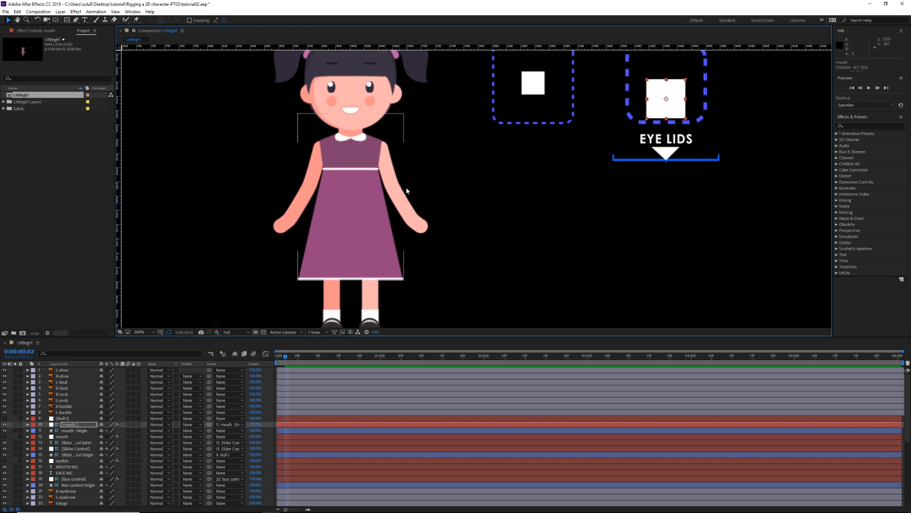
Step: Examine the girl's arms and legs artwork and the arms and legs layers in the composition
drag(400, 192, 405, 180)
scroll(119, 458, down, 5)
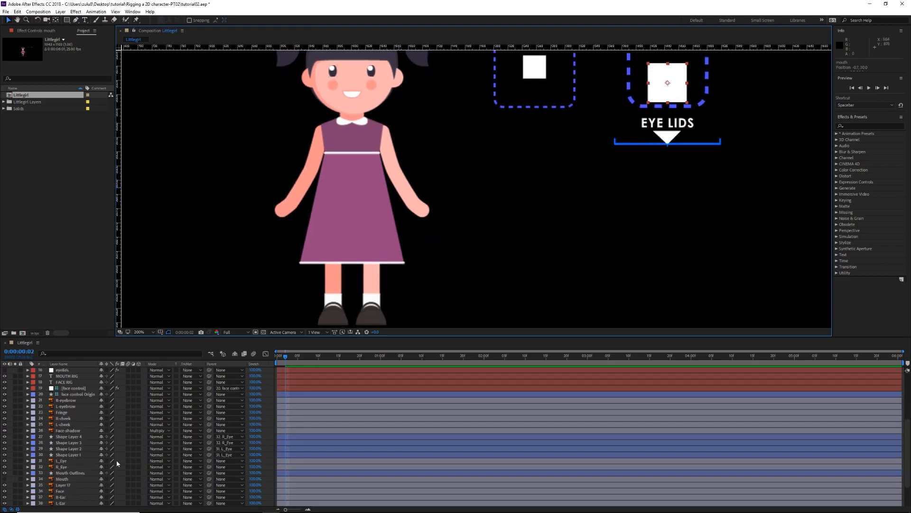
click(60, 496)
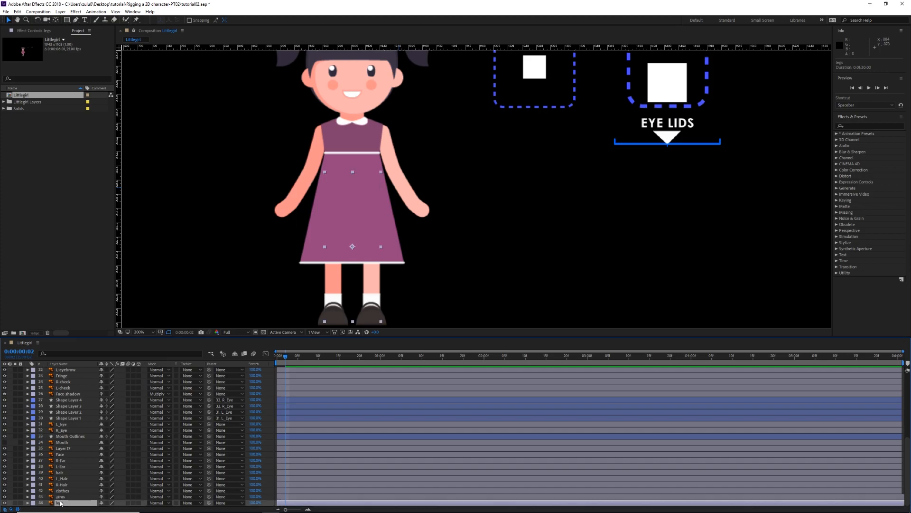
click(61, 503)
drag(451, 224, 453, 258)
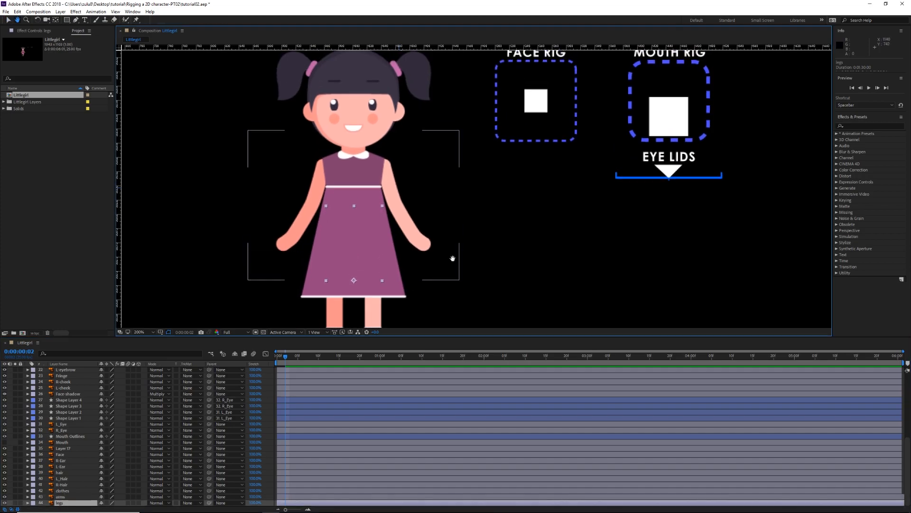
click(511, 224)
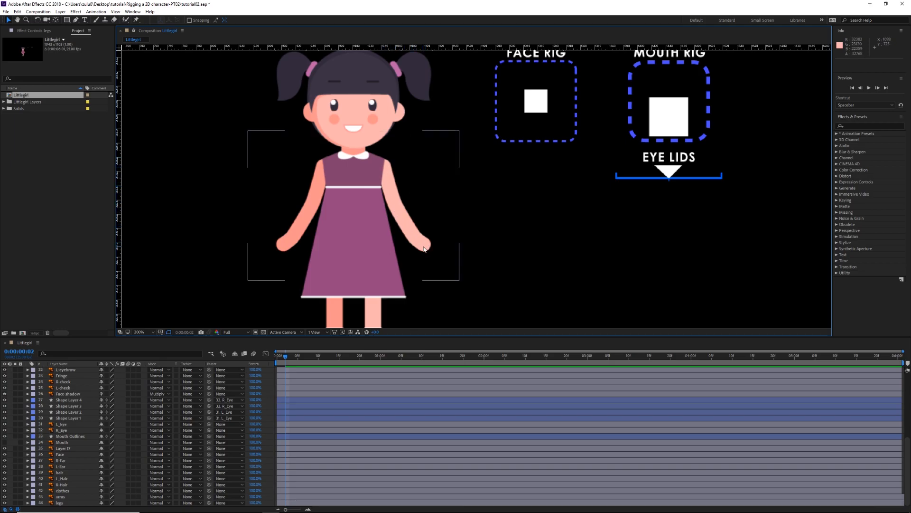
drag(524, 244, 519, 221)
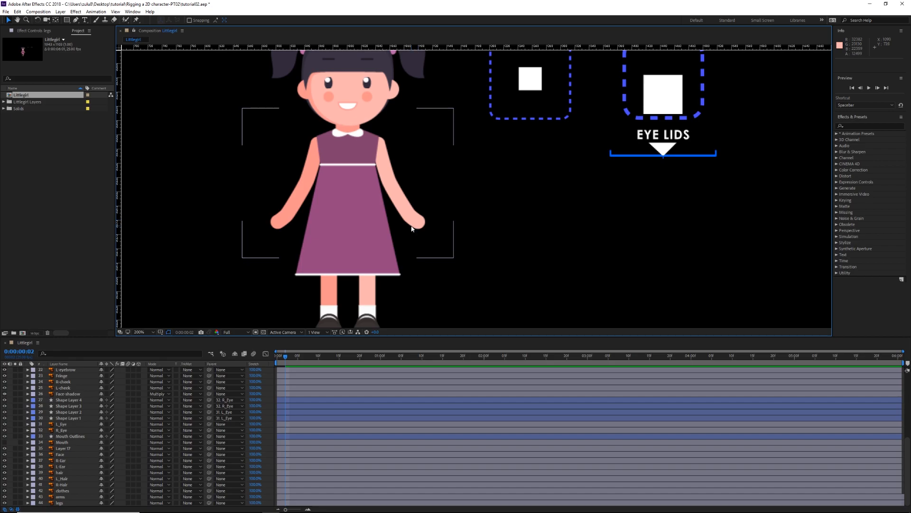
drag(489, 212, 485, 218)
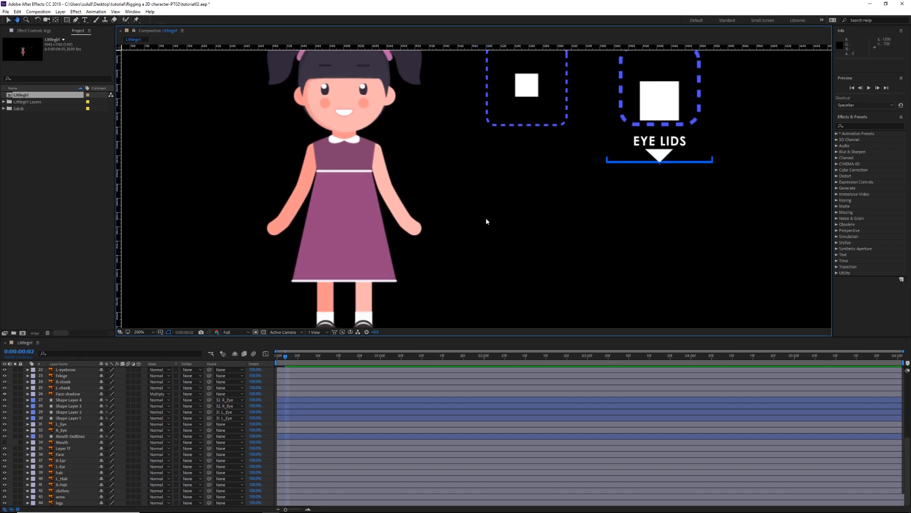
Step: Launch the RubberHose2 script and create a new Shoulder/Wrist hose
click(133, 12)
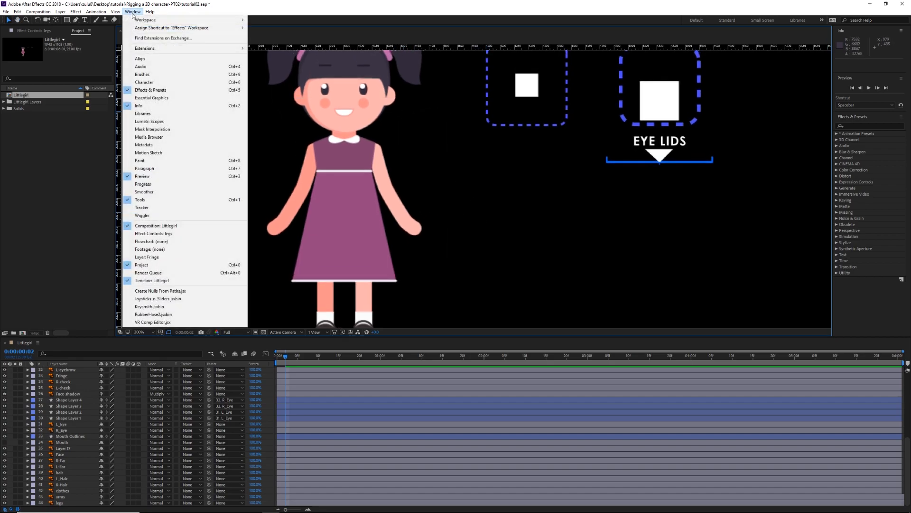
click(169, 314)
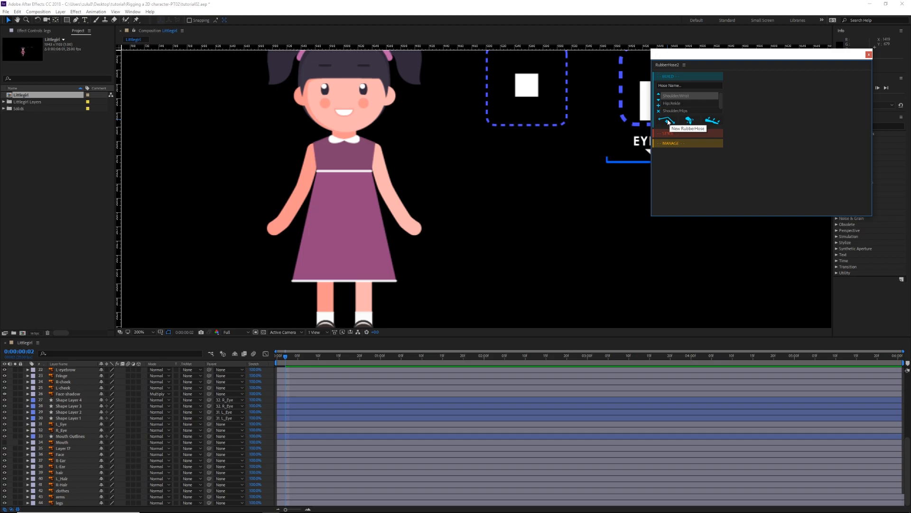
click(667, 121)
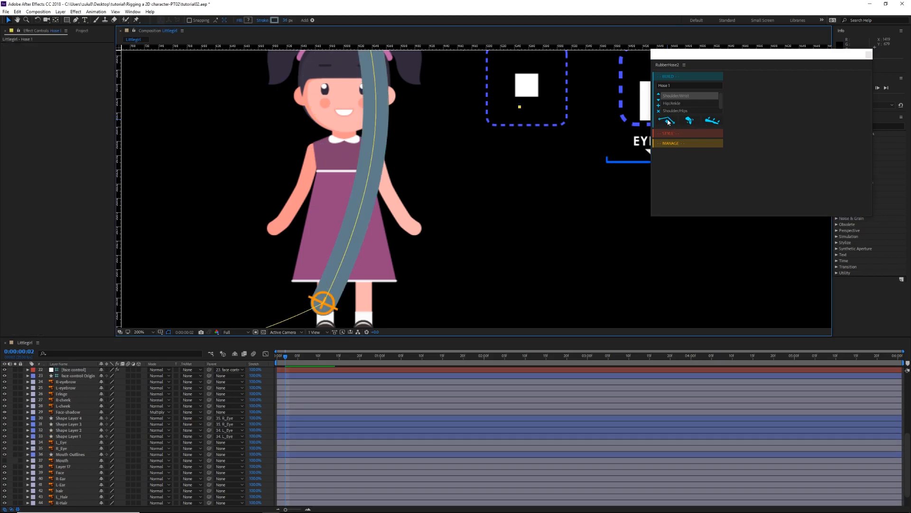
scroll(341, 409, up, 7)
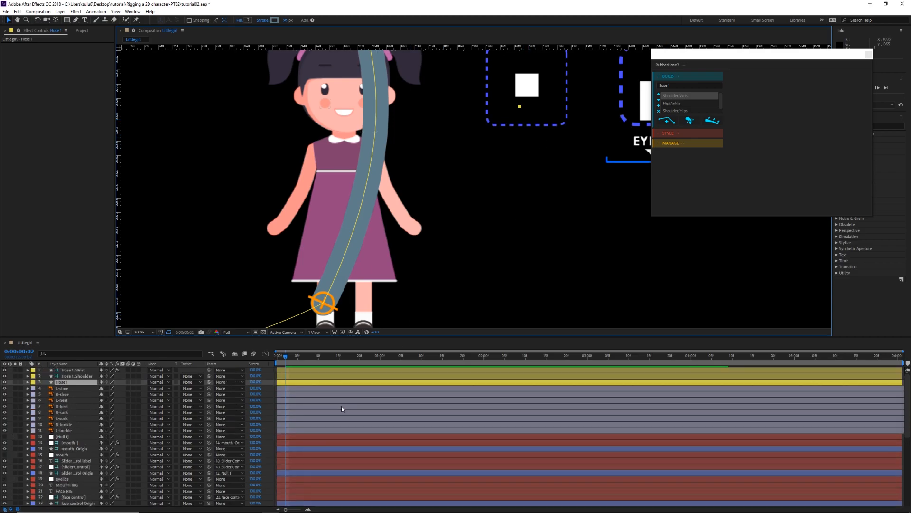
Step: Move the Hose 1 wrist controller onto the girl's hand on the side nearest the face rig
drag(444, 198, 472, 232)
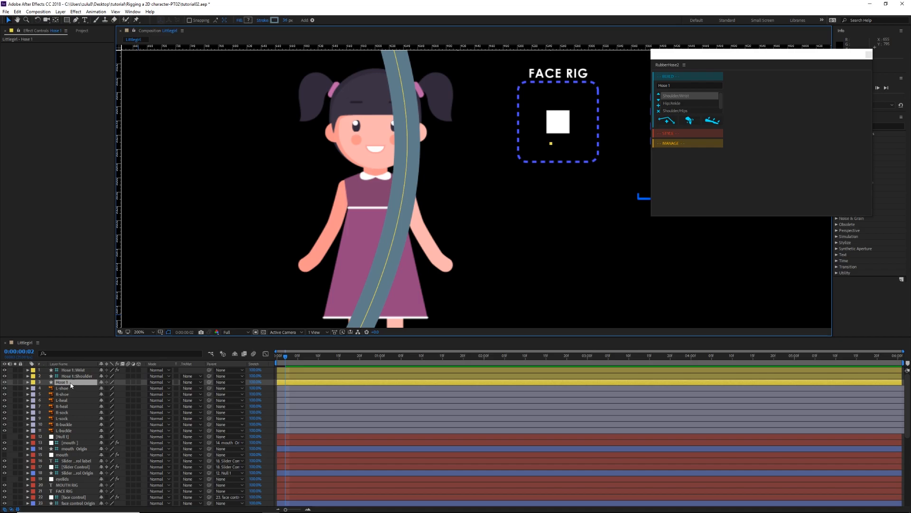
scroll(424, 246, down, 2)
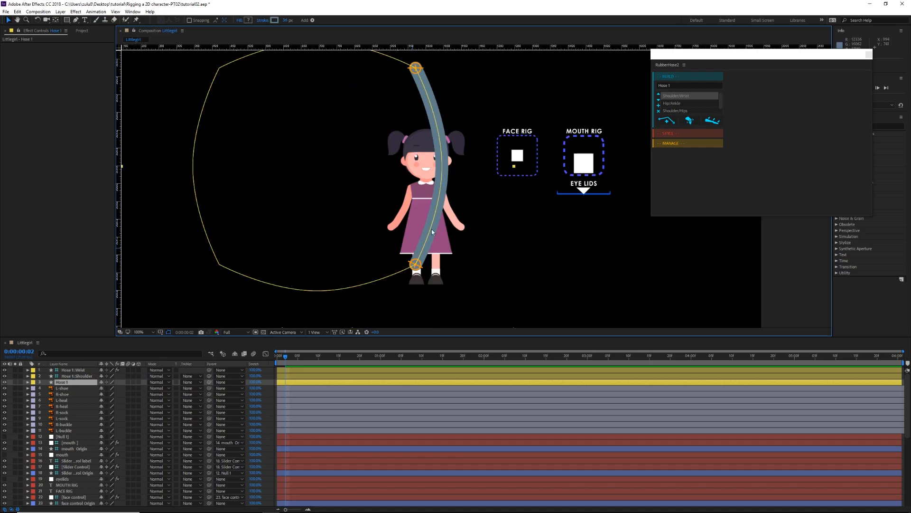
click(295, 371)
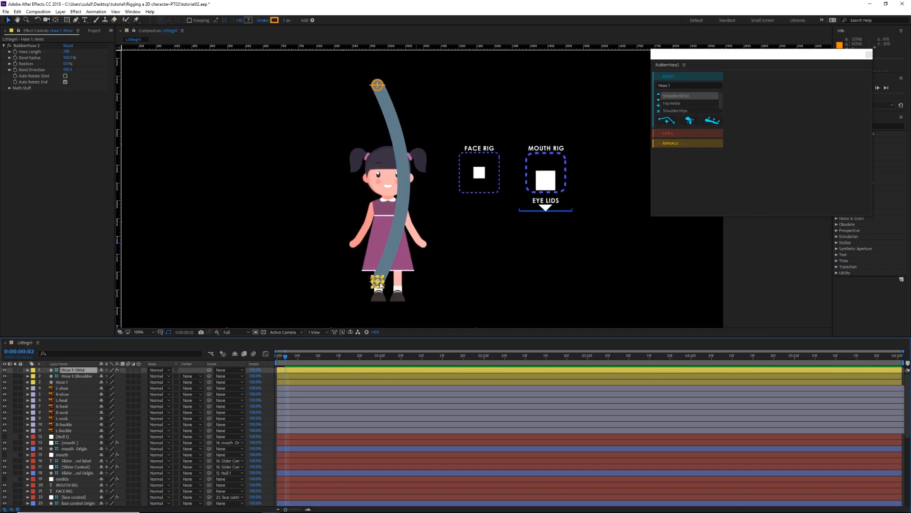
drag(406, 262, 436, 233)
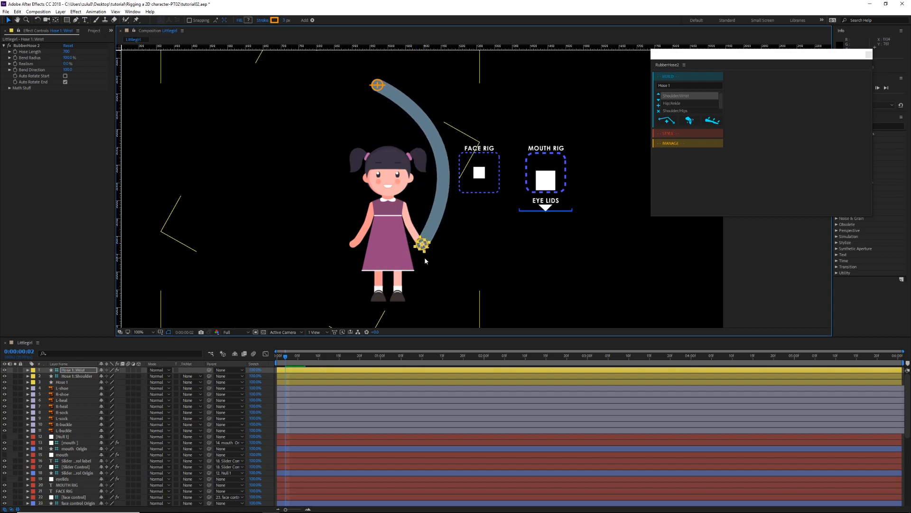
key(period)
mouse_move(396, 278)
mouse_down()
mouse_move(430, 235)
mouse_move(403, 263)
mouse_up()
key(comma)
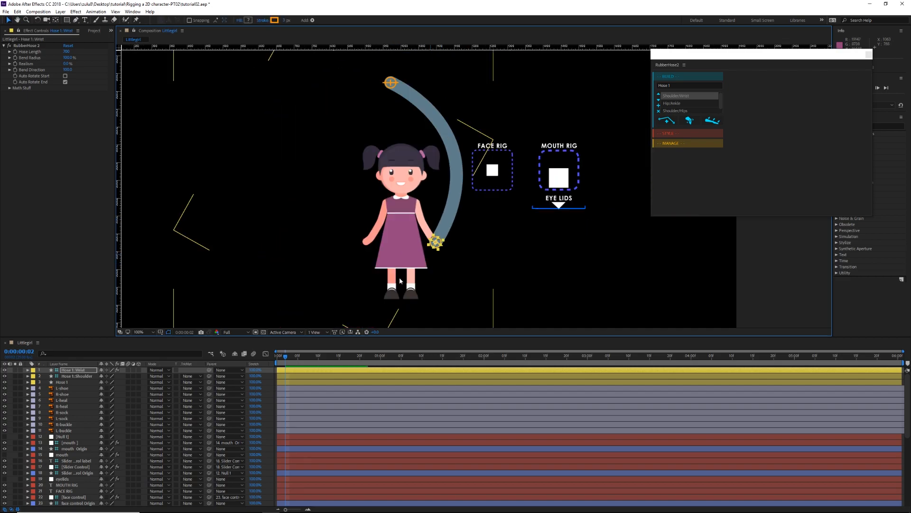
Step: Move the Hose 1 shoulder controller onto the girl's shoulder above the wrist controller
click(76, 376)
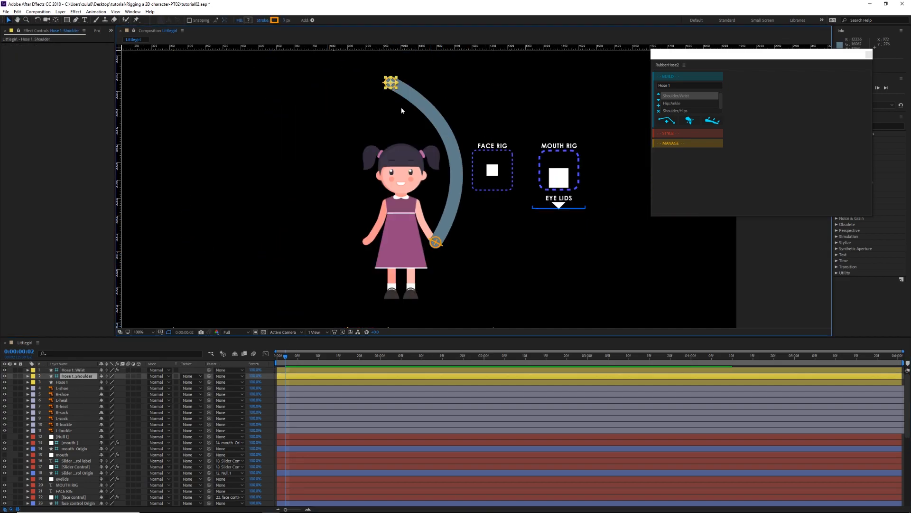
drag(391, 83, 418, 201)
scroll(417, 203, up, 2)
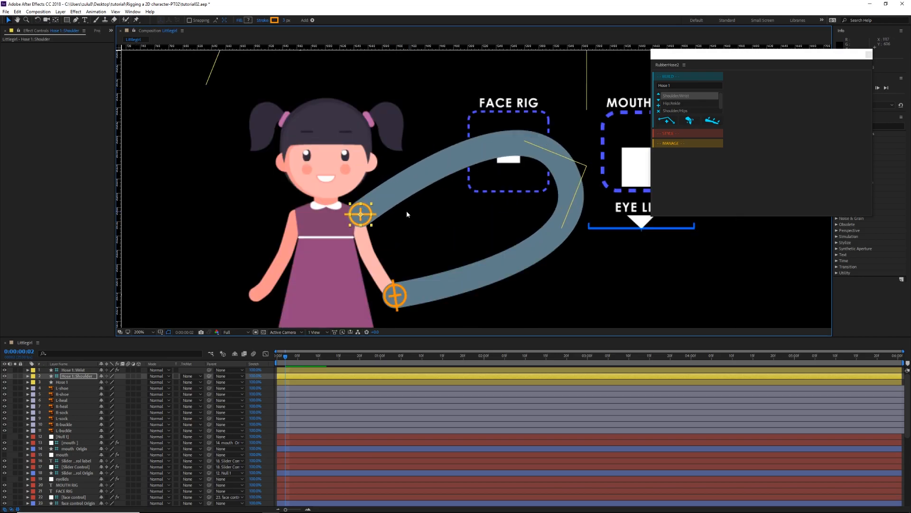
drag(411, 195, 413, 197)
drag(472, 214, 451, 197)
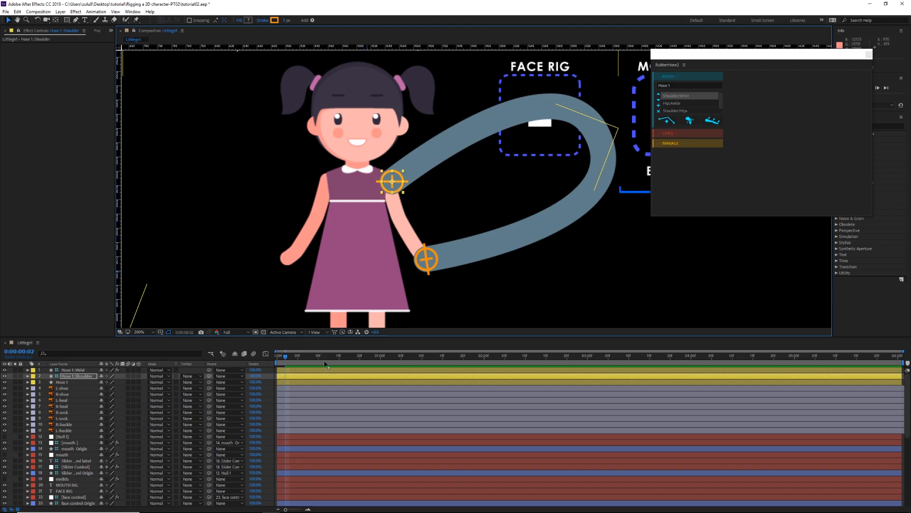
Step: Set the Realism of the RubberHose 2 effect on the Hose 1 wrist controller to 100%
click(77, 370)
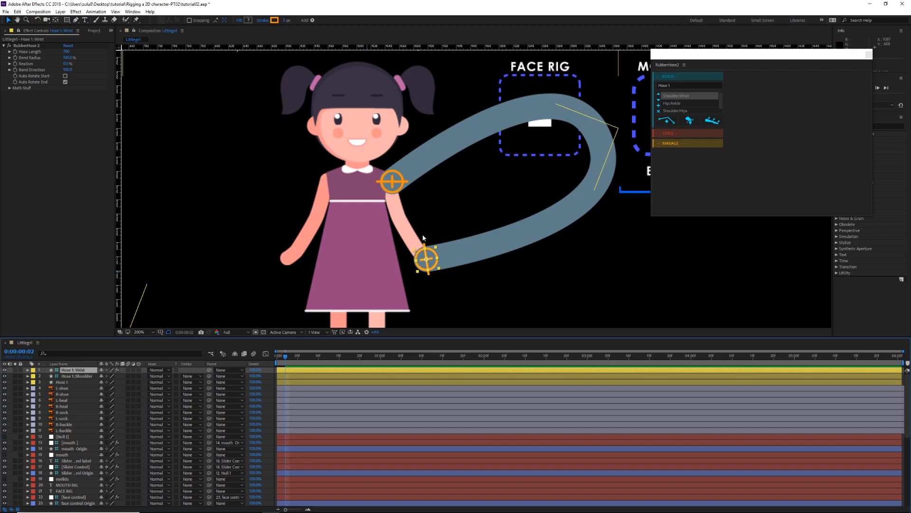
drag(453, 202, 421, 213)
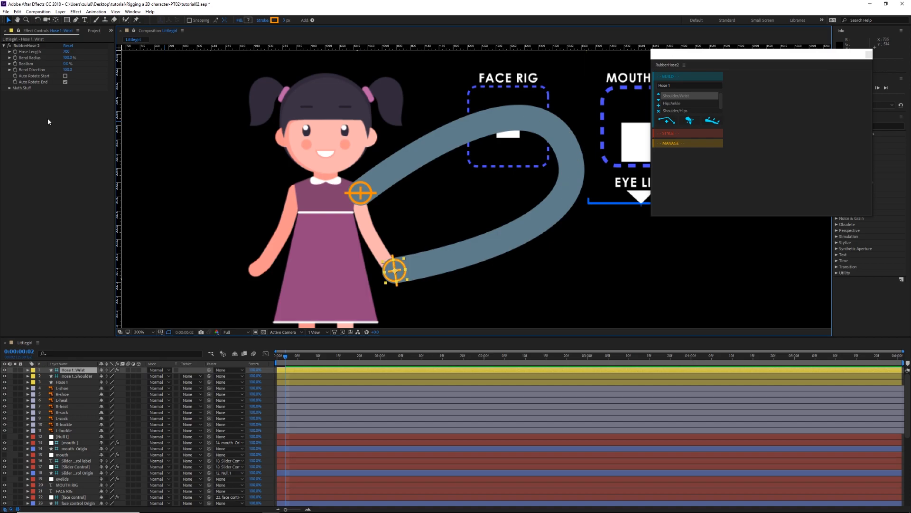
click(67, 63)
text(100)
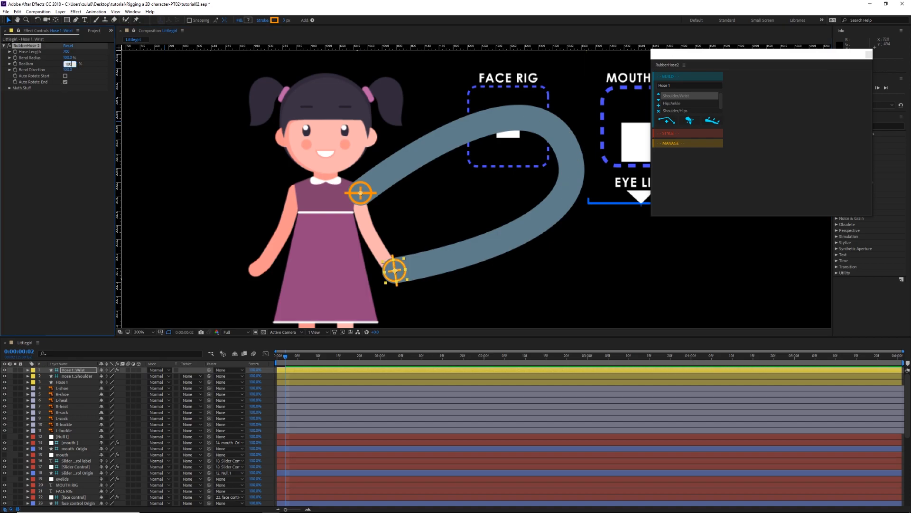
key(Return)
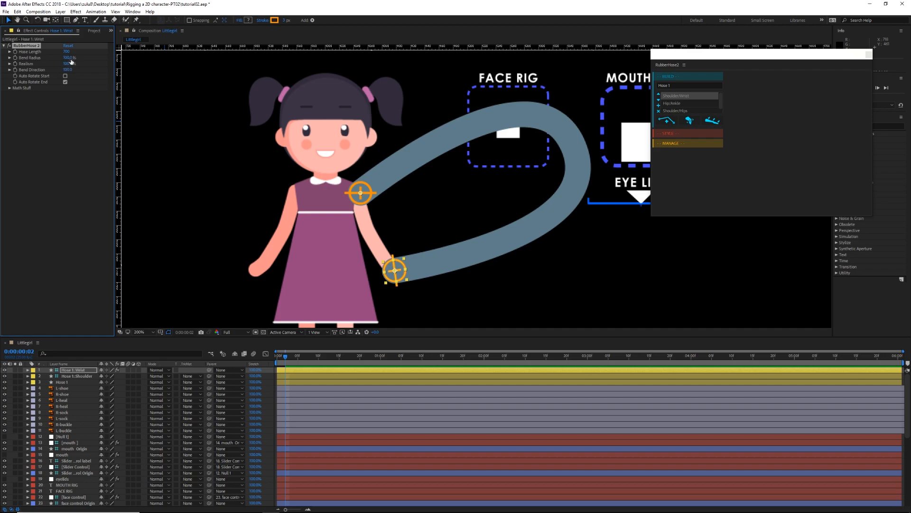
Step: Shorten the hose to fit the arm by setting its Hose Length to 140
drag(61, 57, 55, 62)
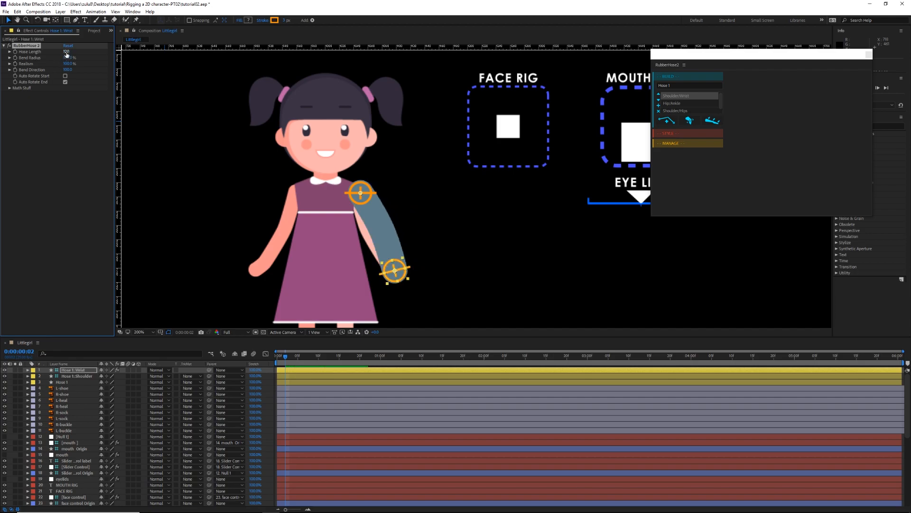
click(67, 52)
text(140)
key(Return)
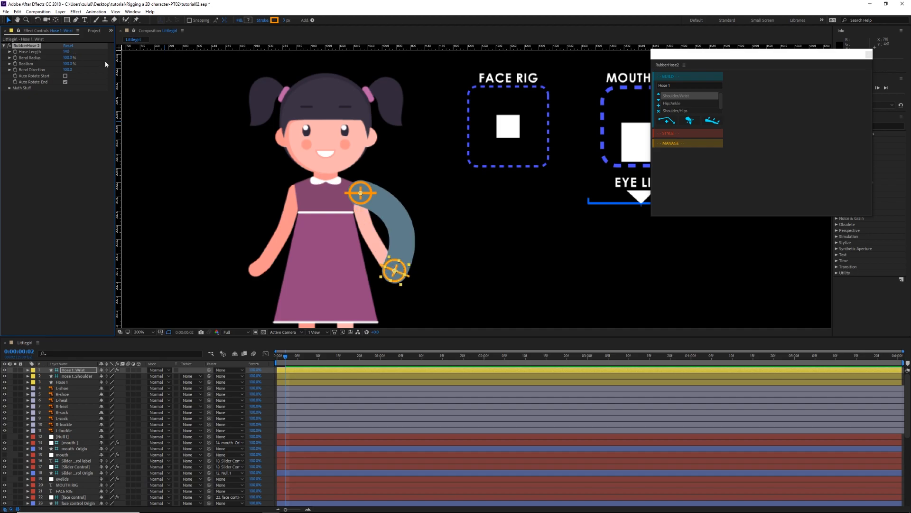
Step: Set the hose's Bend Direction to -30 so its curve follows the drawn arm
scroll(347, 217, up, 1)
drag(349, 216, 384, 152)
drag(321, 195, 361, 177)
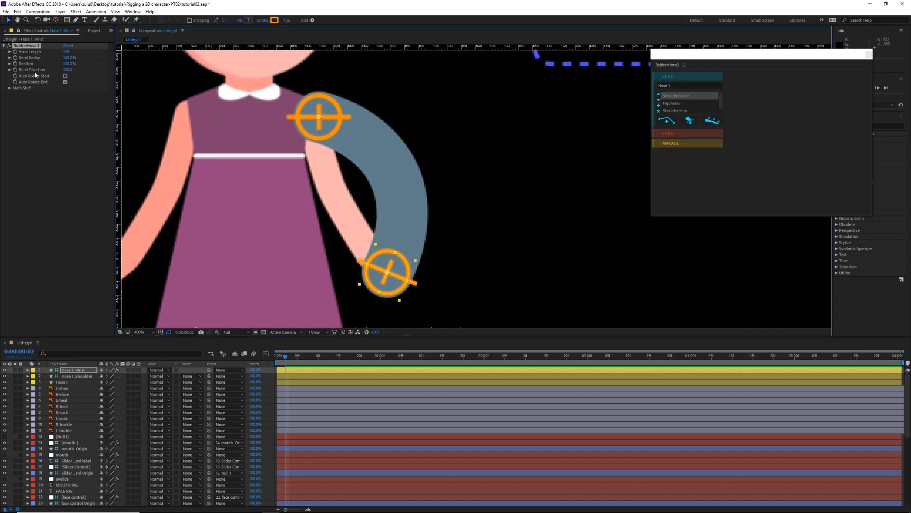
drag(67, 69, 43, 79)
click(66, 70)
text(-30)
key(Return)
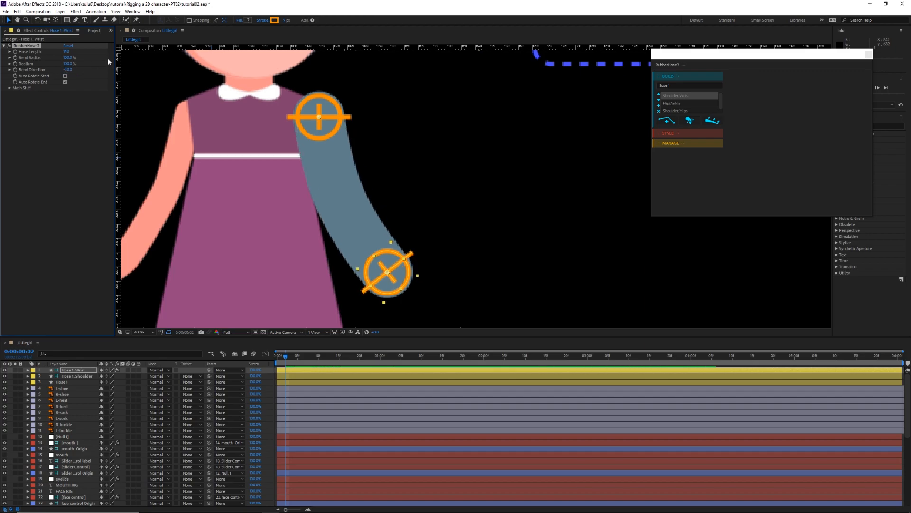
Step: Change the BaseHose Stroke 1 color of the Hose 1 layer to the skin tone sampled from the girl's face
mouse_move(428, 195)
mouse_down()
mouse_move(492, 226)
mouse_move(453, 188)
mouse_up()
scroll(496, 226, down, 1)
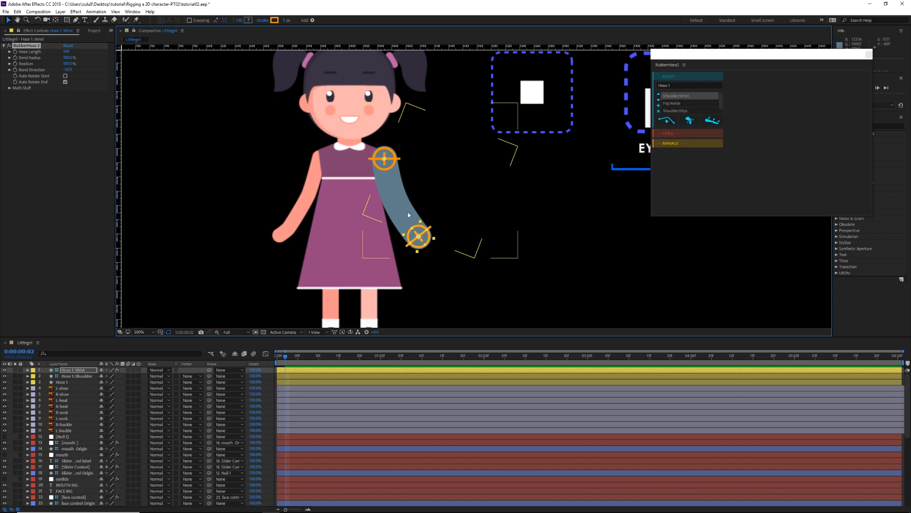
drag(398, 204, 393, 186)
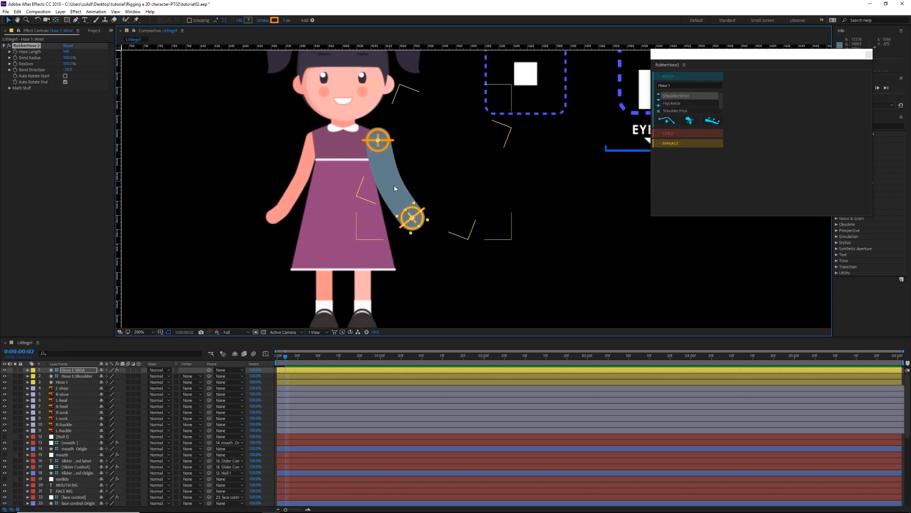
click(62, 383)
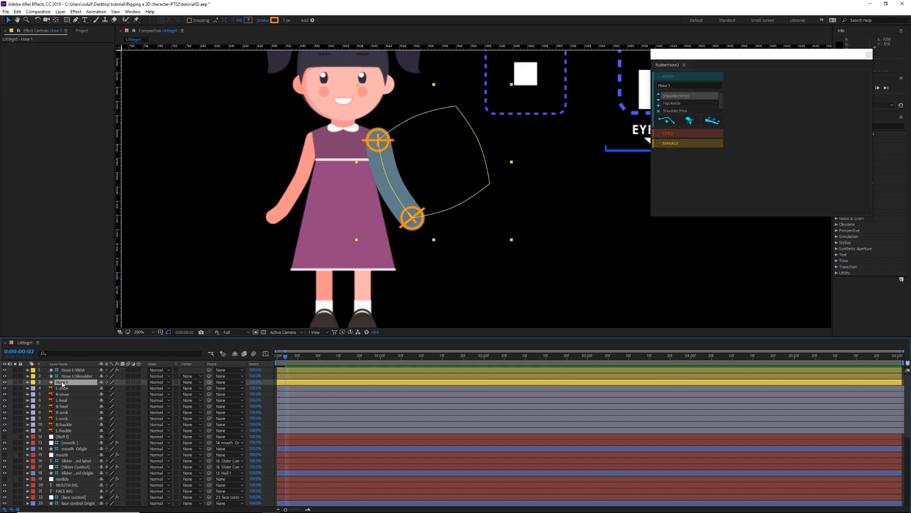
click(28, 383)
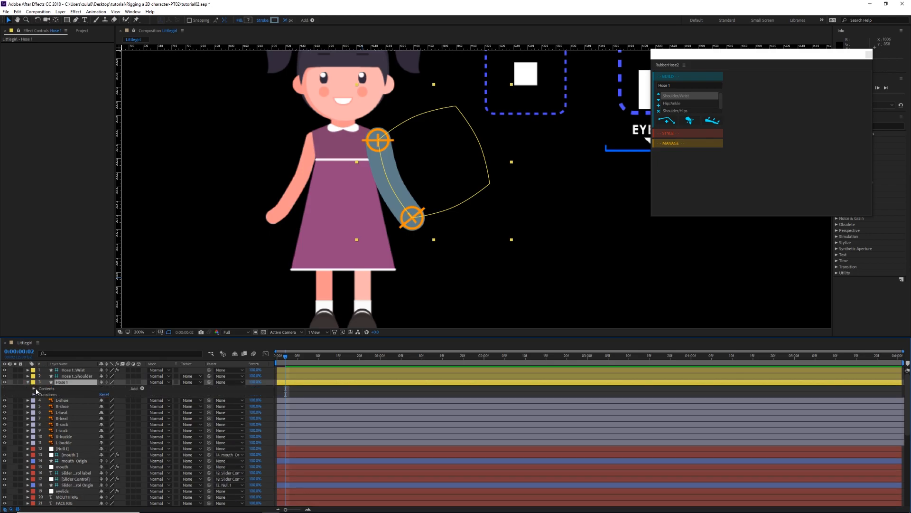
click(34, 389)
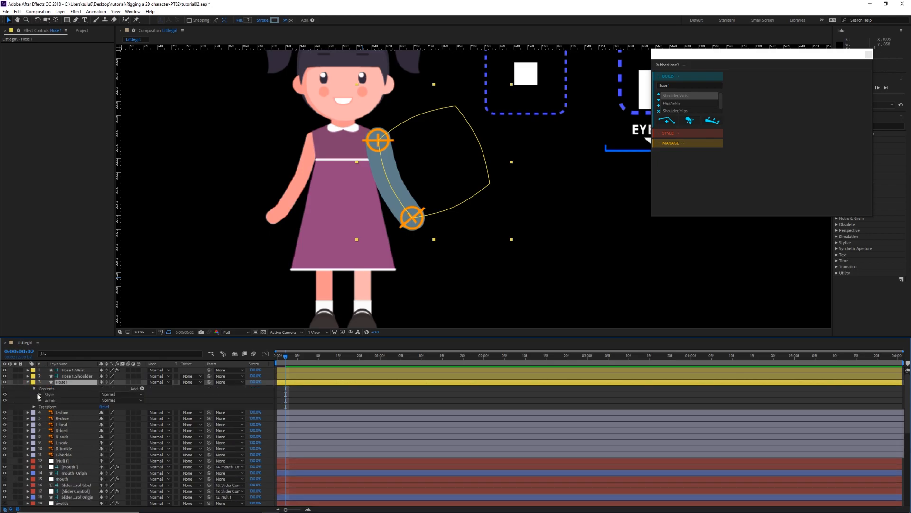
click(40, 395)
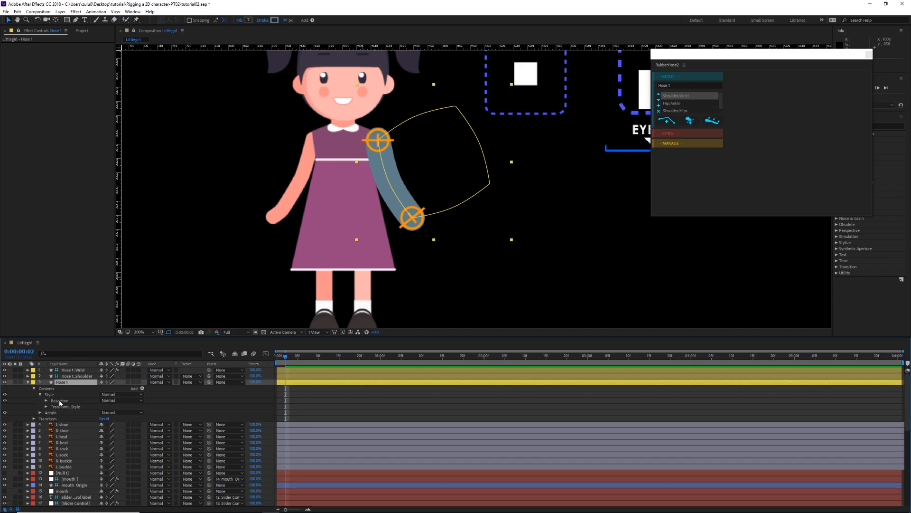
click(60, 401)
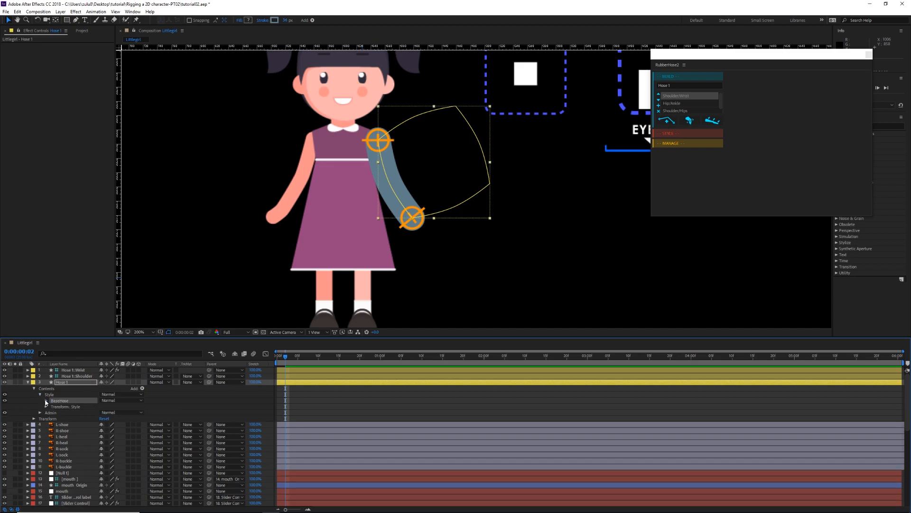
click(47, 401)
click(52, 413)
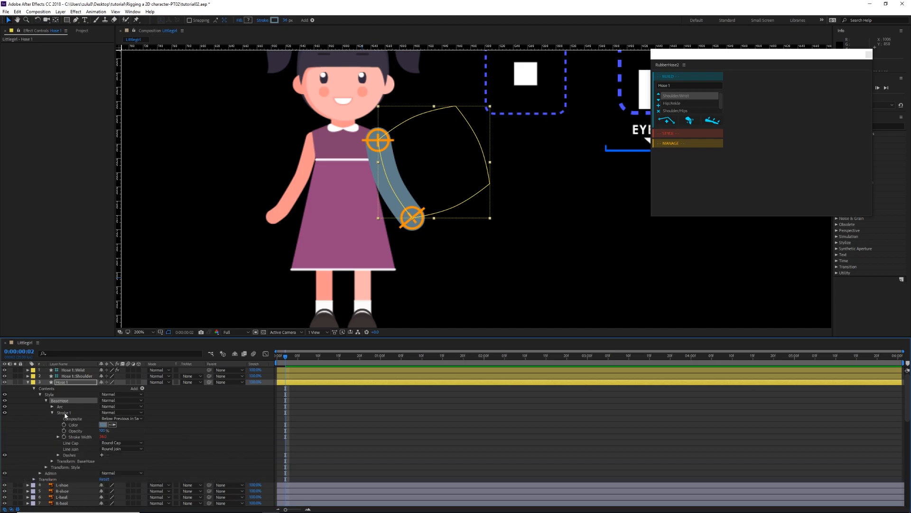
click(114, 426)
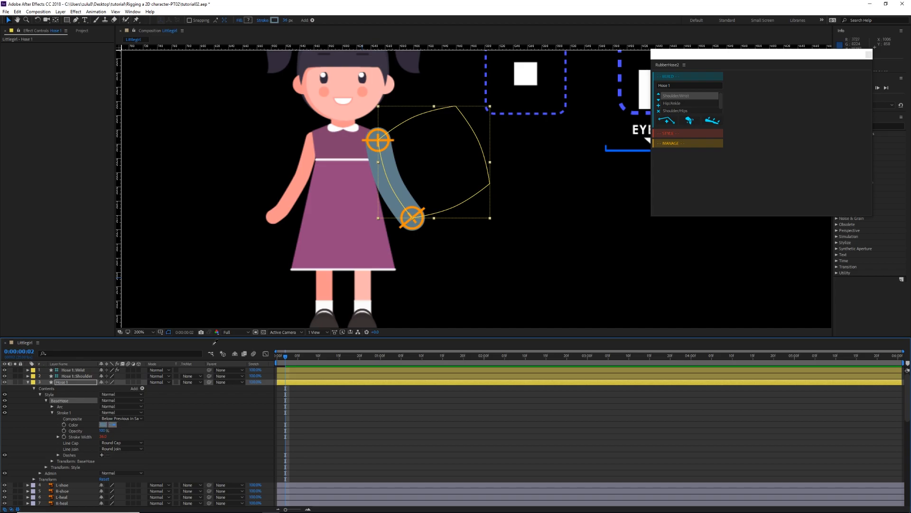
click(361, 106)
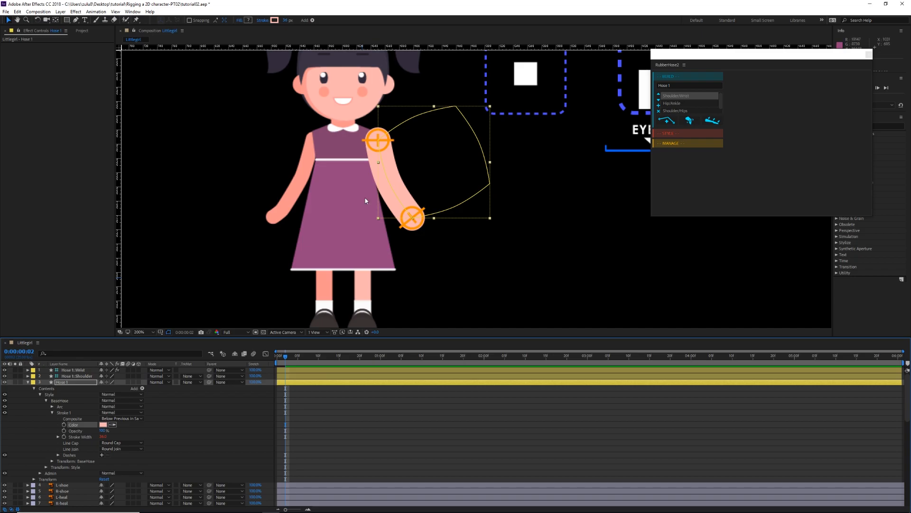
Step: Set the Stroke Width of the hose's BaseHose Stroke 1 to 20 so its thickness matches the drawn arm
click(104, 437)
text(20)
key(Return)
scroll(413, 265, up, 1)
drag(383, 258, 453, 251)
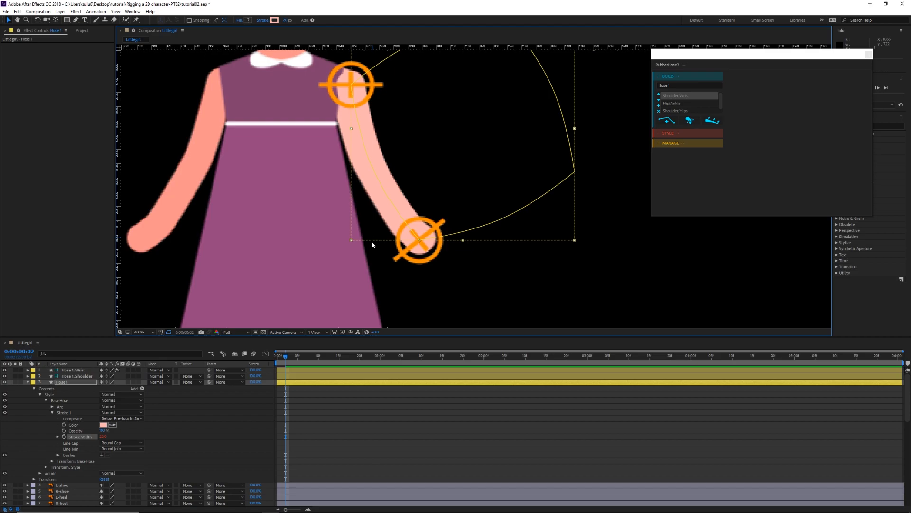
Step: Lower the Opacity of the arms layer to make the drawn arms semi-transparent
scroll(160, 434, down, 10)
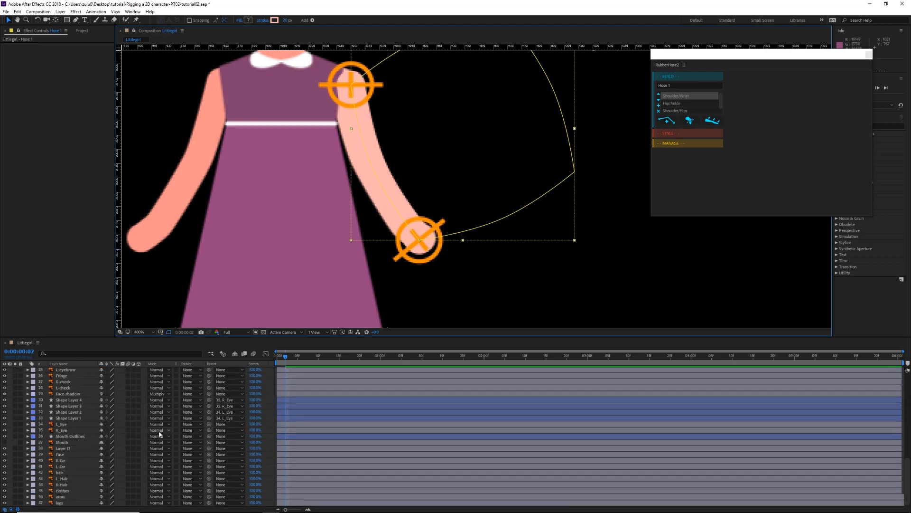
click(62, 497)
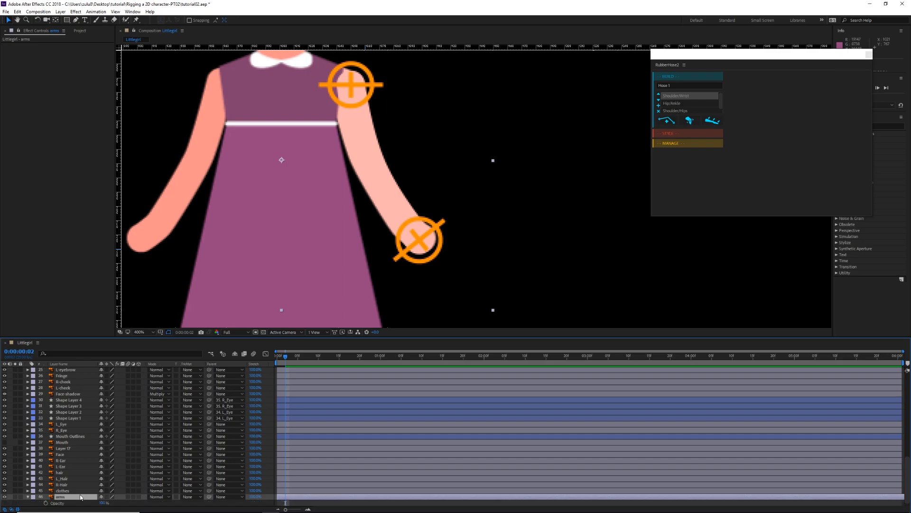
key(t)
drag(102, 496, 89, 500)
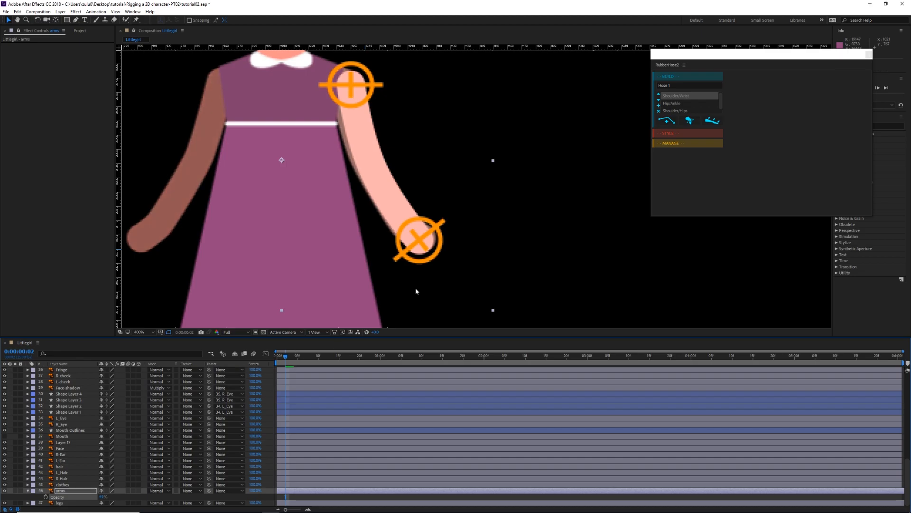
Step: Move the Hose 1 shoulder and wrist controllers so the hose lines up with the semi-transparent drawn arm
scroll(197, 419, up, 13)
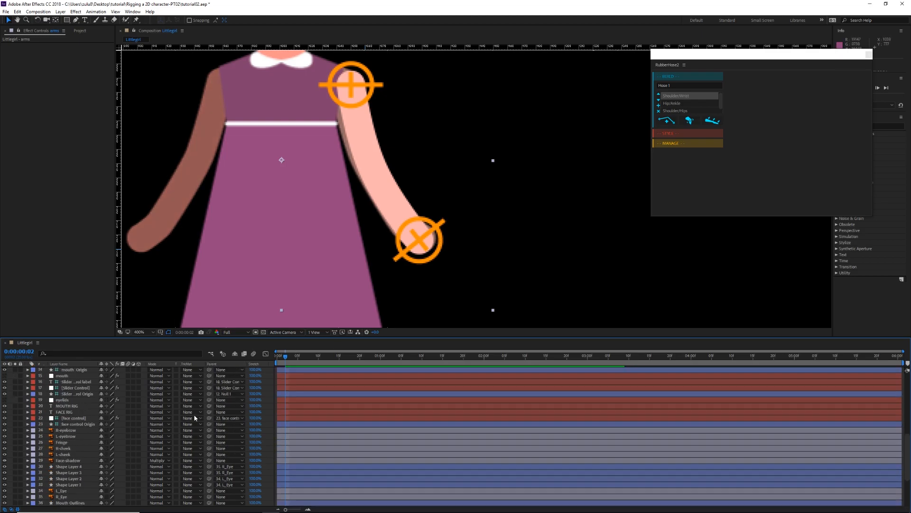
click(75, 376)
click(74, 370)
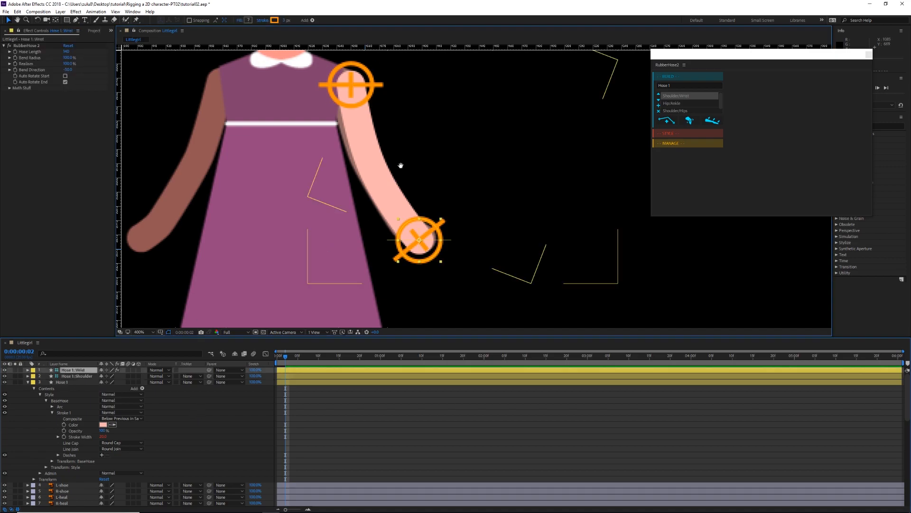
drag(401, 163, 395, 191)
click(350, 116)
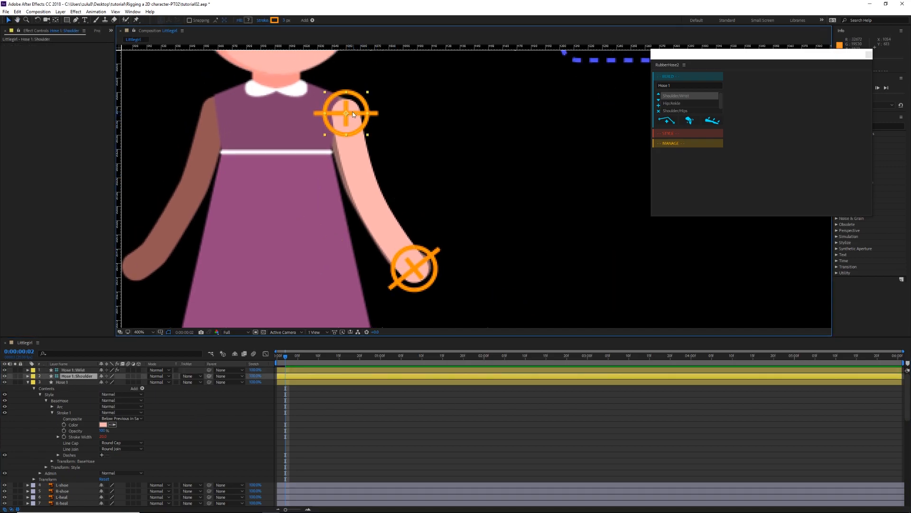
drag(350, 116, 340, 110)
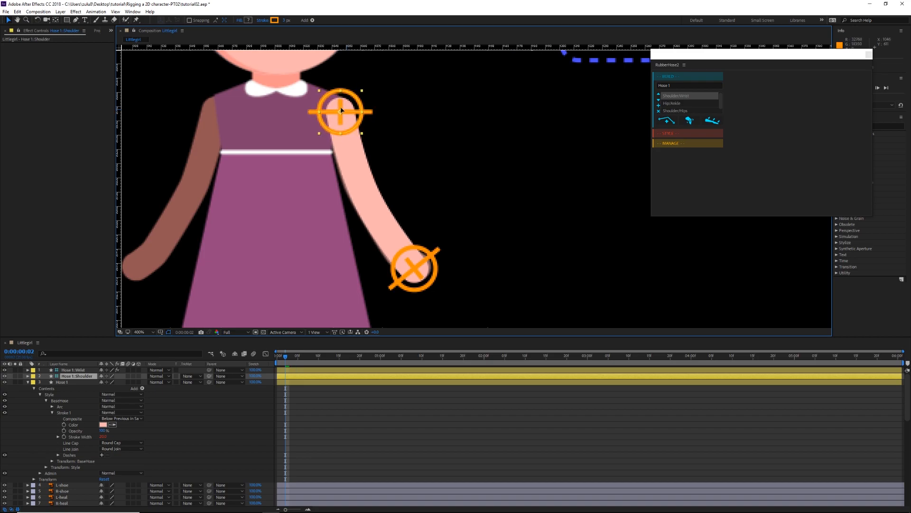
drag(417, 275, 421, 273)
drag(340, 112, 338, 113)
mouse_move(465, 162)
mouse_down()
mouse_move(468, 141)
mouse_move(474, 154)
mouse_up()
drag(428, 257, 426, 258)
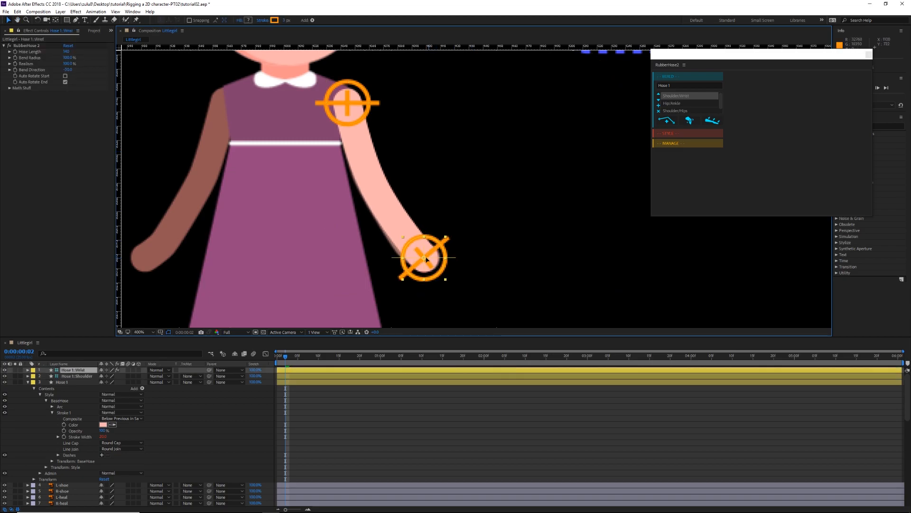
drag(454, 218, 492, 208)
scroll(480, 230, down, 4)
scroll(479, 230, up, 4)
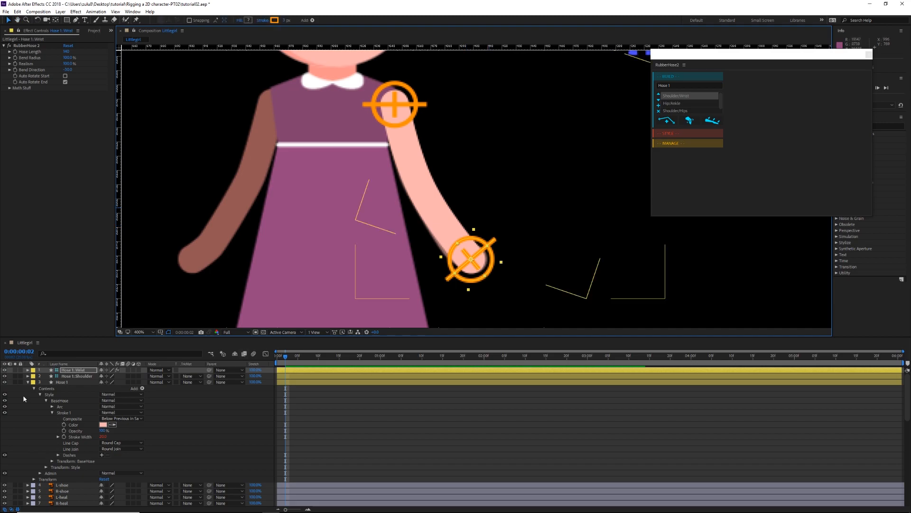
Step: Duplicate the BaseHose group within the Style contents of the Hose 1 layer
click(61, 382)
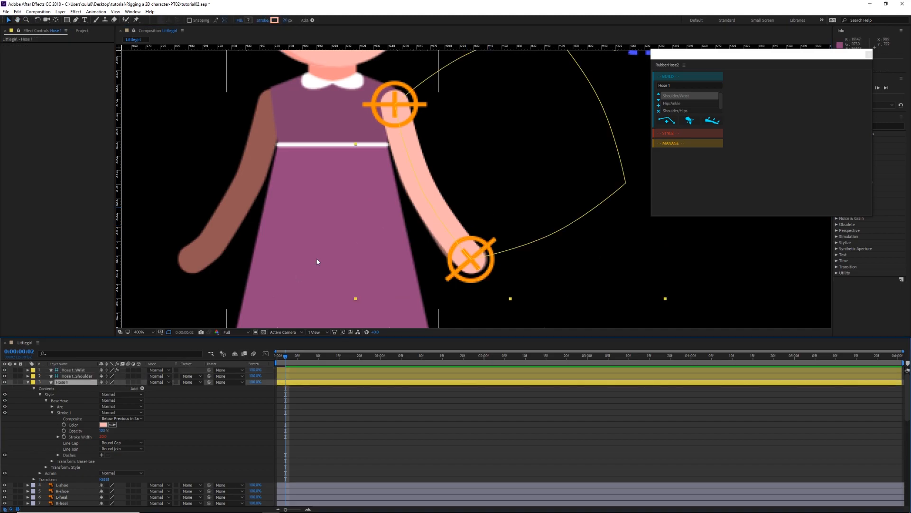
drag(416, 179, 408, 196)
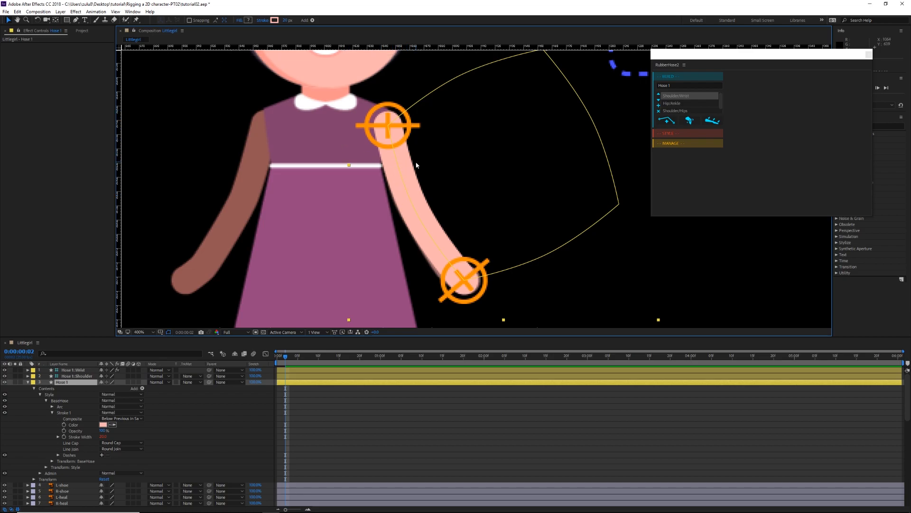
drag(350, 168, 377, 160)
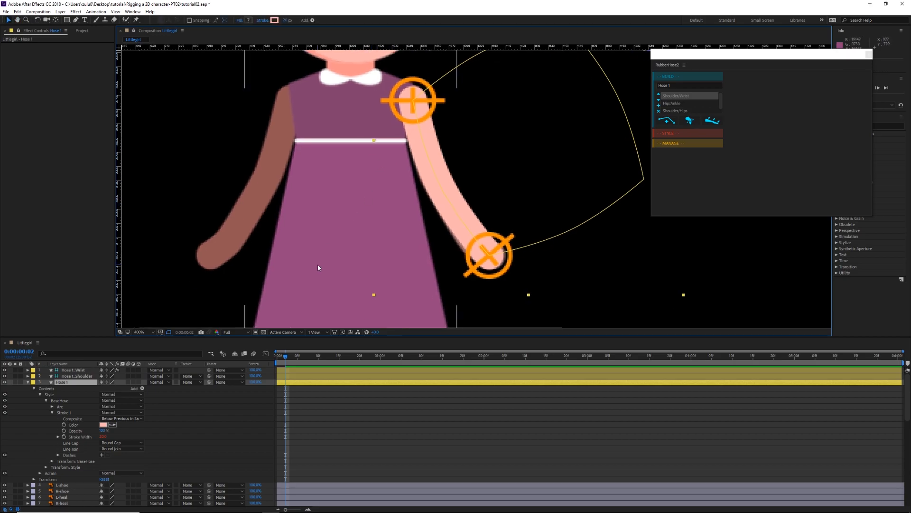
click(46, 401)
click(60, 401)
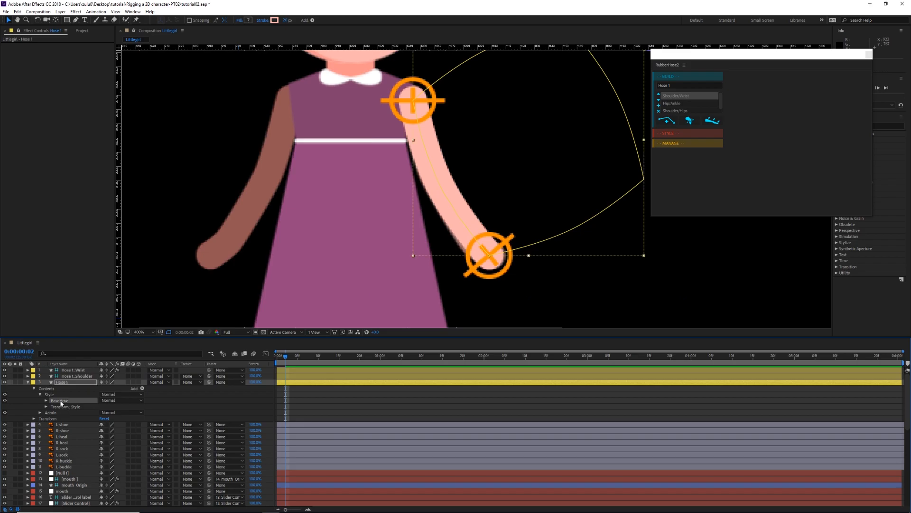
key(ctrl+d)
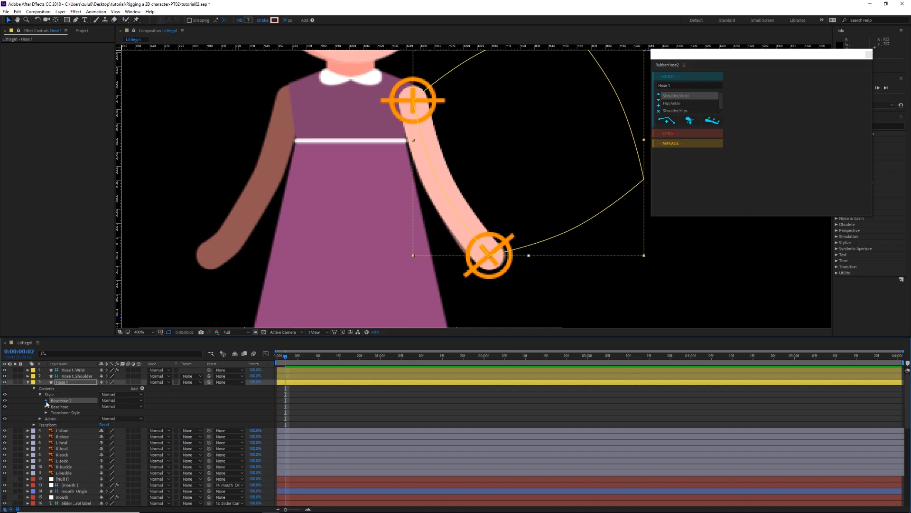
Step: Recolor the BaseHose 2 stroke with the purple sampled from the dress top and set its Stroke Width to 21
click(46, 401)
click(52, 412)
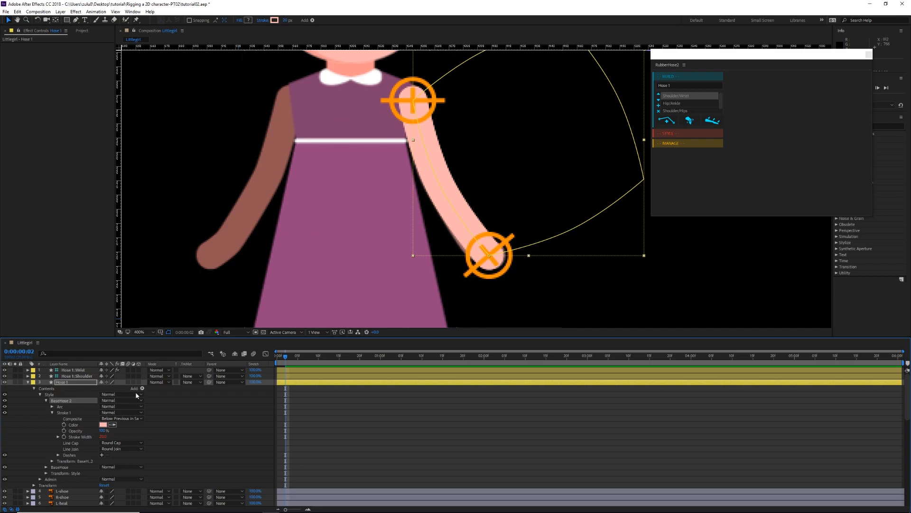
click(113, 425)
click(363, 110)
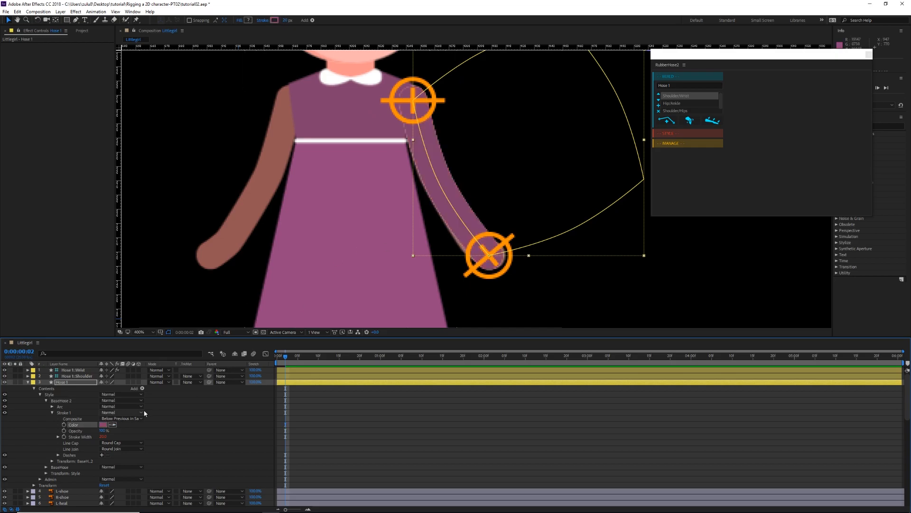
click(103, 436)
key(Return)
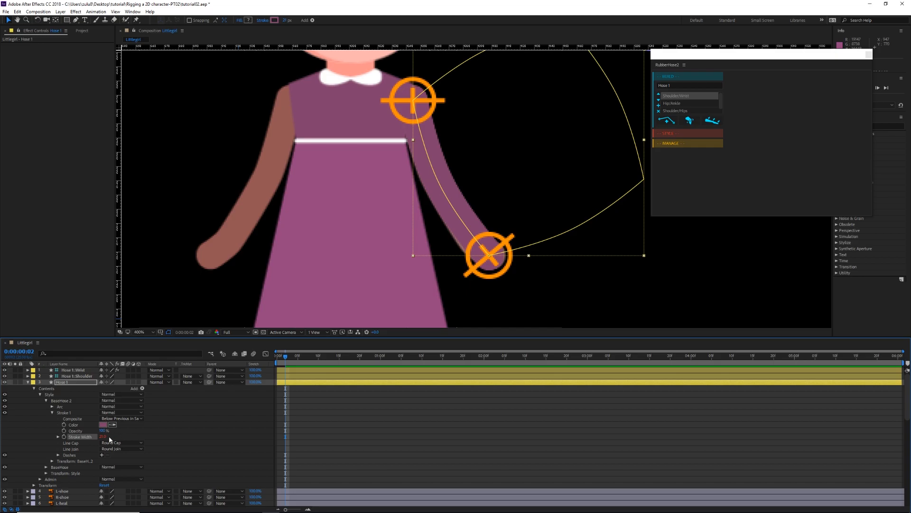
Step: Add Trim Paths to the BaseHose 2 group and set its Start to 70% to shorten the purple stroke into a sleeve
click(142, 387)
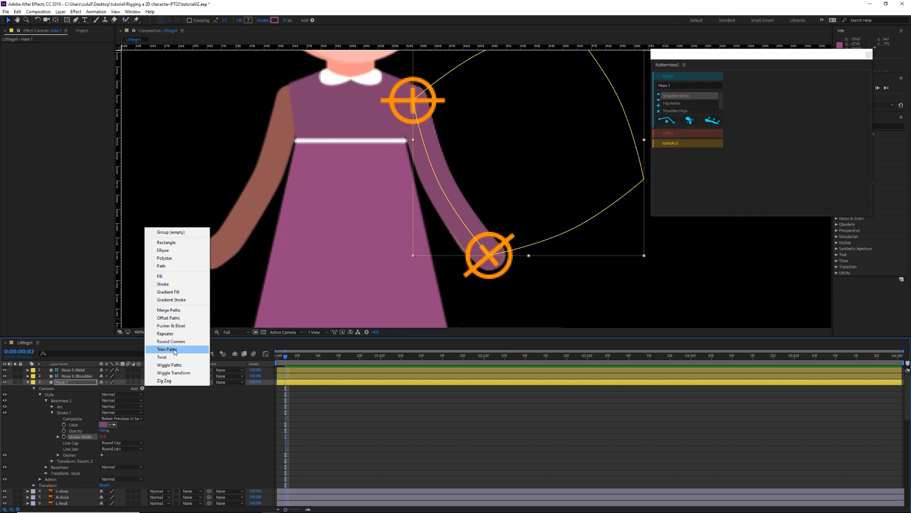
click(173, 350)
click(52, 412)
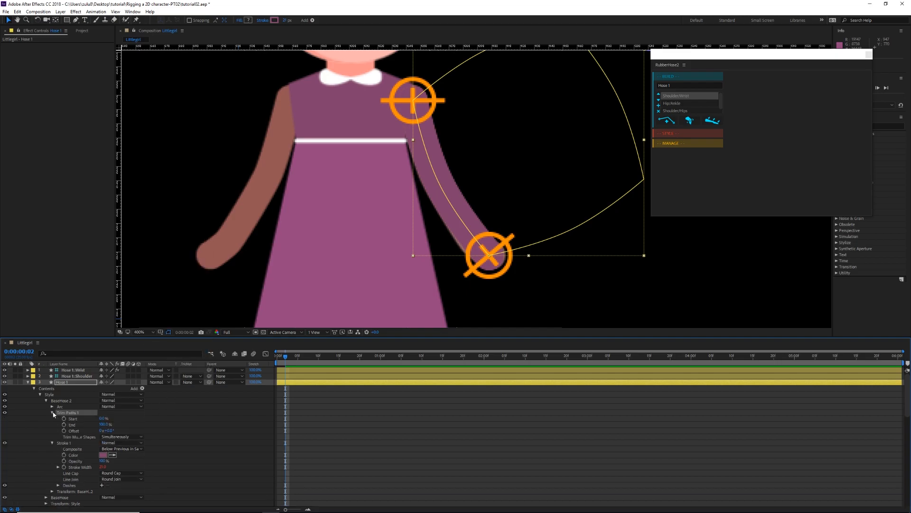
drag(102, 425, 126, 416)
click(103, 418)
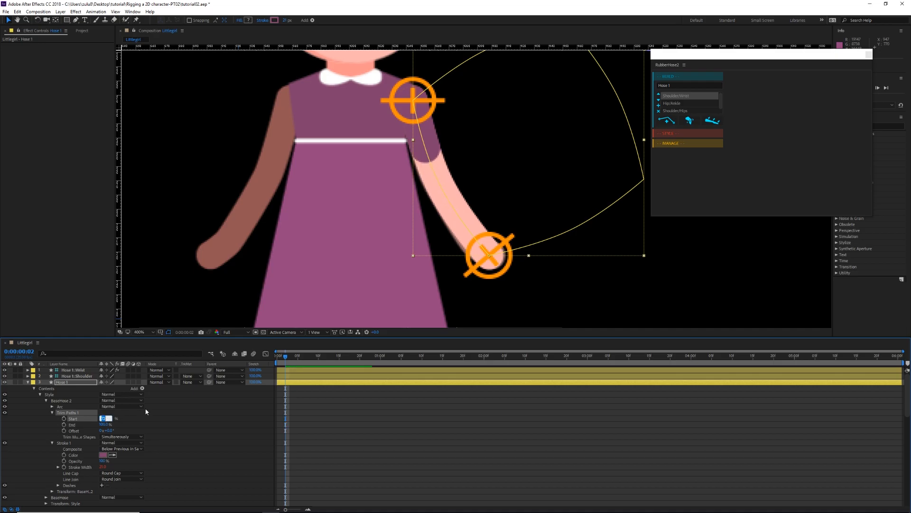
text(70)
key(Return)
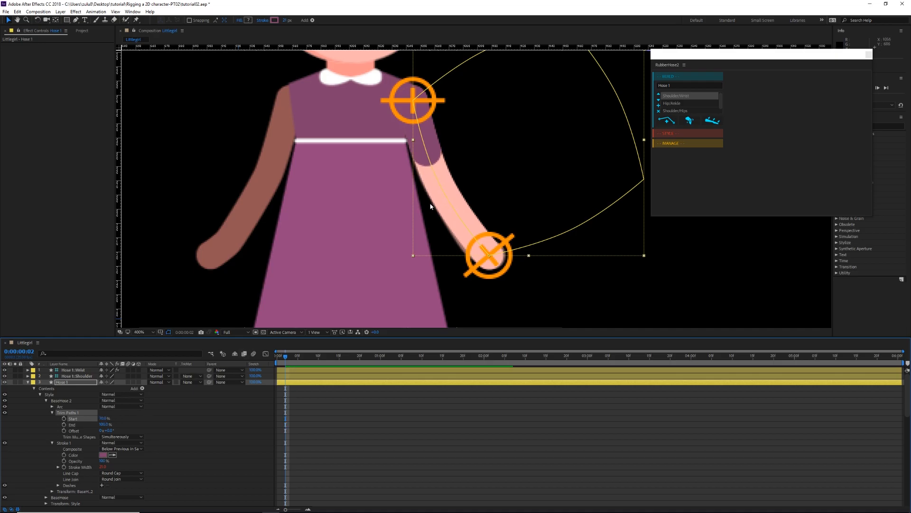
Step: Change the Line Cap of the BaseHose 2 stroke to Butt Cap for a straight sleeve edge
scroll(430, 207, down, 2)
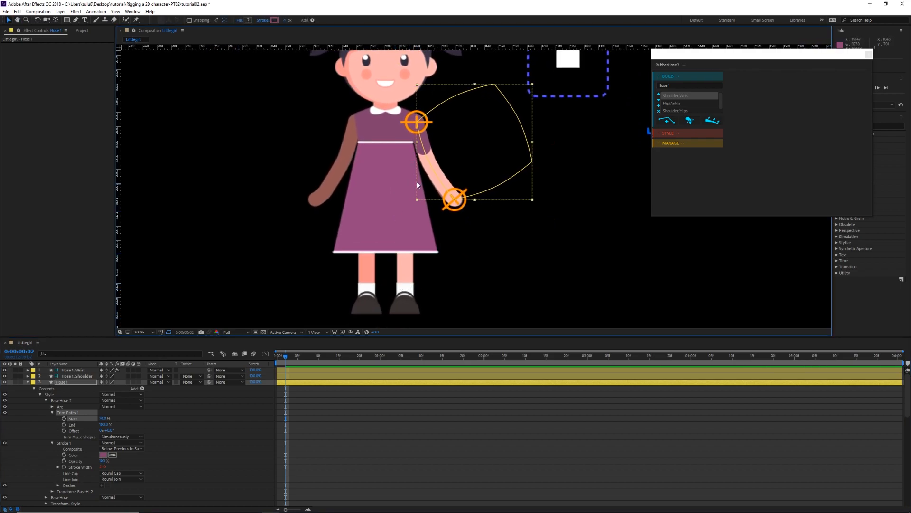
drag(417, 181, 407, 216)
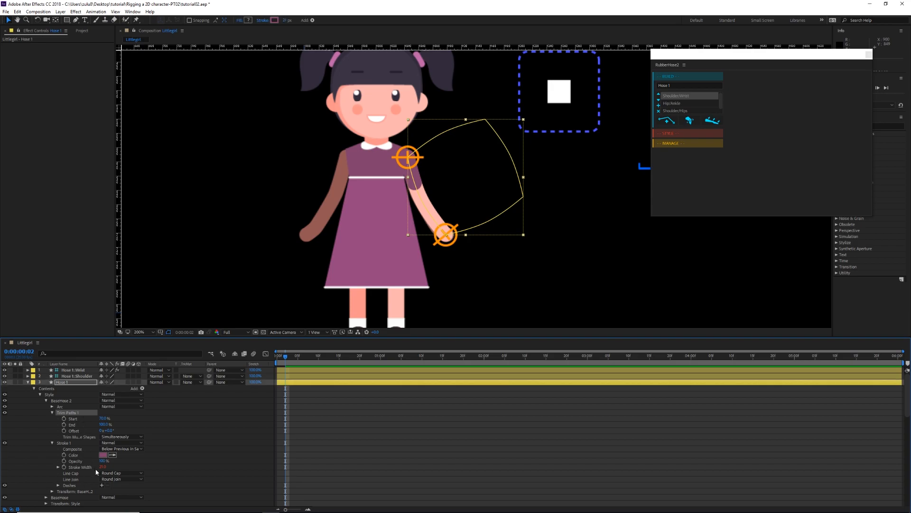
click(109, 475)
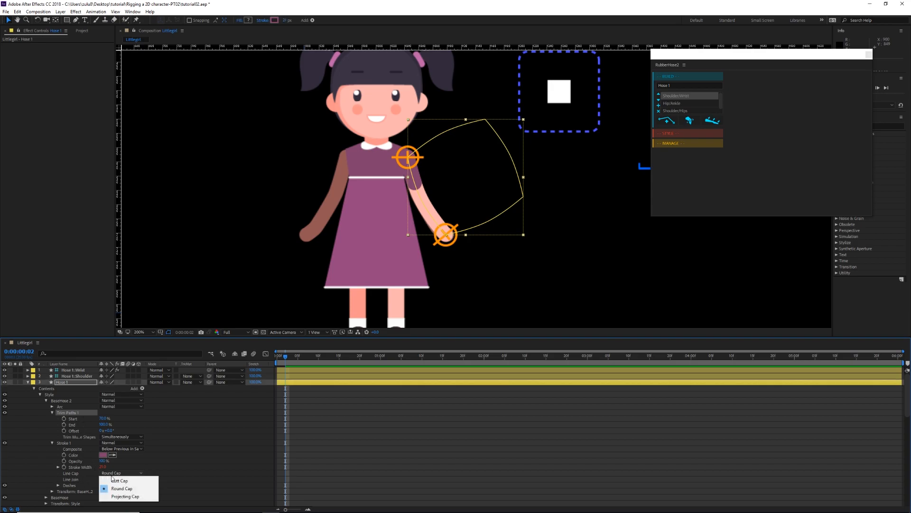
click(120, 481)
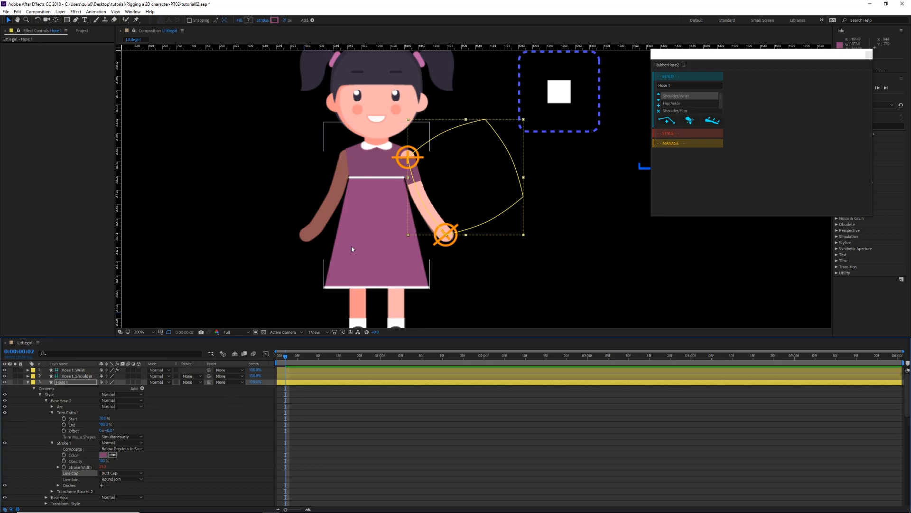
scroll(499, 150, up, 2)
drag(390, 222, 464, 225)
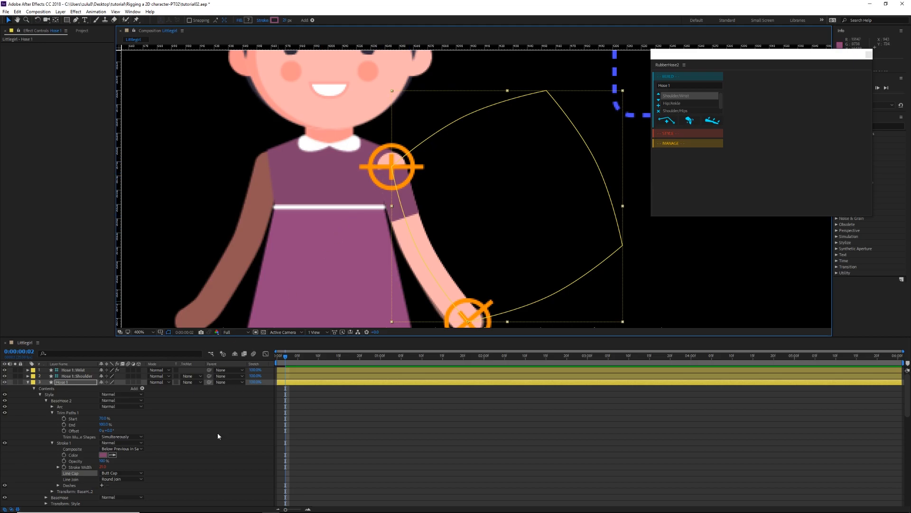
Step: Duplicate the BaseHose 2 group and set the Line Cap of the copy's stroke to Round Cap
click(46, 400)
click(61, 402)
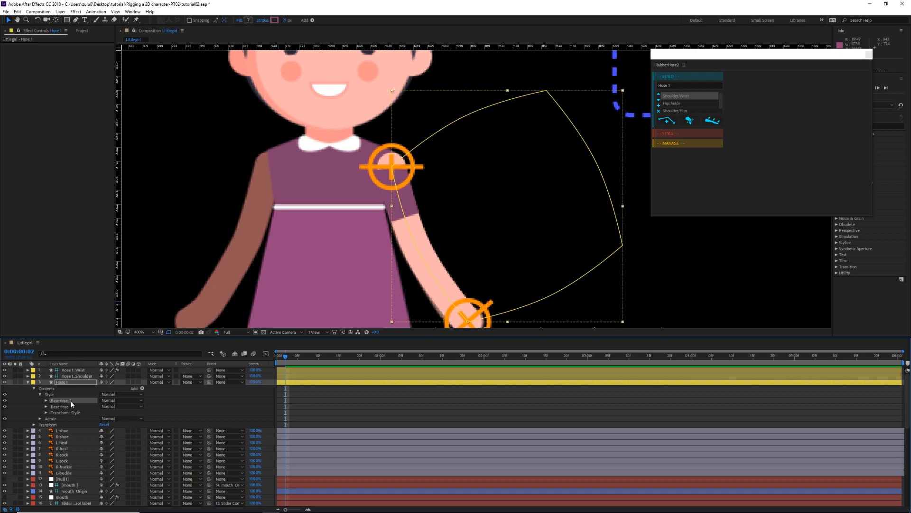
key(ctrl+d)
click(46, 401)
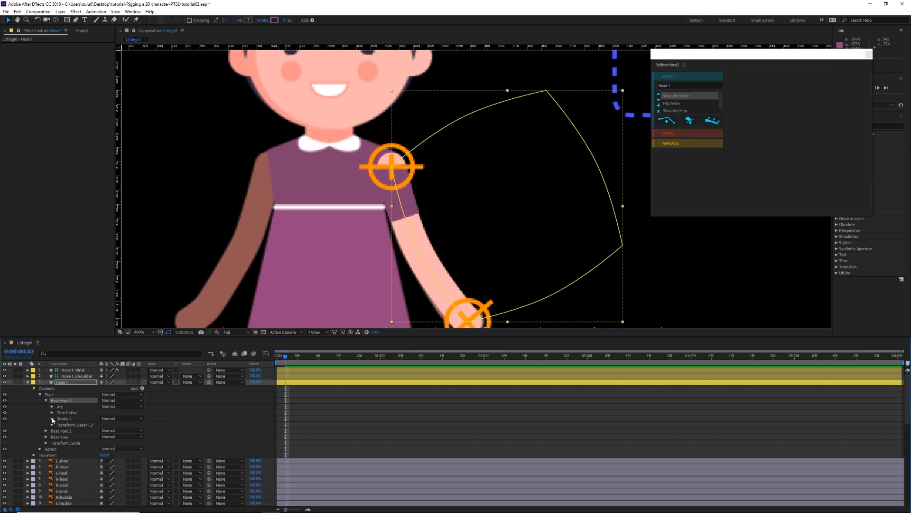
click(52, 419)
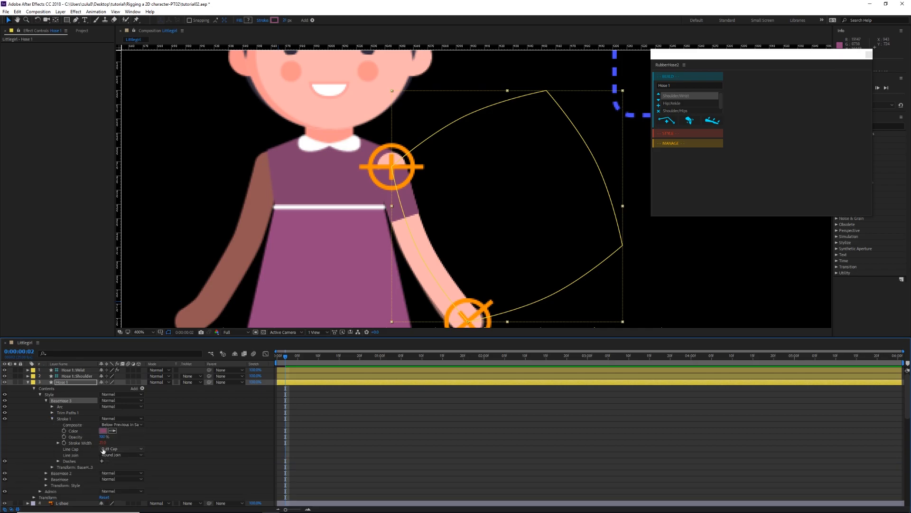
click(109, 448)
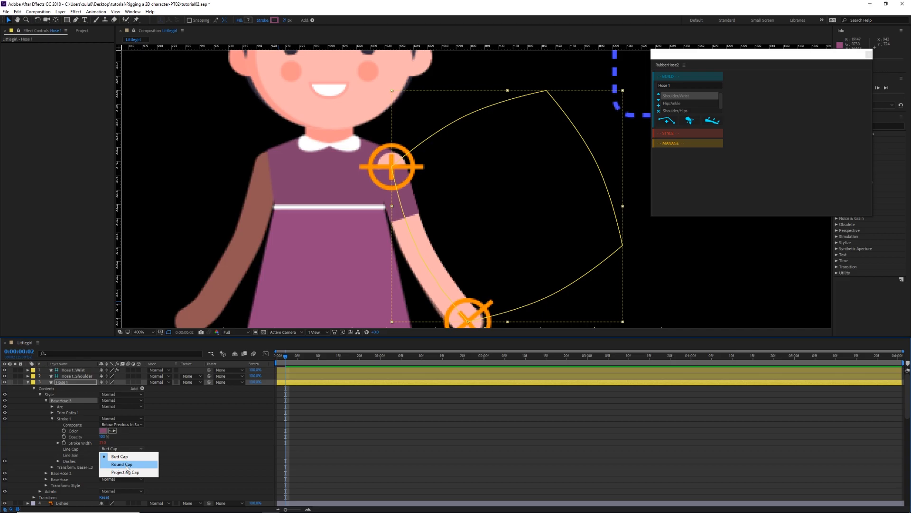
click(122, 464)
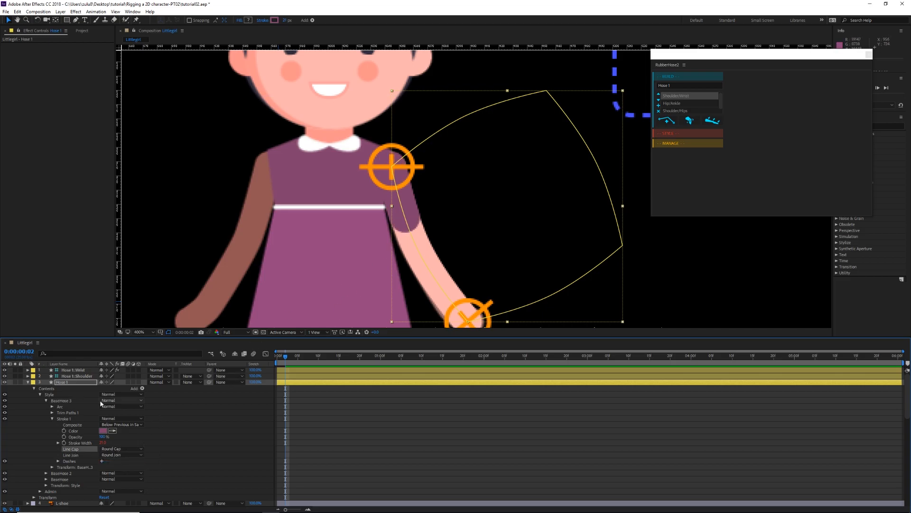
Step: Raise the Trim Paths Start of BaseHose 3 so its rounded purple stroke covers only the shoulder
click(52, 413)
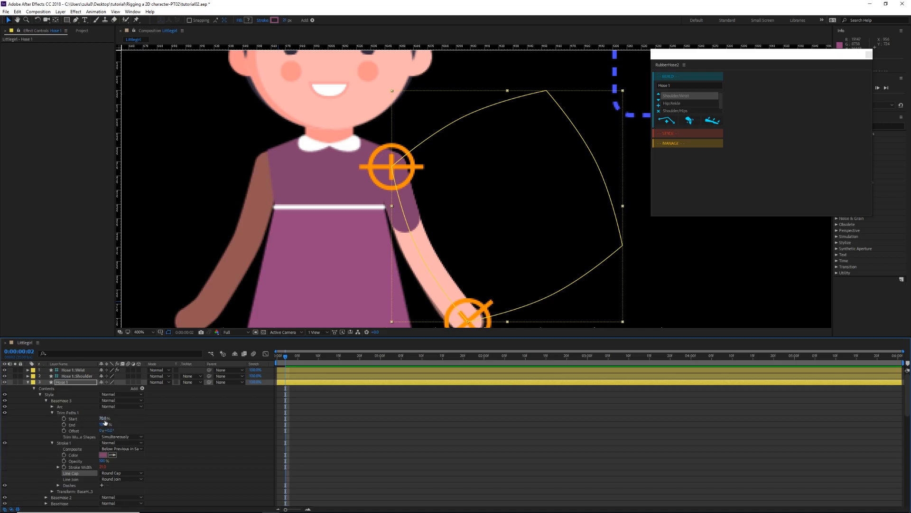
drag(106, 421, 112, 418)
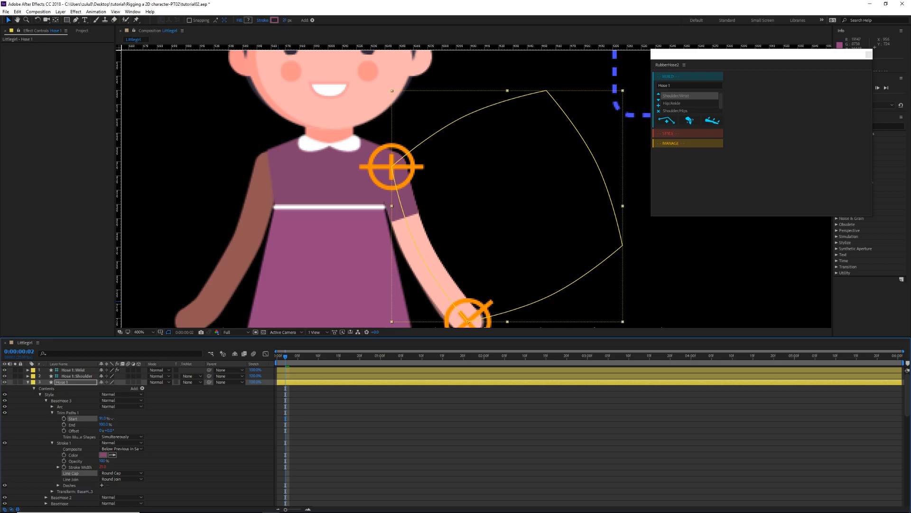
key(space)
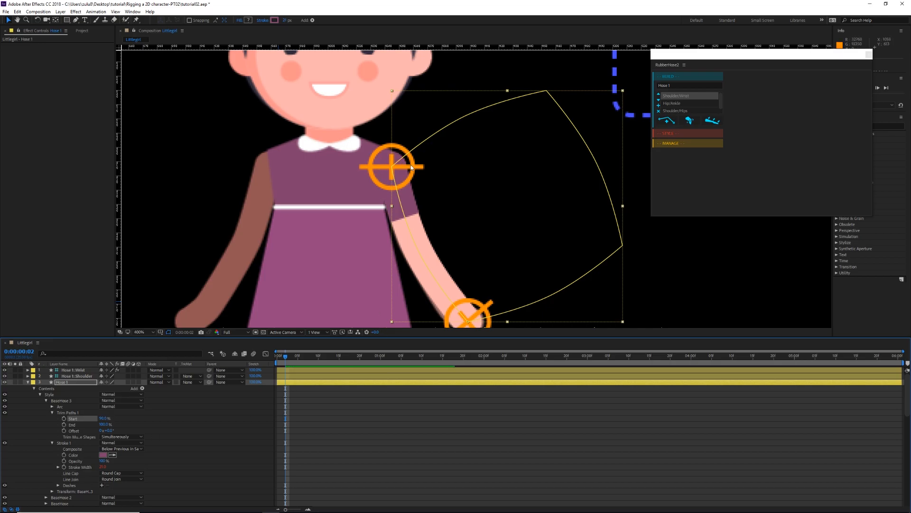
Step: Test the finished arm hose by raising the Hose 1 wrist controller beside the girl's body, and undo that move
click(29, 382)
click(233, 173)
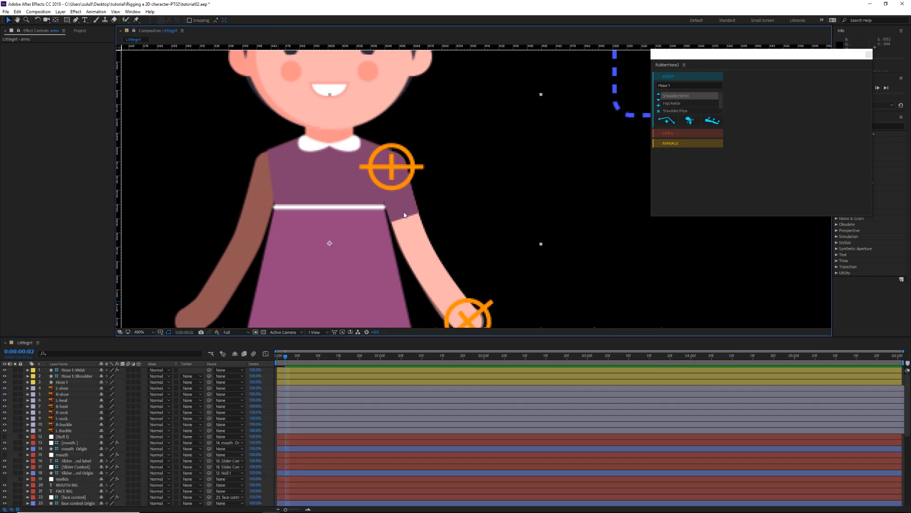
scroll(464, 233, down, 2)
drag(464, 233, 425, 209)
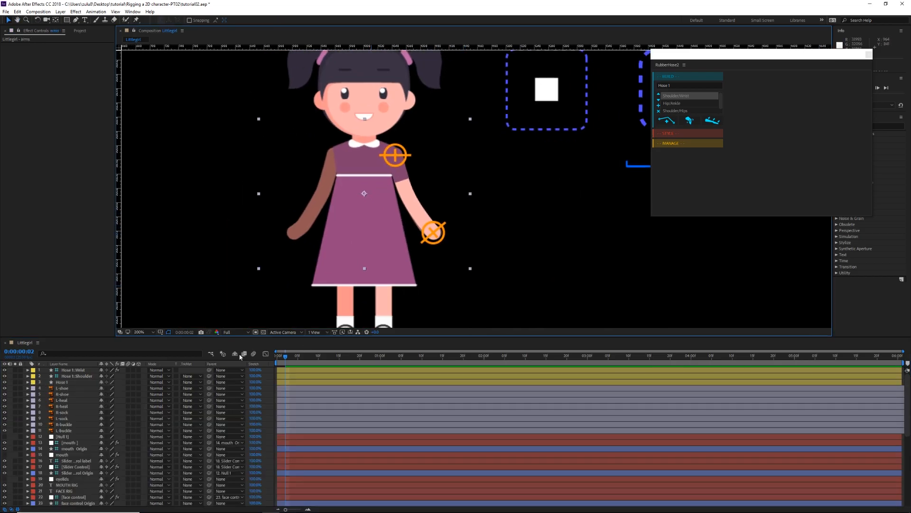
click(77, 370)
drag(433, 232, 459, 156)
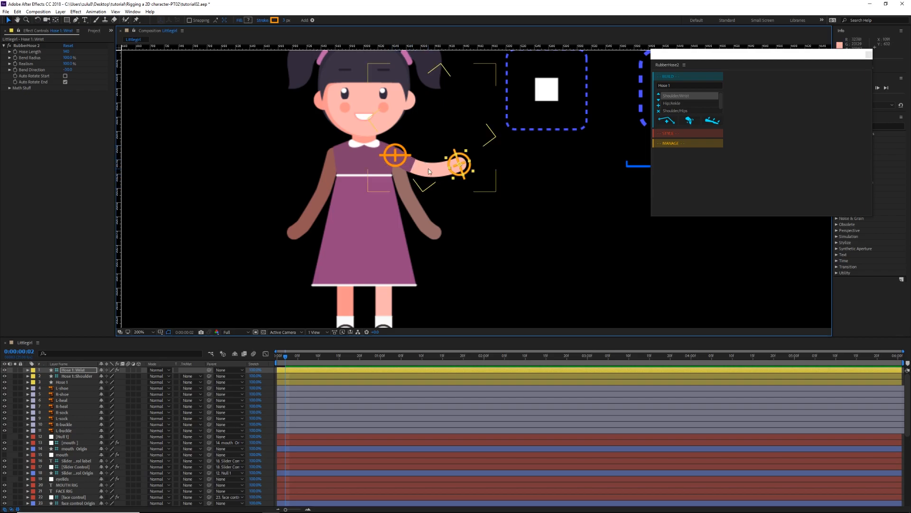
key(ctrl+z)
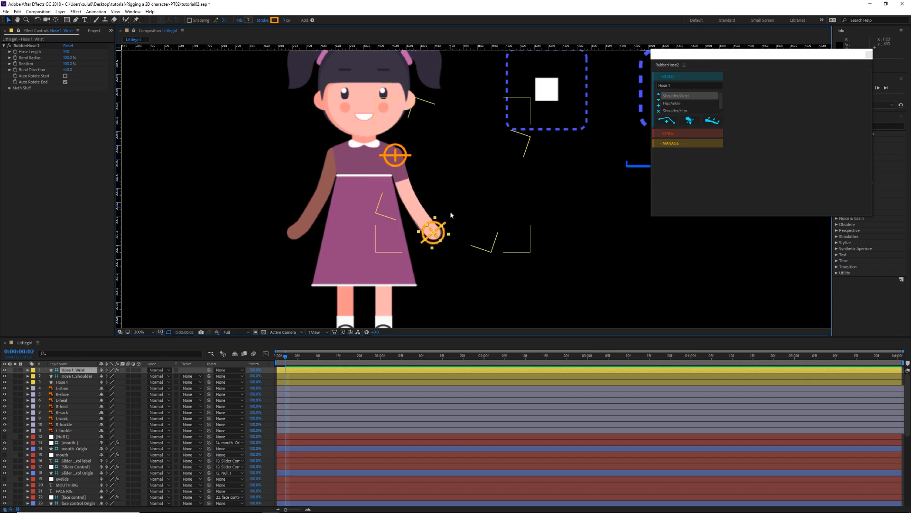
drag(451, 194, 457, 187)
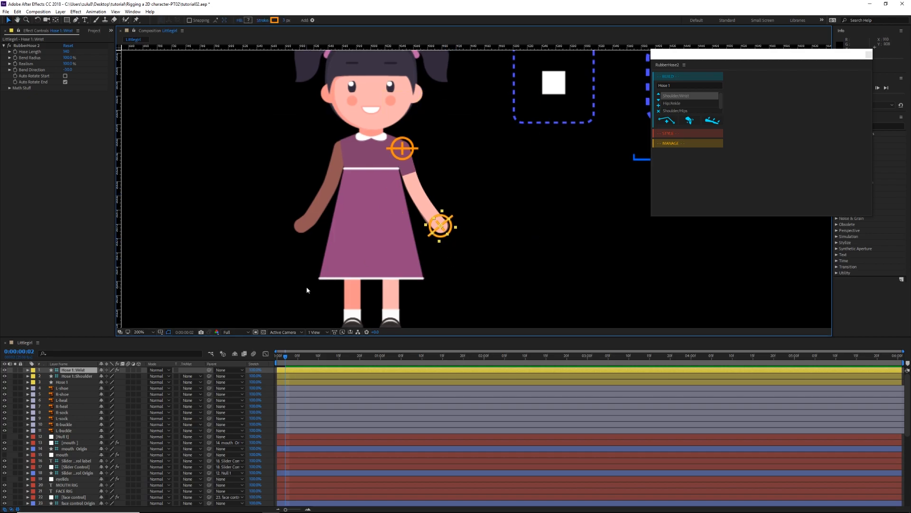
Step: Duplicate the hose group made of the Hose 1, shoulder and wrist layers with RubberHose 2's duplicate function
click(302, 382)
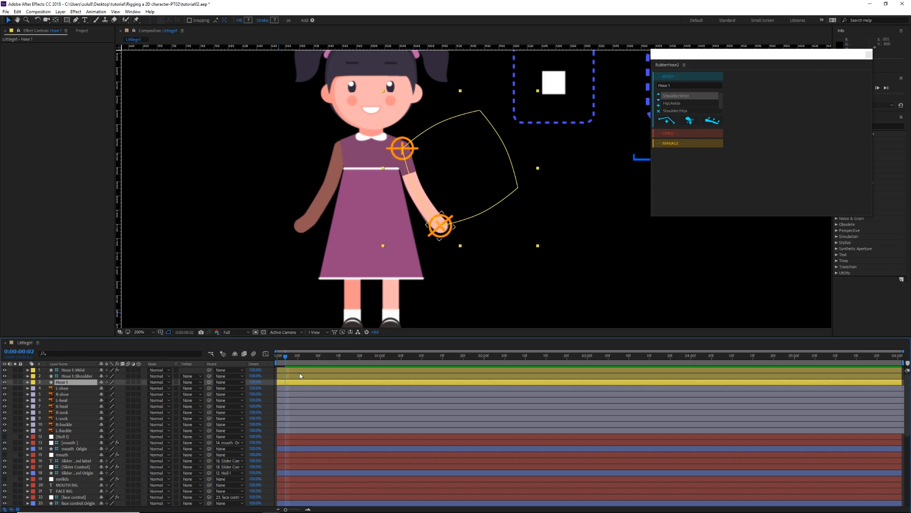
shift+click(298, 369)
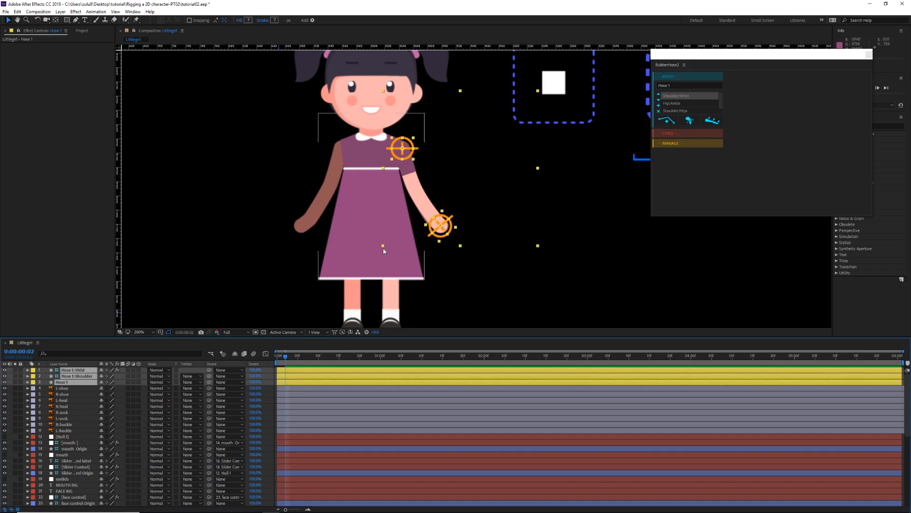
drag(382, 252, 356, 265)
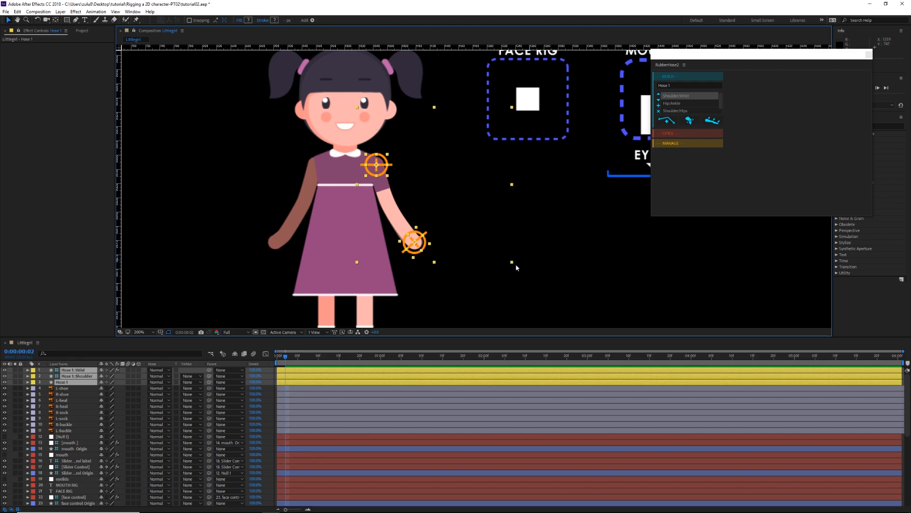
click(678, 144)
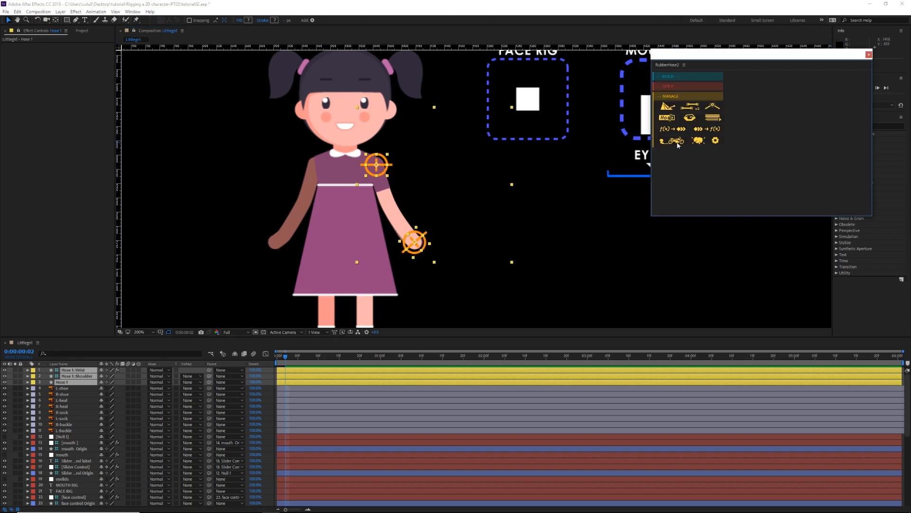
click(692, 108)
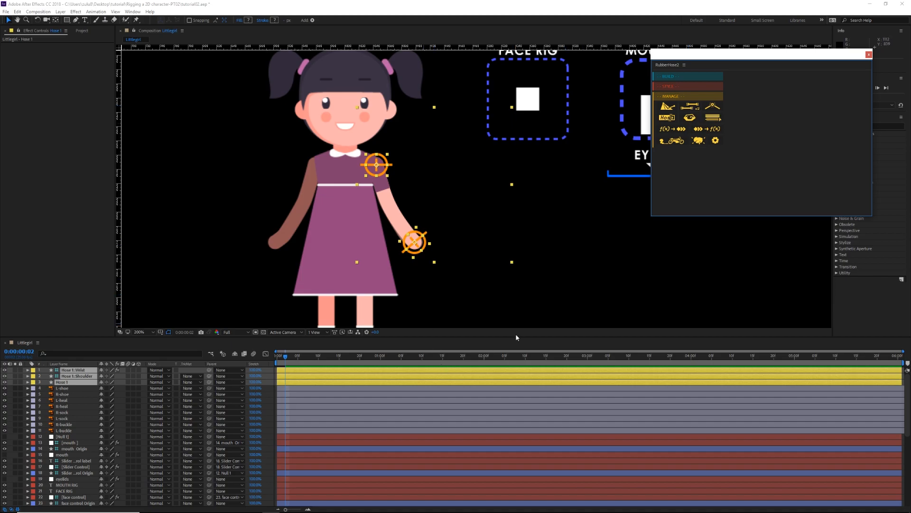
click(692, 108)
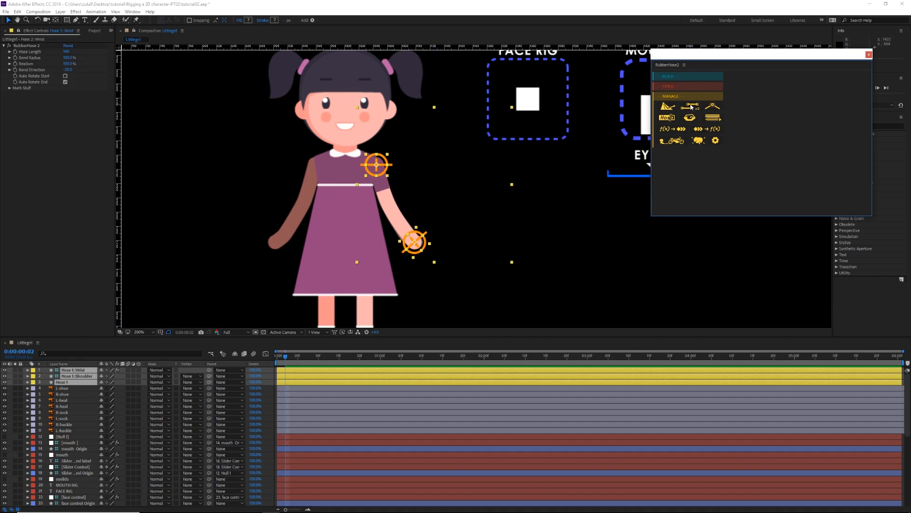
Step: Reorder the layers so the Hose 2 wrist, shoulder and hose layers sit together above the Hose 1 layers
click(76, 371)
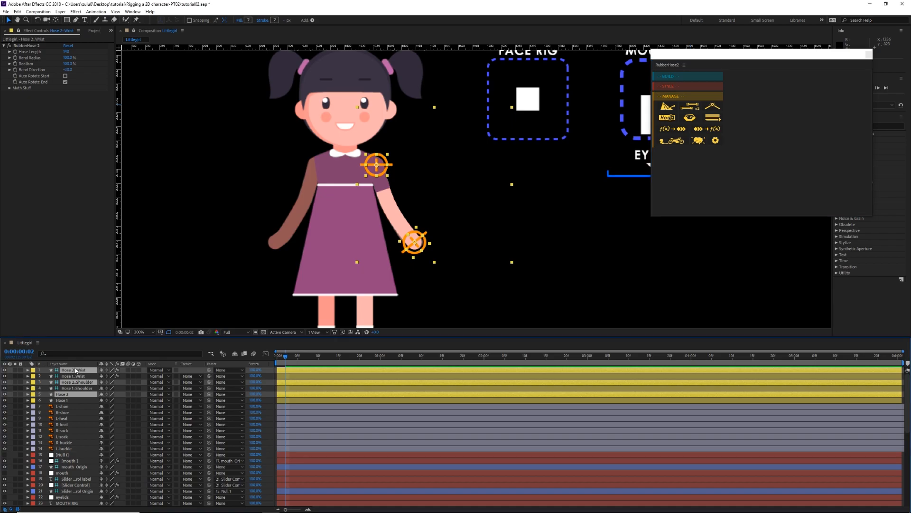
click(81, 364)
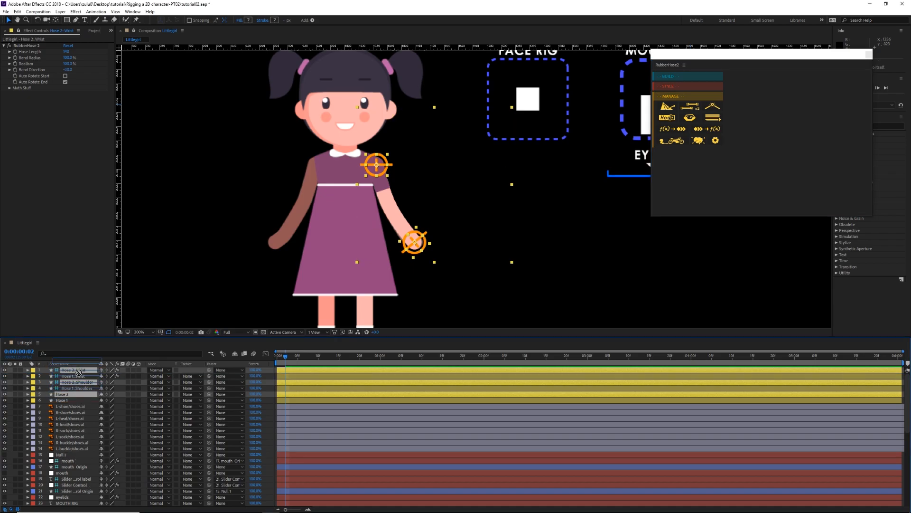
drag(79, 382, 80, 376)
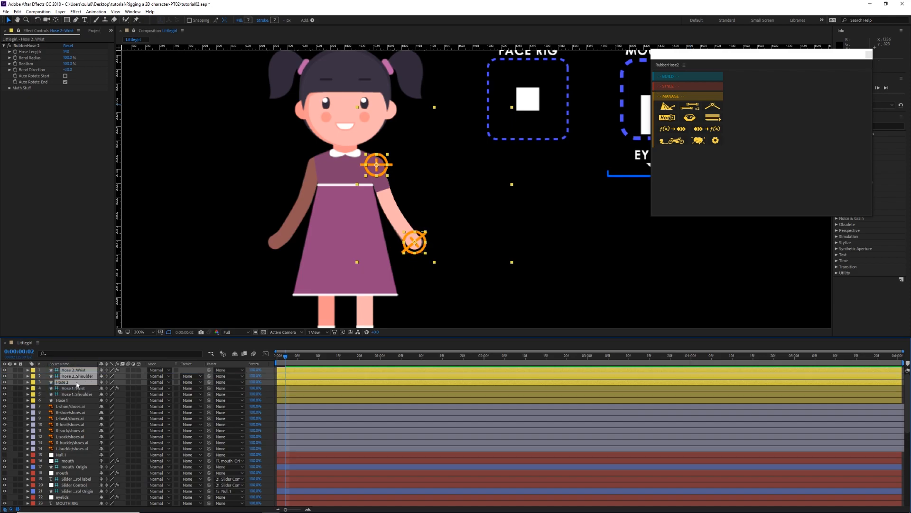
Step: Move the Hose 2 wrist controller to the girl's opposite hand and its shoulder controller to the opposite shoulder
click(76, 371)
drag(415, 242, 274, 244)
drag(371, 168, 315, 165)
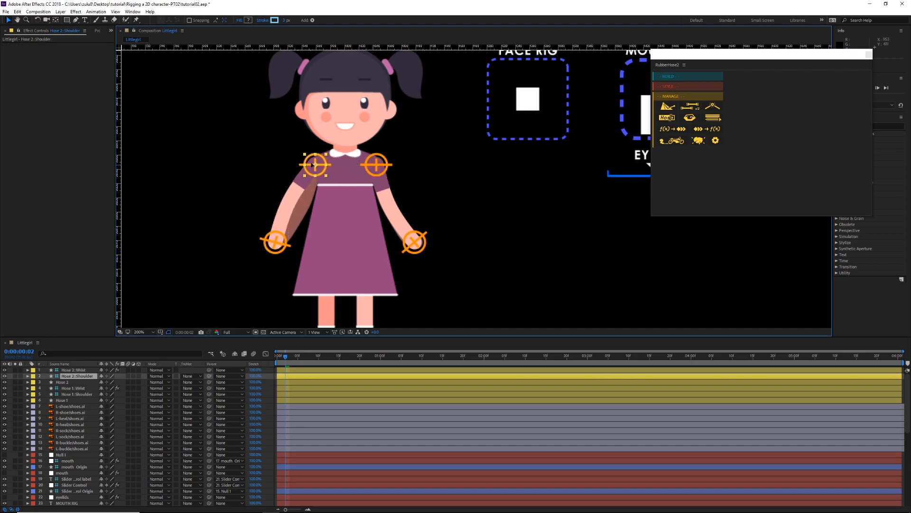
double_click(313, 165)
scroll(304, 213, up, 1)
mouse_move(142, 263)
mouse_down()
mouse_move(301, 257)
mouse_move(308, 237)
mouse_up()
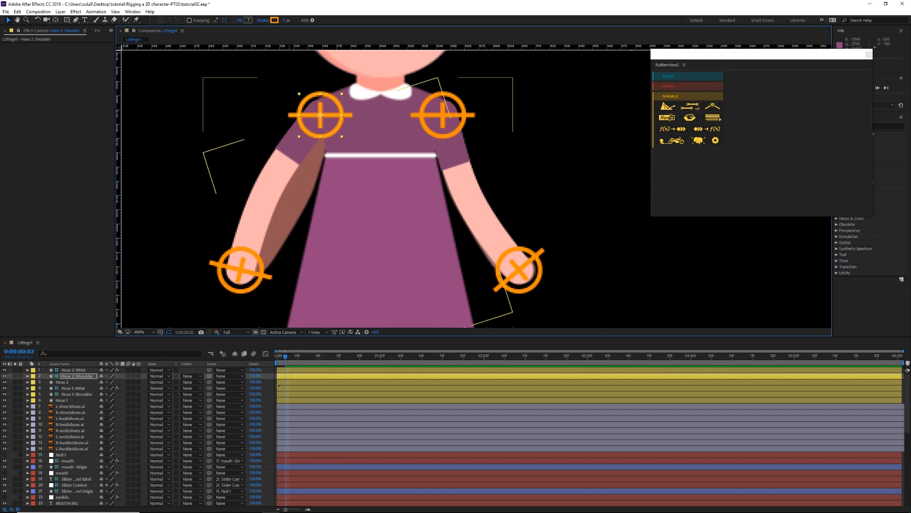
Step: Set the Hose 2 wrist's RubberHose Bend Direction to 30 so the copied arm follows the original artwork
click(75, 369)
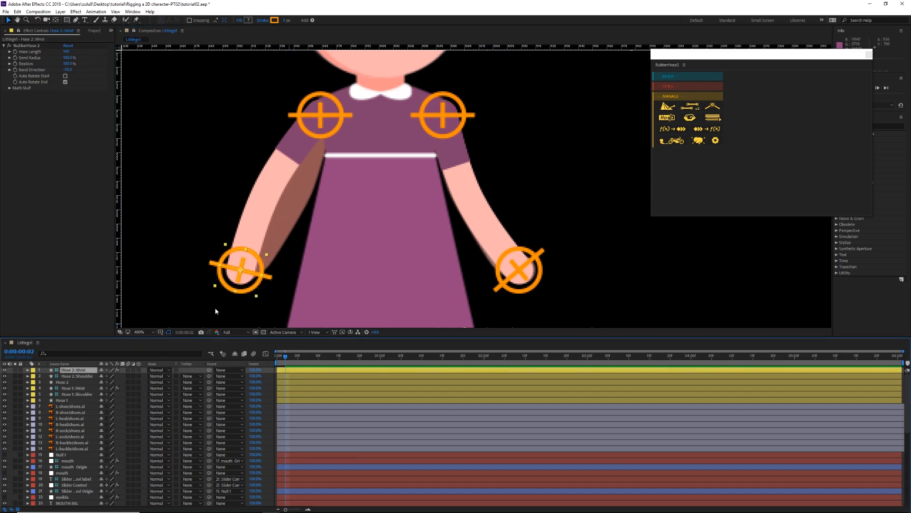
click(69, 70)
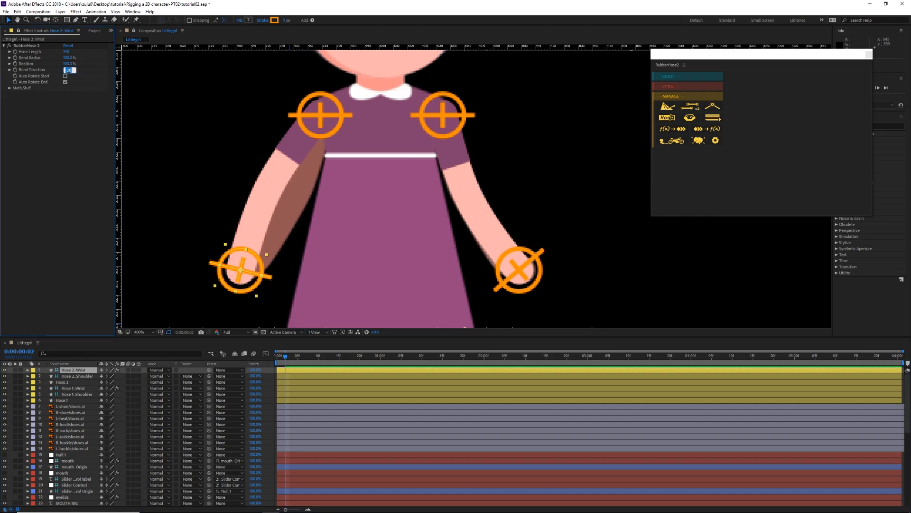
text(30)
key(Return)
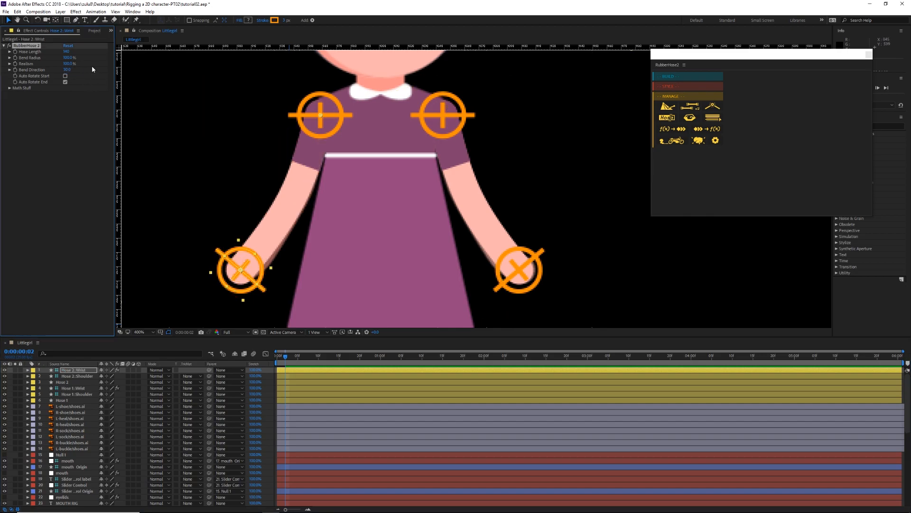
scroll(391, 221, down, 3)
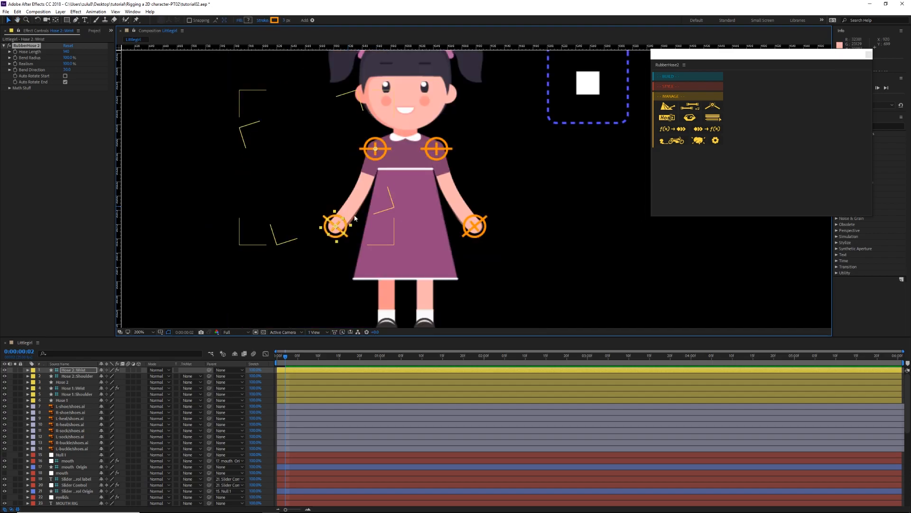
scroll(371, 218, down, 1)
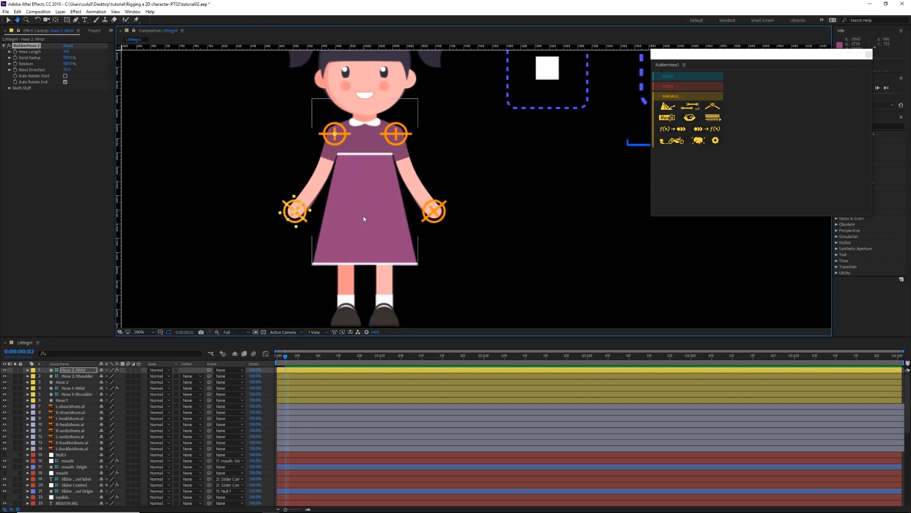
Step: Set the original arm artwork layer's opacity to 100% and briefly hide the three Hose 2 layers to compare skin tones
click(64, 382)
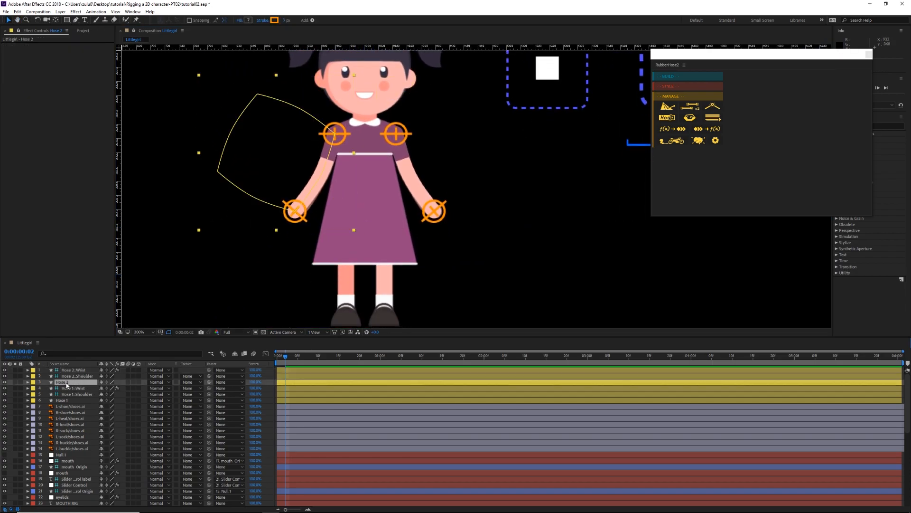
click(27, 382)
click(33, 388)
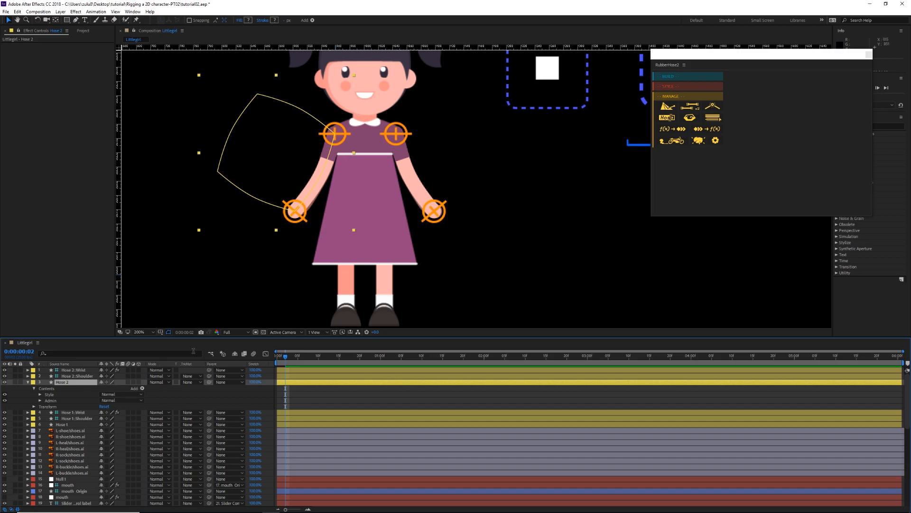
scroll(156, 404, down, 10)
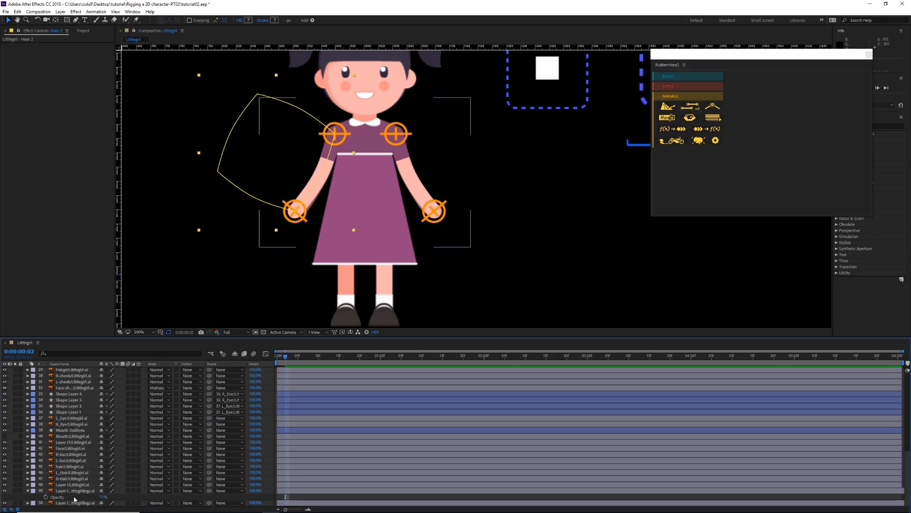
click(70, 492)
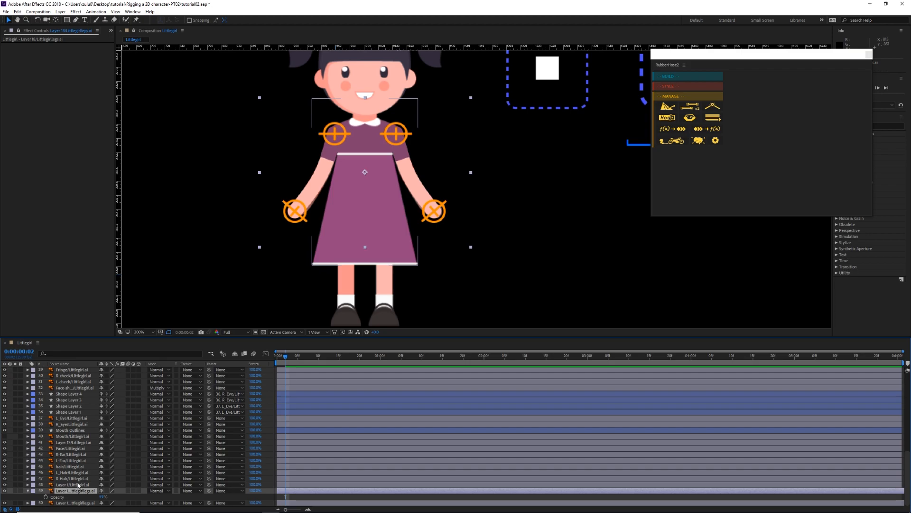
drag(103, 497, 168, 489)
scroll(152, 426, up, 10)
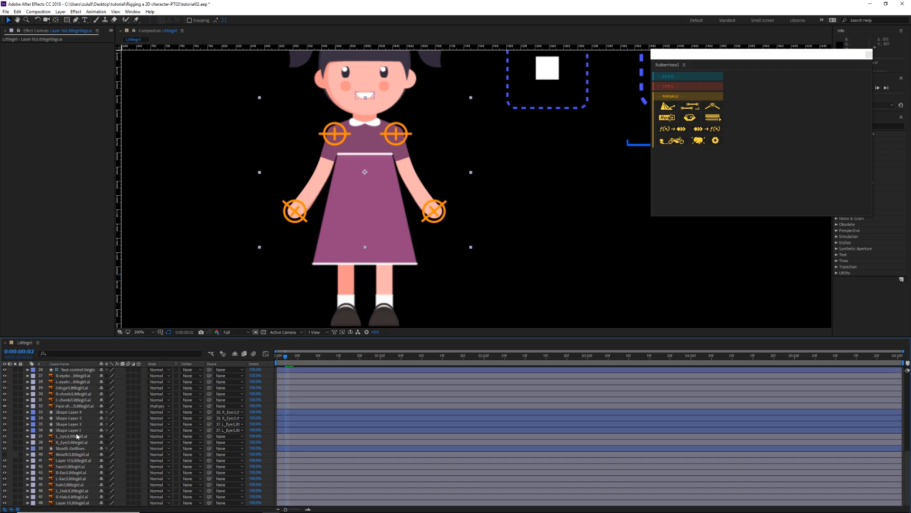
drag(3, 382, 4, 383)
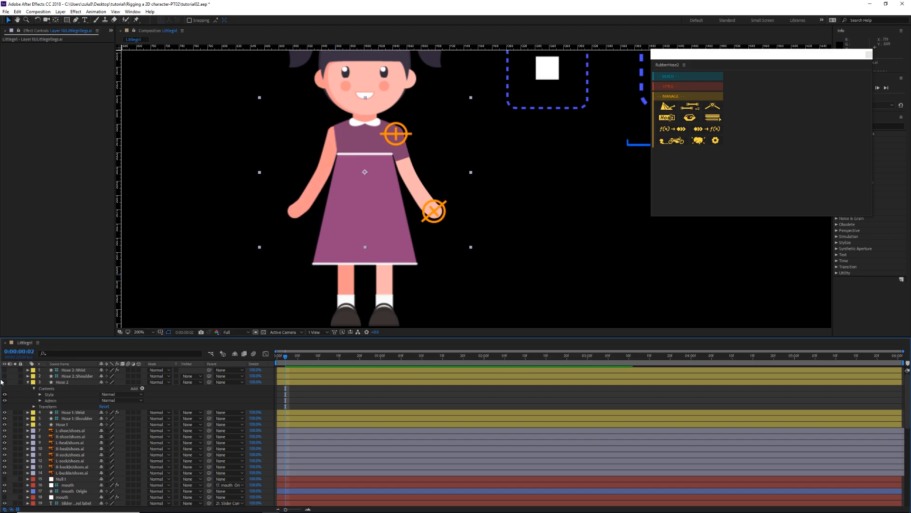
drag(4, 369, 5, 382)
Step: Recolor the stroke of Hose 2's BaseHose group by sampling the darker skin tone from the girl's leg
click(40, 395)
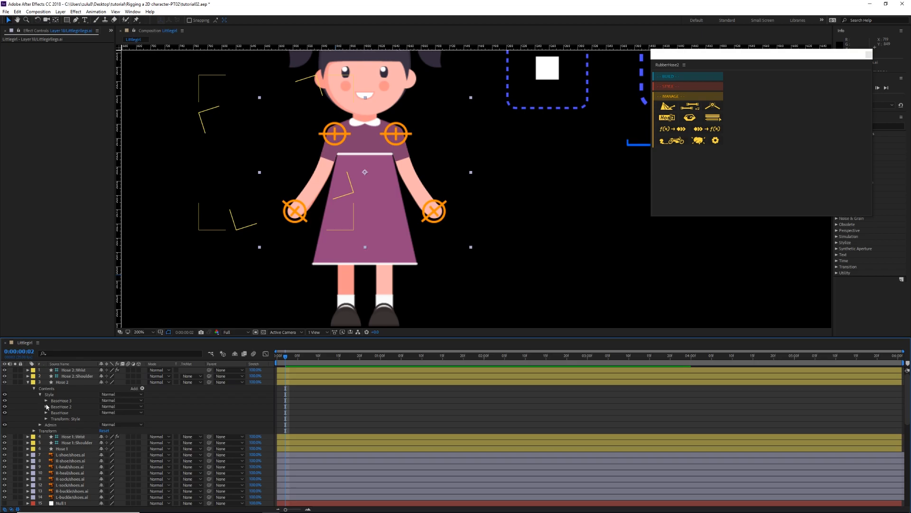
click(46, 412)
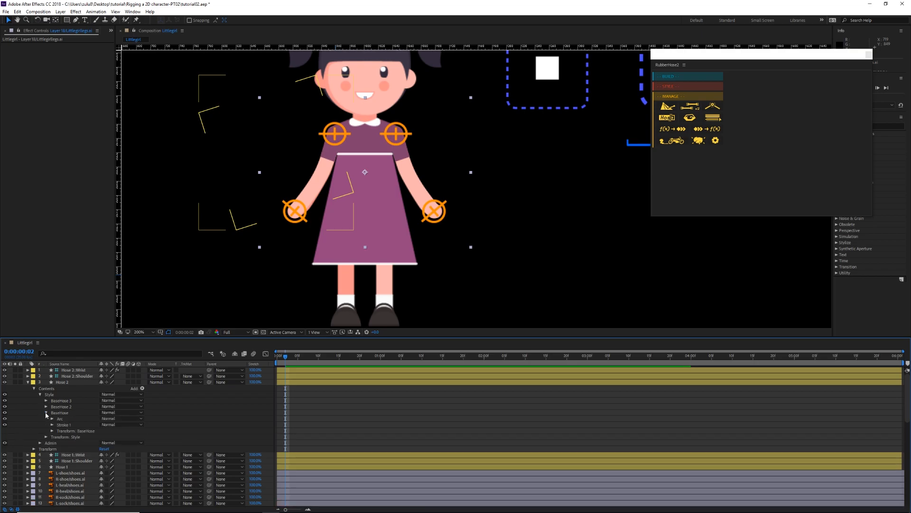
click(52, 425)
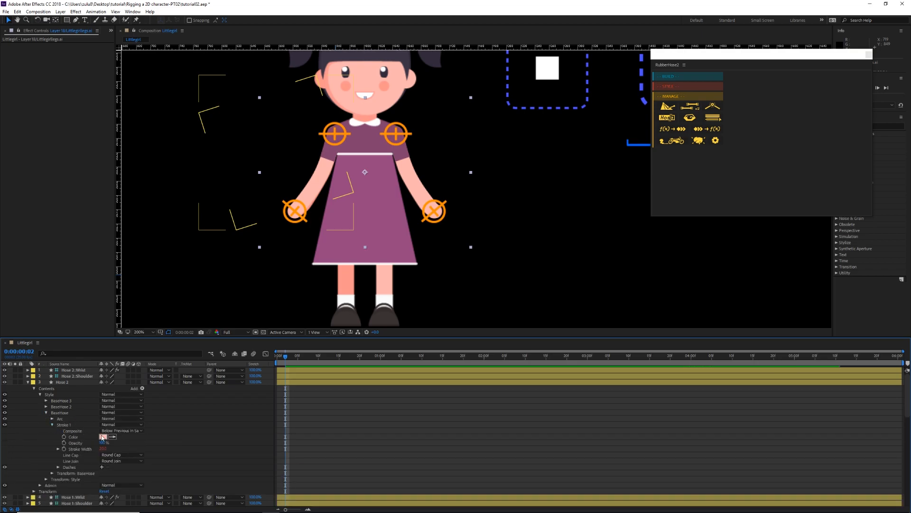
click(346, 280)
drag(381, 189, 351, 212)
click(28, 383)
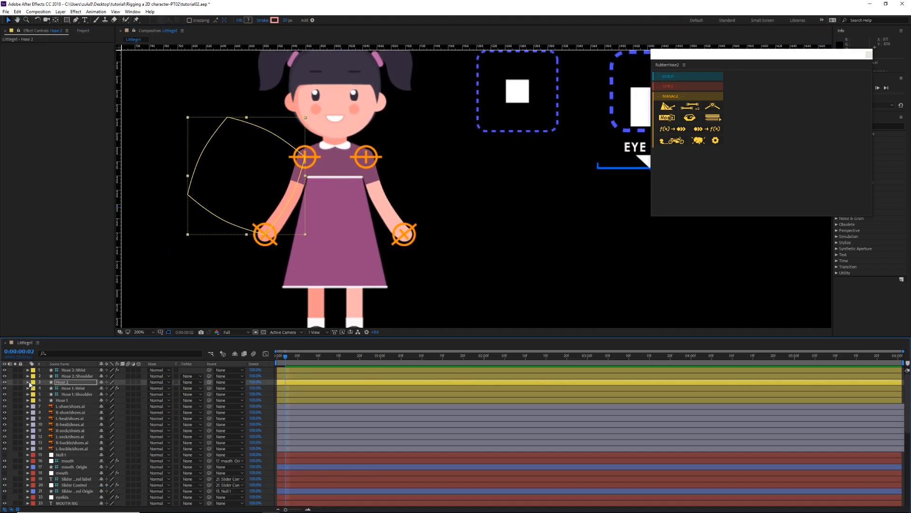
Step: Test the second arm by raising the Hose 2 wrist controller outward, and undo that move
click(74, 370)
drag(264, 234, 231, 195)
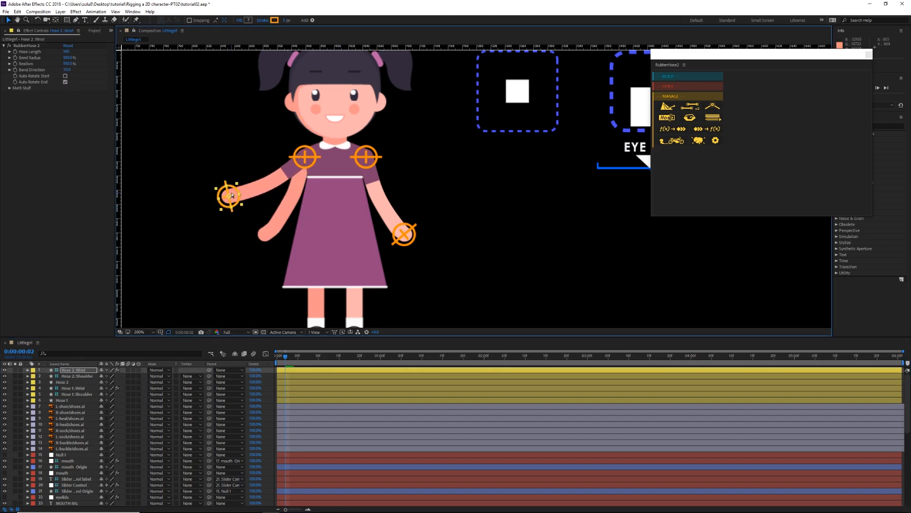
key(ctrl+z)
drag(350, 229, 349, 211)
Step: Hide the original arm artwork layer so only the two hose arms are shown
scroll(133, 418, down, 1)
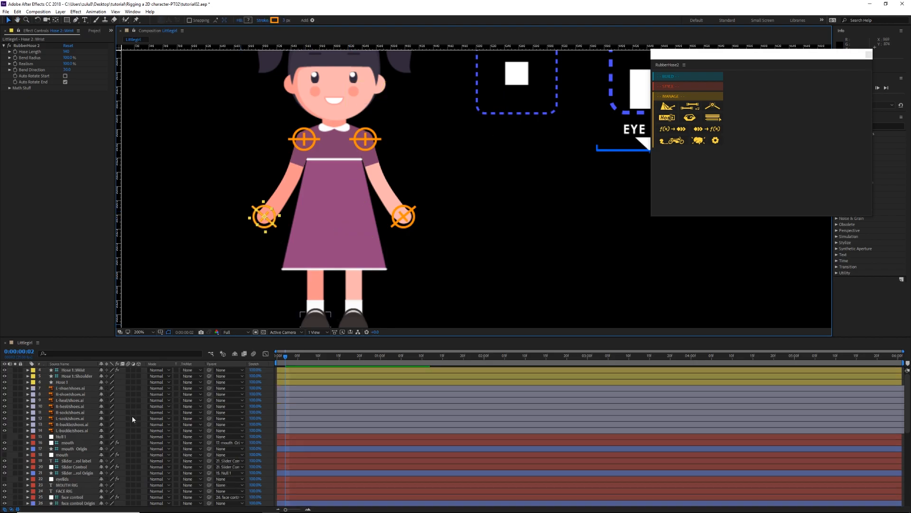
scroll(132, 415, down, 8)
click(76, 491)
key(t)
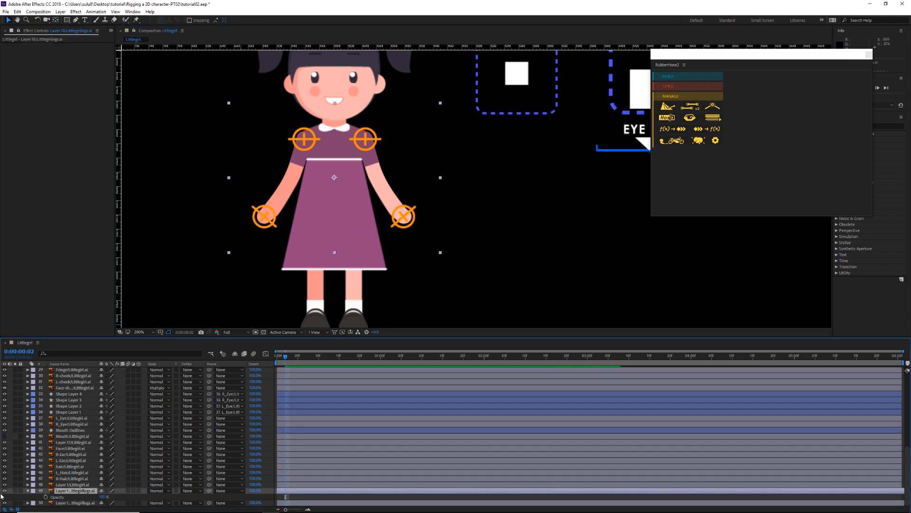
click(4, 491)
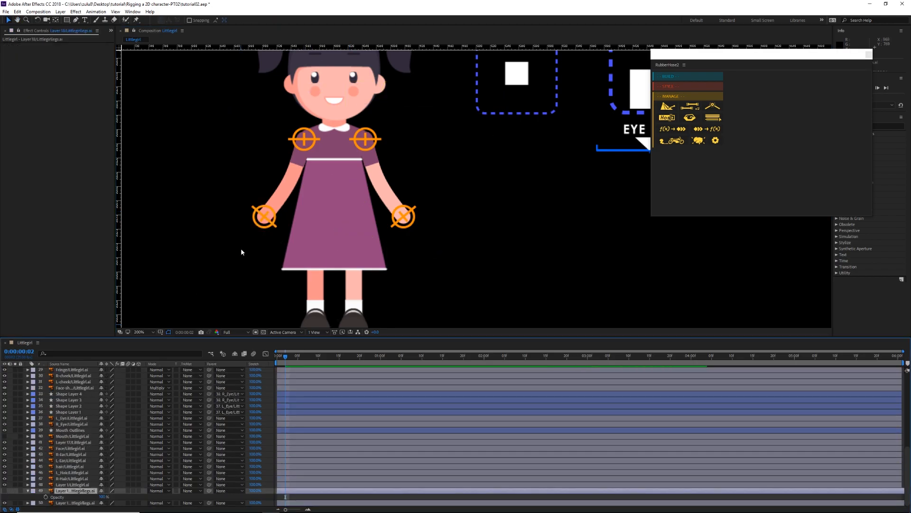
drag(249, 171, 258, 208)
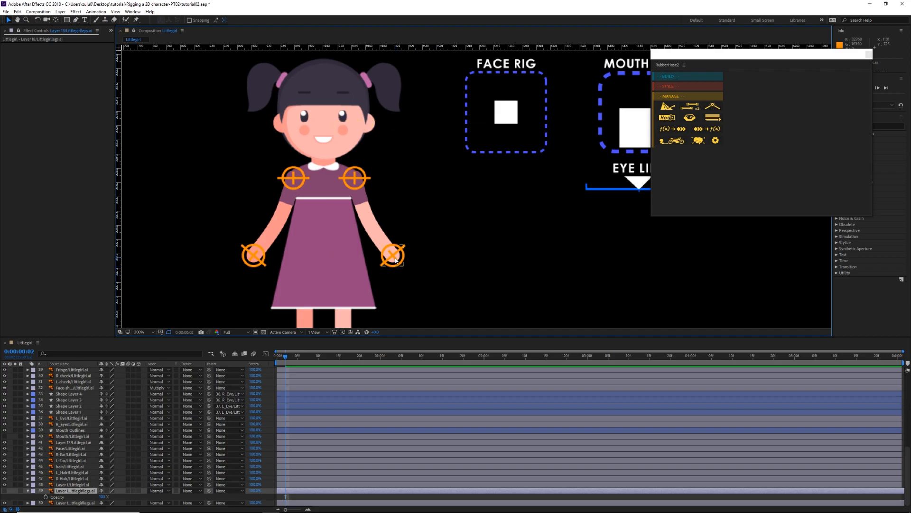
drag(395, 259, 434, 226)
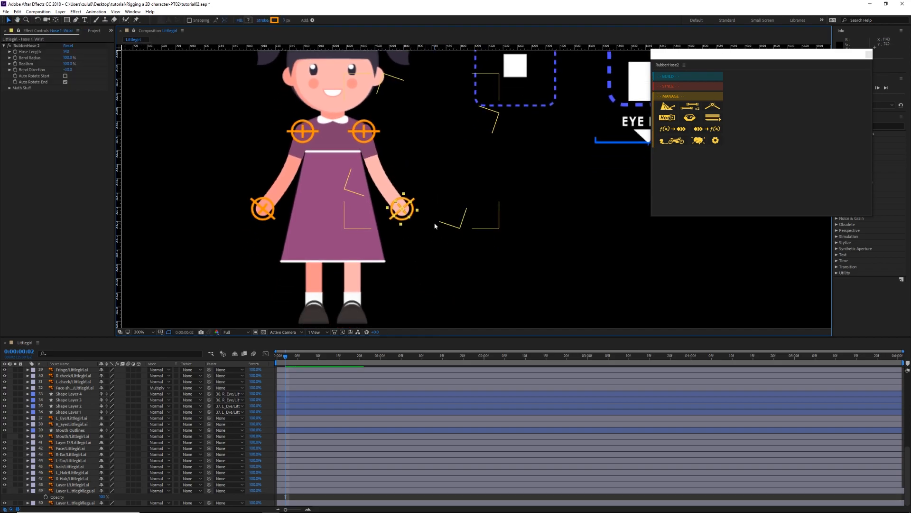
scroll(423, 238, up, 2)
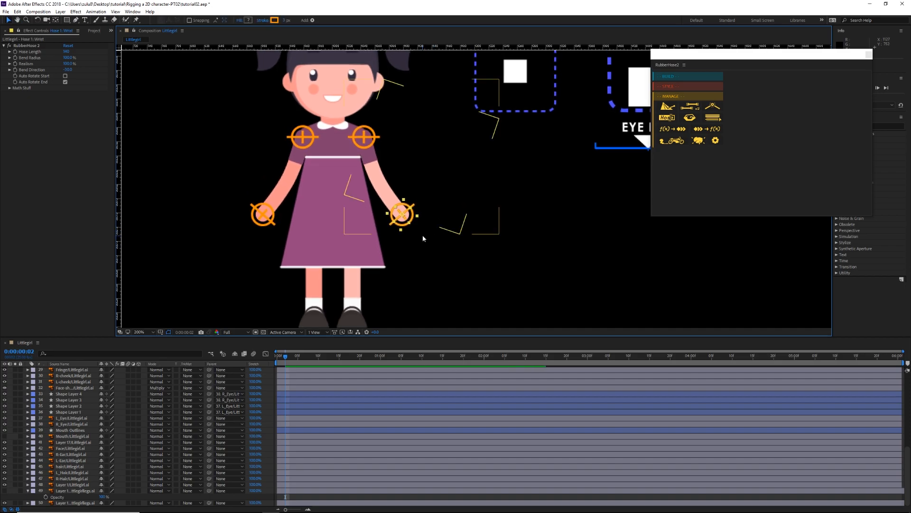
drag(449, 238, 440, 242)
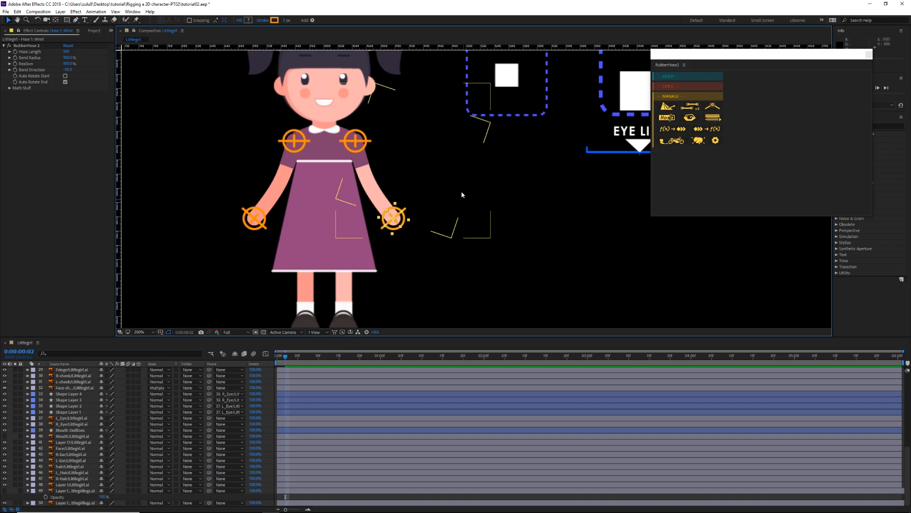
drag(464, 197, 471, 203)
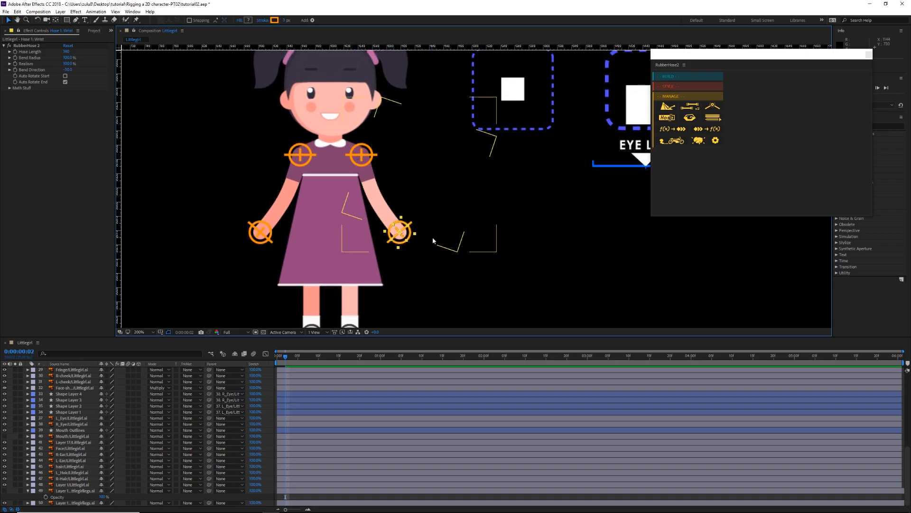
scroll(431, 221, down, 2)
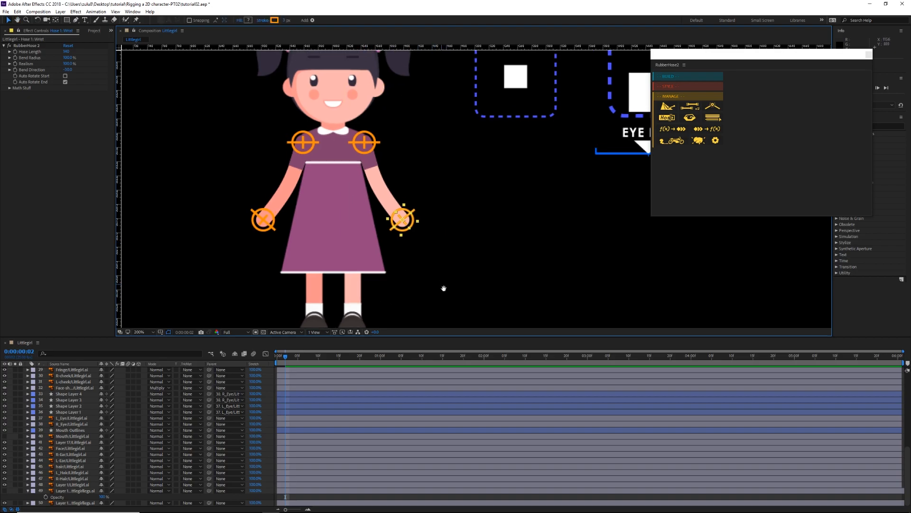
Step: Build a new RubberHose with the Hip/Ankle controller naming for the girl's lighter-toned leg
click(671, 76)
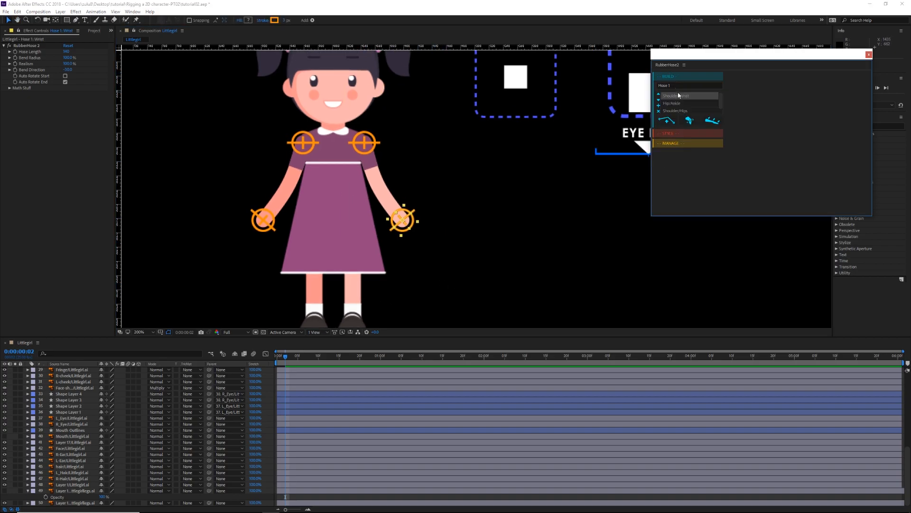
scroll(681, 105, down, 1)
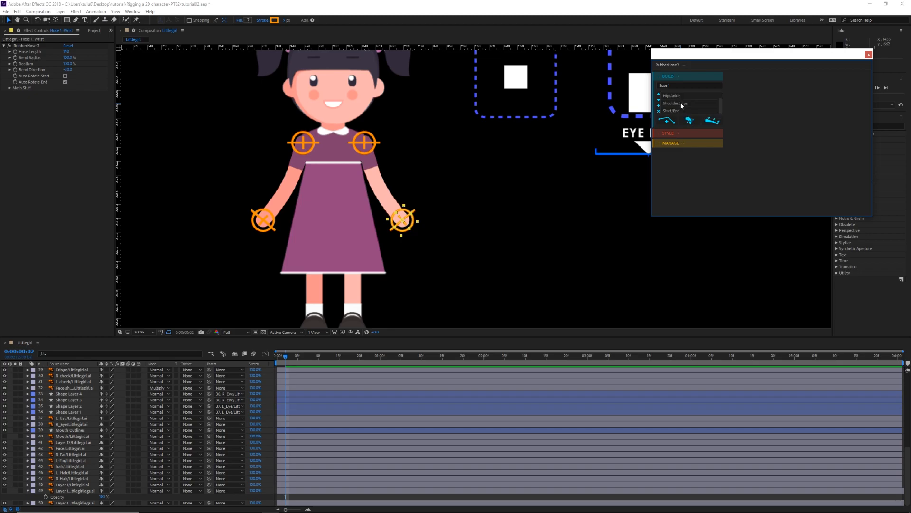
click(672, 97)
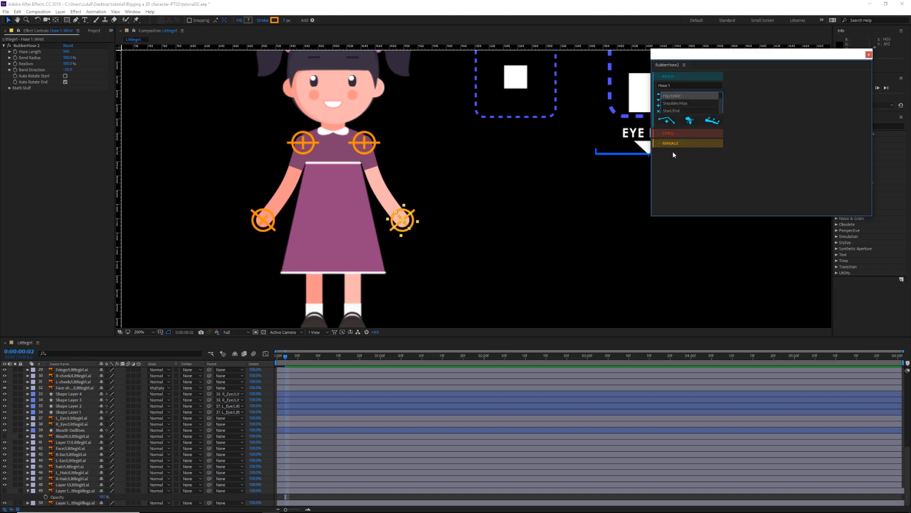
click(668, 121)
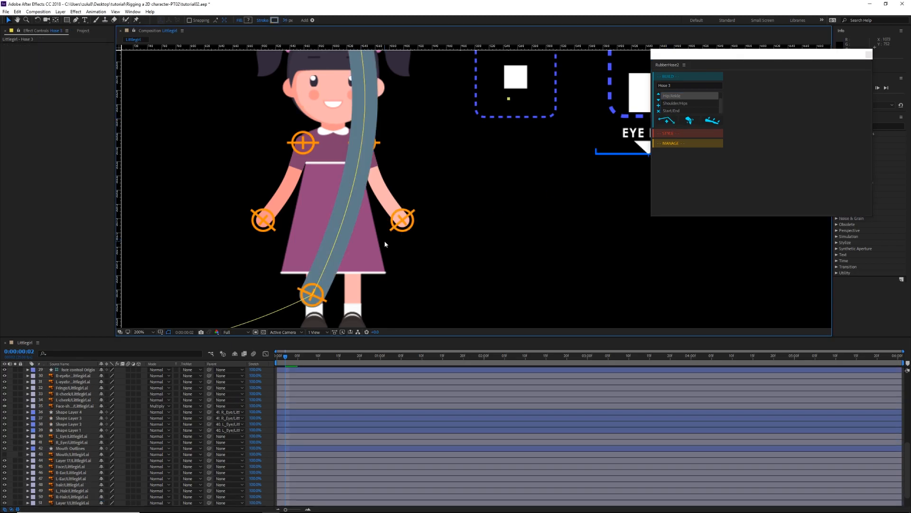
Step: Move the Hose 3 layer with its Ankle and Hip controllers to the top of the layer stack
scroll(445, 225, down, 1)
drag(458, 209, 427, 257)
scroll(322, 392, up, 8)
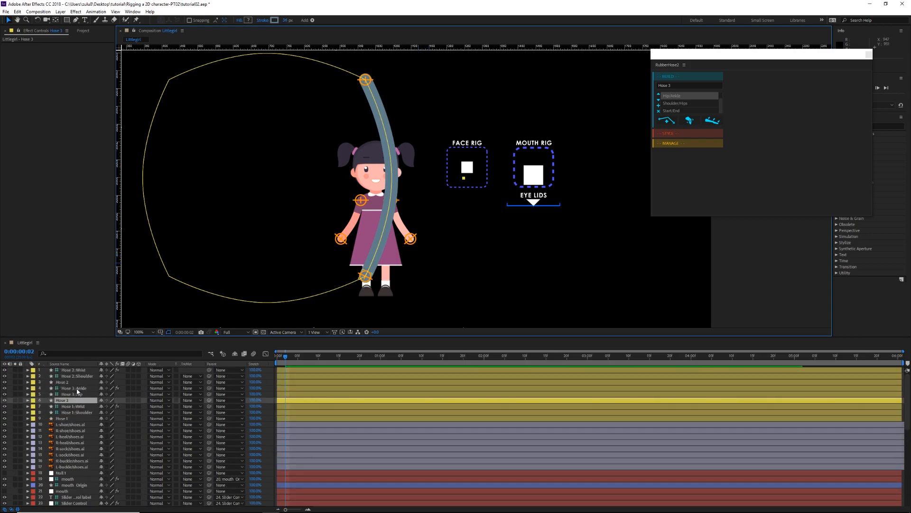
click(78, 389)
shift+click(65, 400)
drag(73, 389, 78, 370)
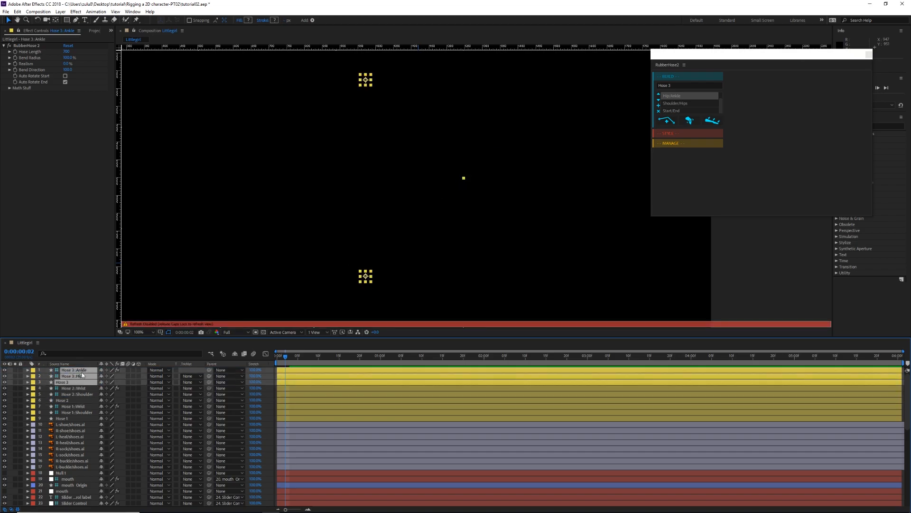
click(326, 295)
Step: Place the Hose 3 ankle controller on the lighter leg's shoe and the hip controller above that leg inside the dress
click(80, 370)
drag(365, 276, 387, 290)
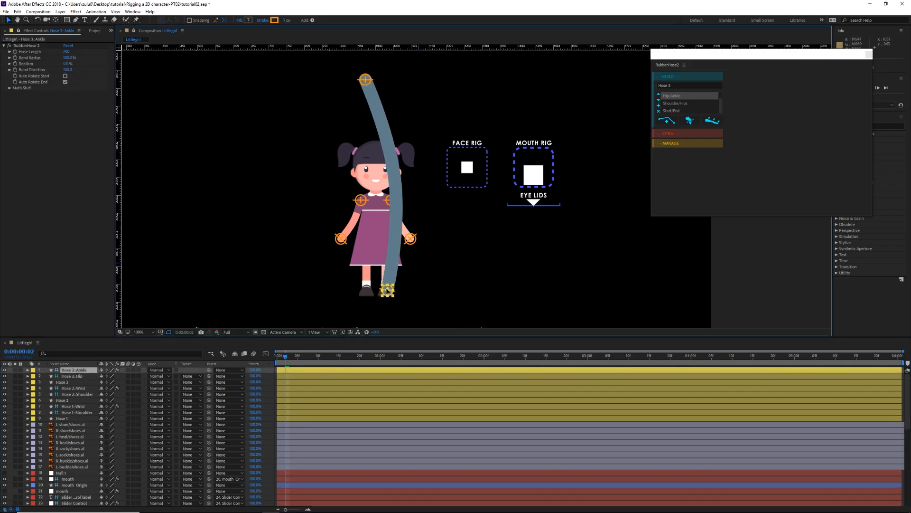
click(86, 377)
drag(366, 80, 384, 233)
Step: Set the Hose Length of the Hose 3 ankle controller to 170
click(73, 370)
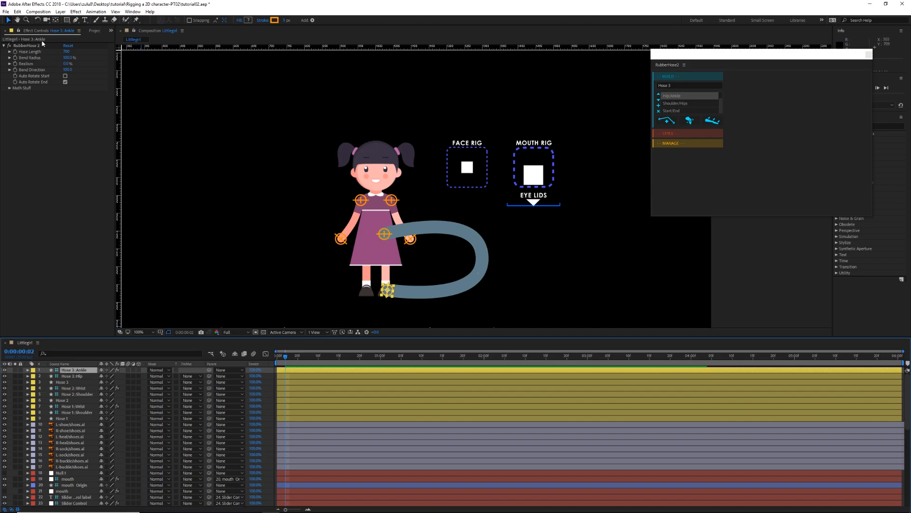
drag(65, 51, 56, 61)
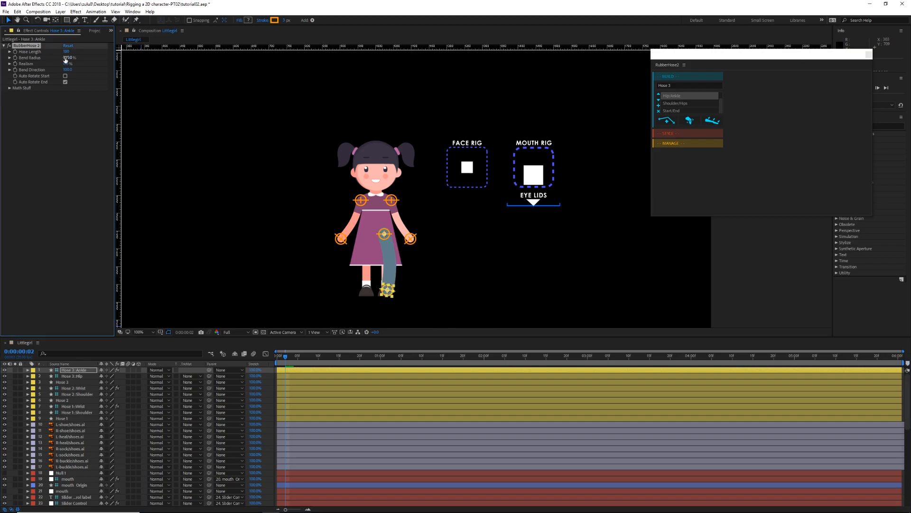
click(67, 51)
text(170)
key(Return)
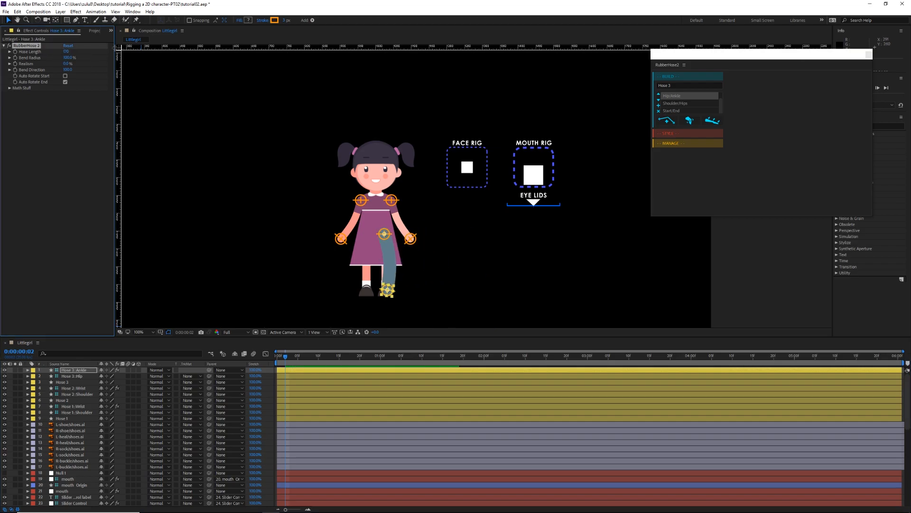
Step: Shift the Hose 3 ankle controller slightly inward over the shoe and set its Hose Length to 160
scroll(398, 273, up, 1)
drag(397, 273, 451, 180)
drag(350, 302, 348, 301)
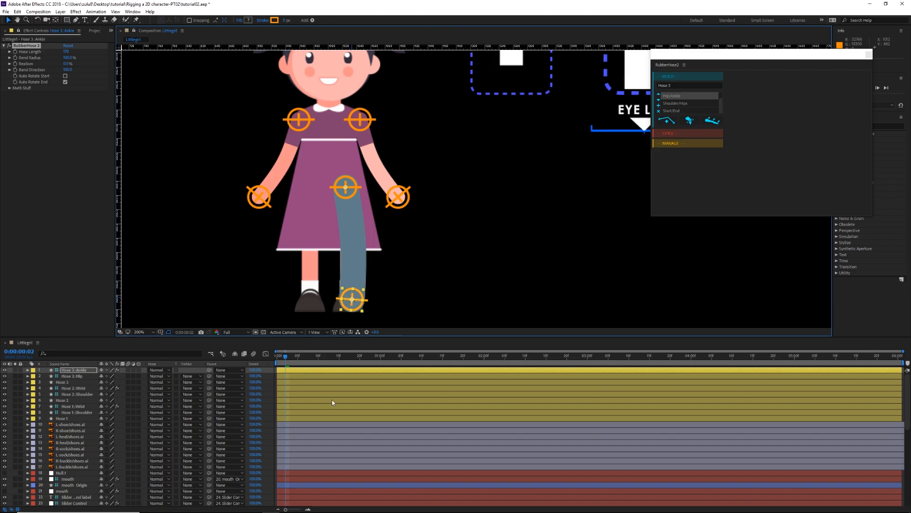
drag(351, 299, 348, 299)
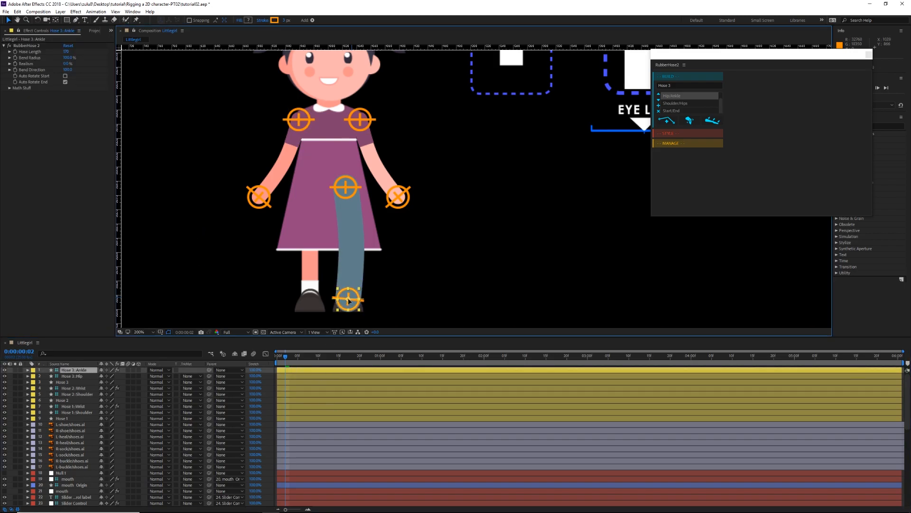
click(66, 52)
text(160)
key(Return)
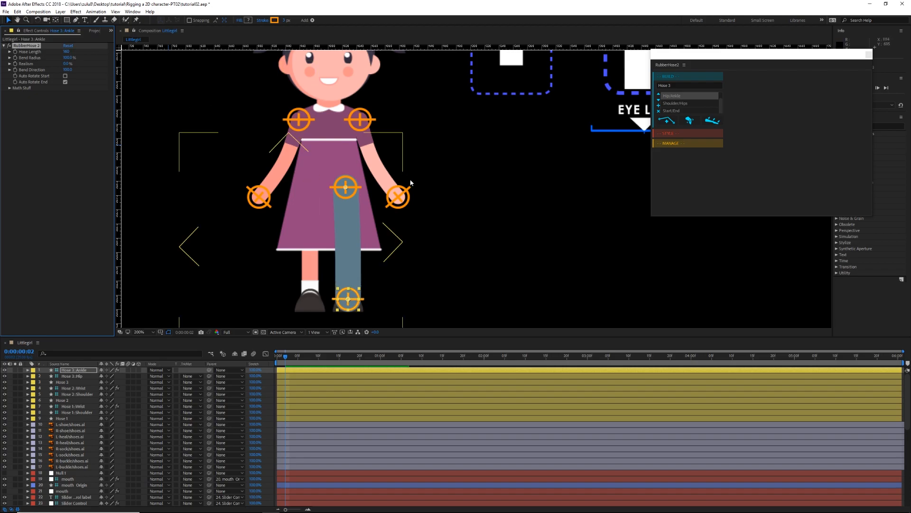
Step: Raise the Realism of Hose 3 to 100% and nudge its hip controller slightly up and inward
drag(364, 217, 369, 207)
drag(67, 64, 87, 65)
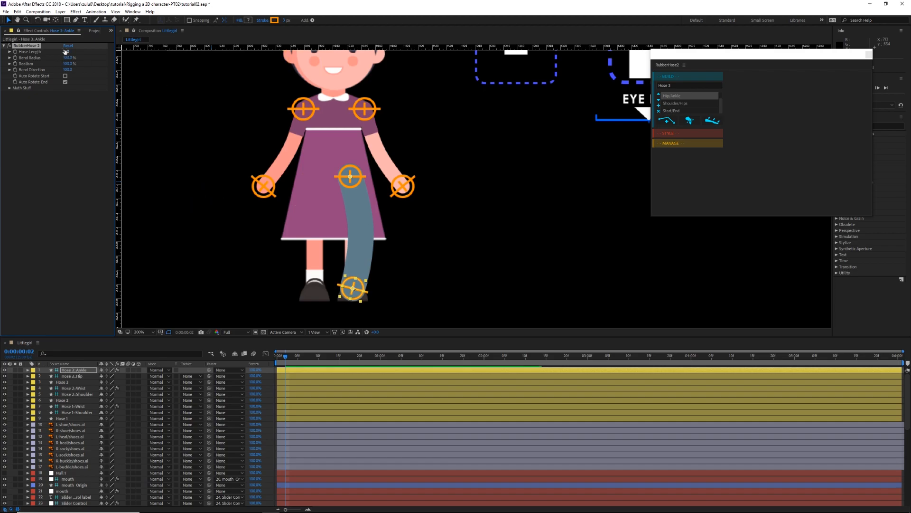
click(354, 176)
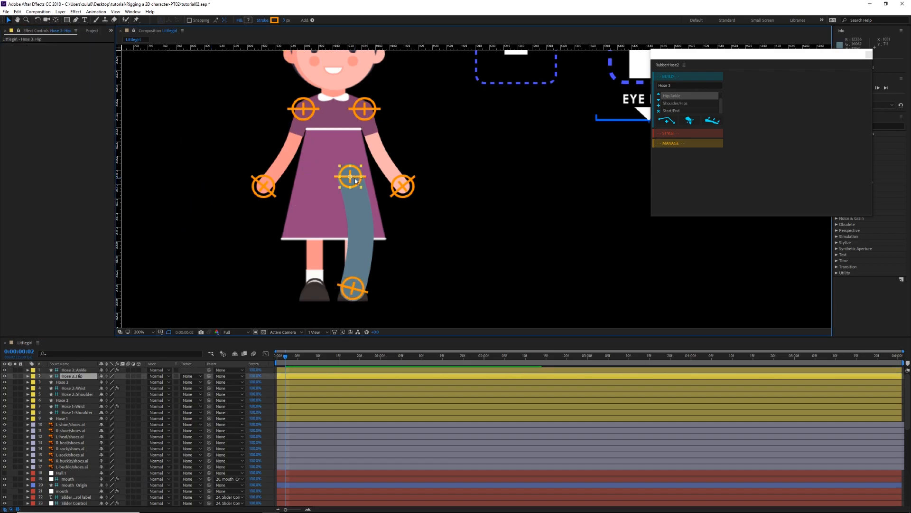
drag(354, 176, 350, 176)
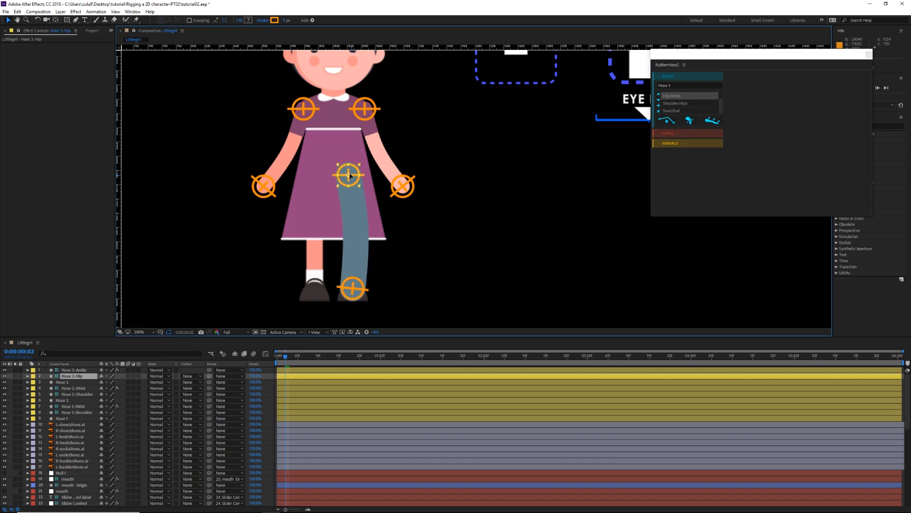
drag(466, 230, 491, 219)
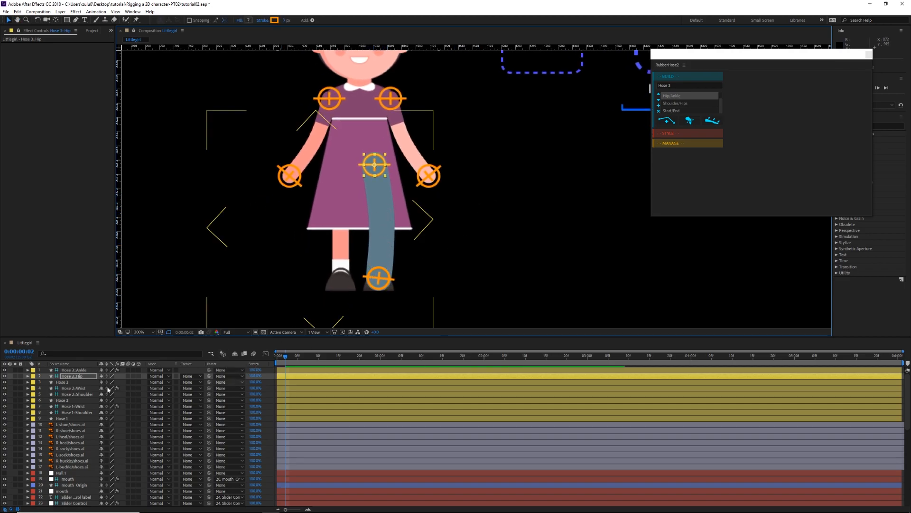
Step: Recolor the stroke of Hose 3's BaseHose group by sampling the lighter skin tone from the girl's arm
click(74, 382)
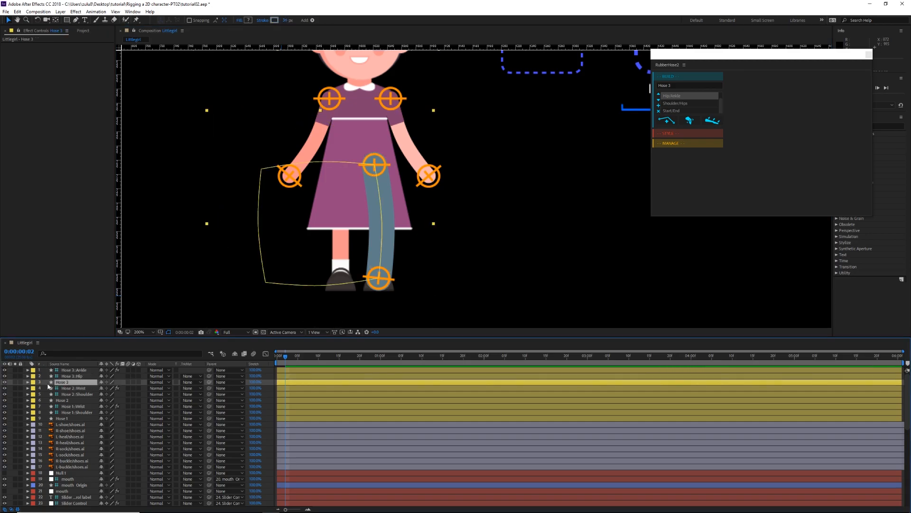
click(27, 382)
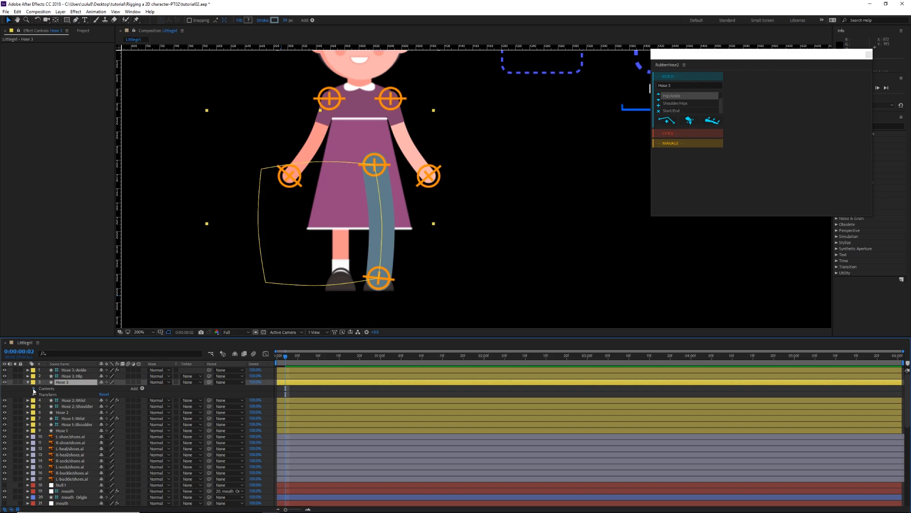
click(34, 389)
click(40, 395)
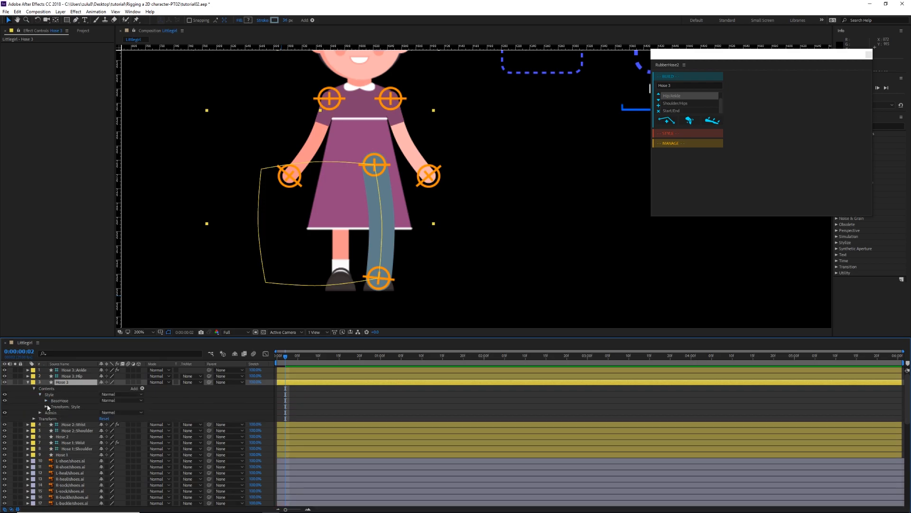
click(46, 401)
click(51, 412)
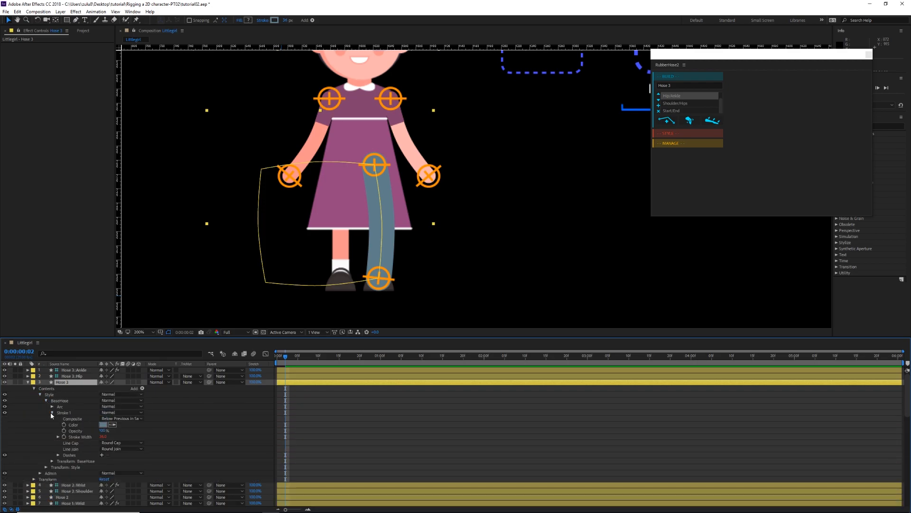
click(112, 425)
click(407, 150)
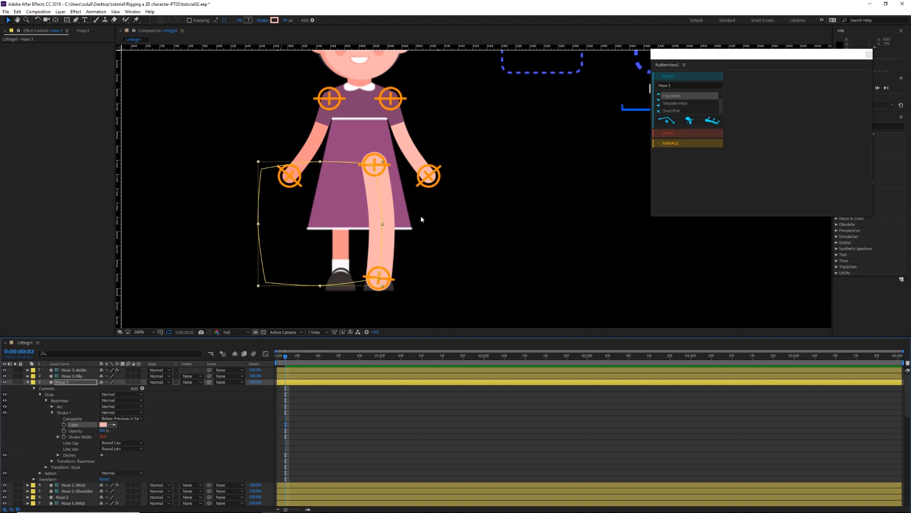
Step: Reduce the stroke width of Hose 3's BaseHose group to 22 to match the thickness of the original leg
drag(104, 437, 98, 437)
click(101, 436)
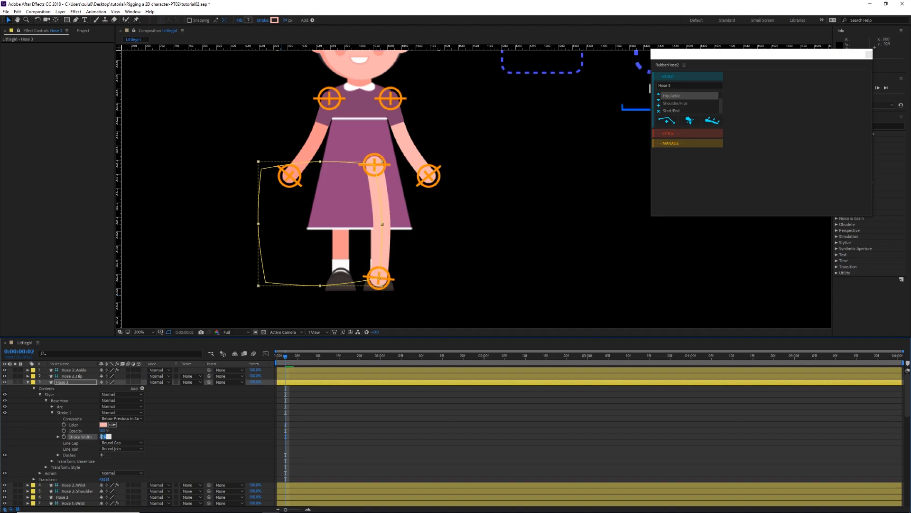
text(2)
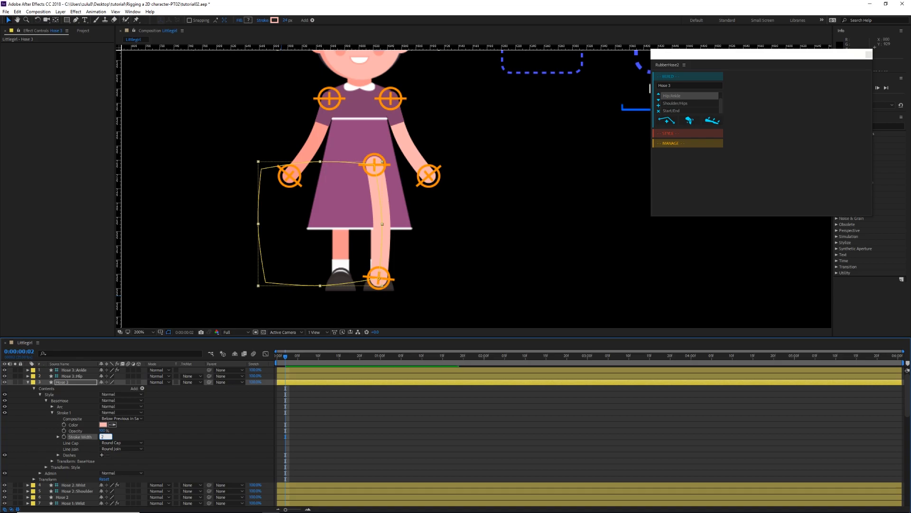
key(Return)
scroll(368, 277, up, 1)
drag(384, 219, 486, 143)
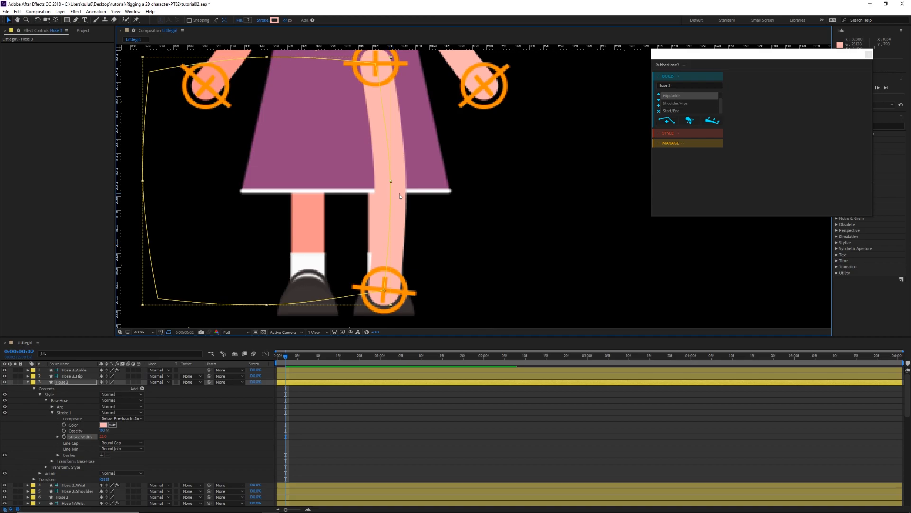
Step: Fine-tune Hose 3's alignment with the original leg by nudging the ankle controller and shifting the hip controller inward
click(294, 371)
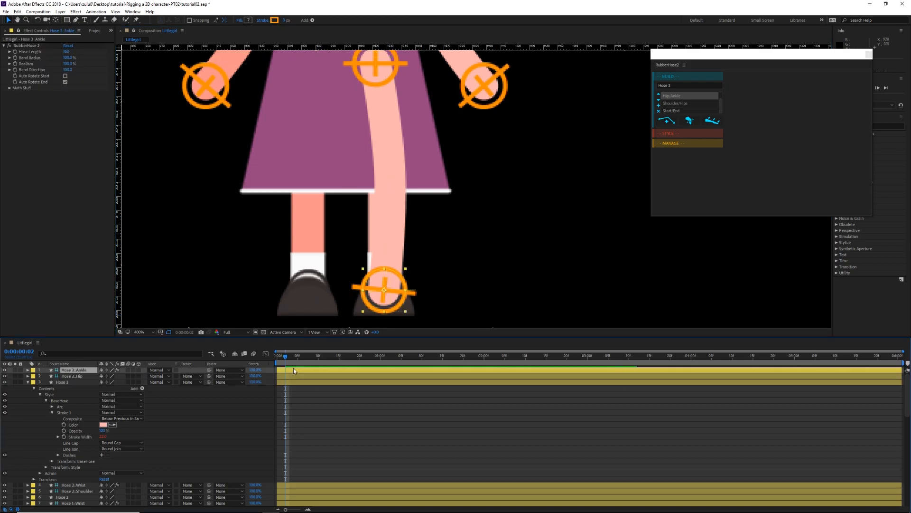
drag(397, 122, 395, 137)
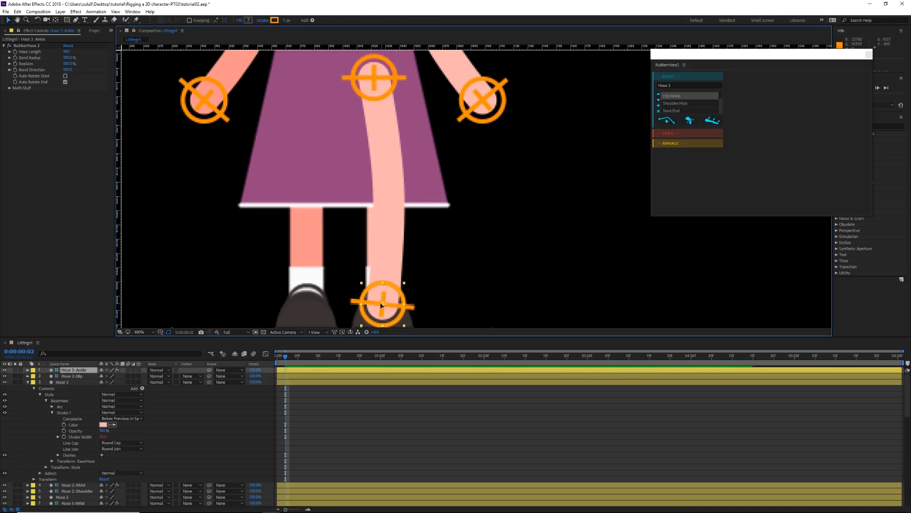
drag(381, 305, 380, 305)
click(306, 376)
drag(429, 181, 428, 194)
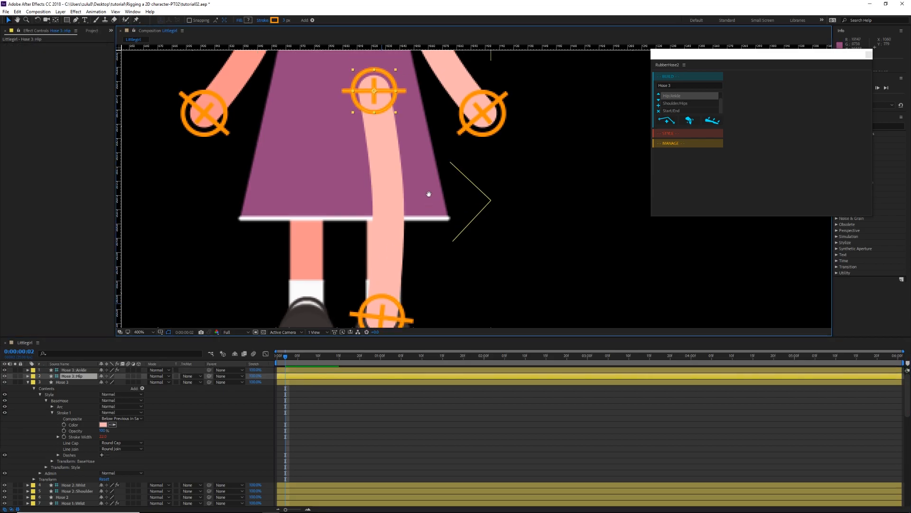
drag(372, 90, 364, 91)
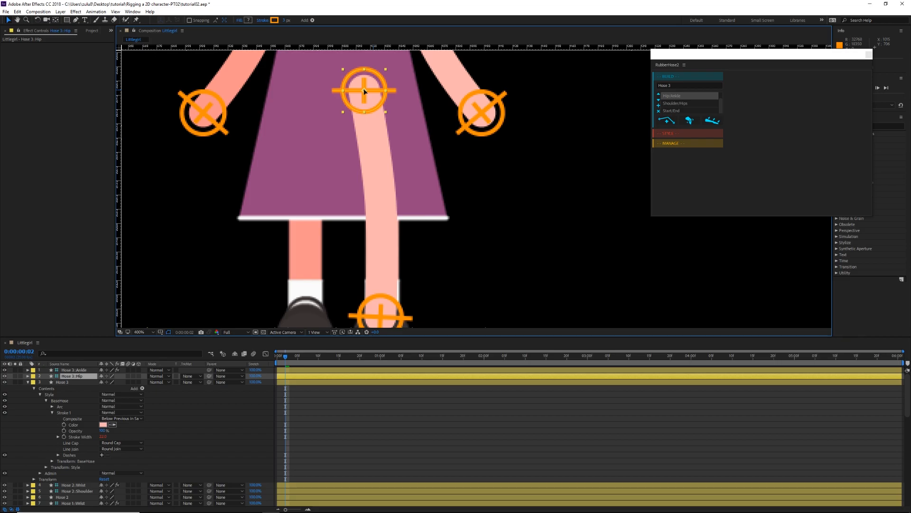
Step: Duplicate Hose 3's BaseHose group and recolor the duplicate's stroke by sampling white from the girl's sock
scroll(432, 162, down, 2)
scroll(406, 193, up, 2)
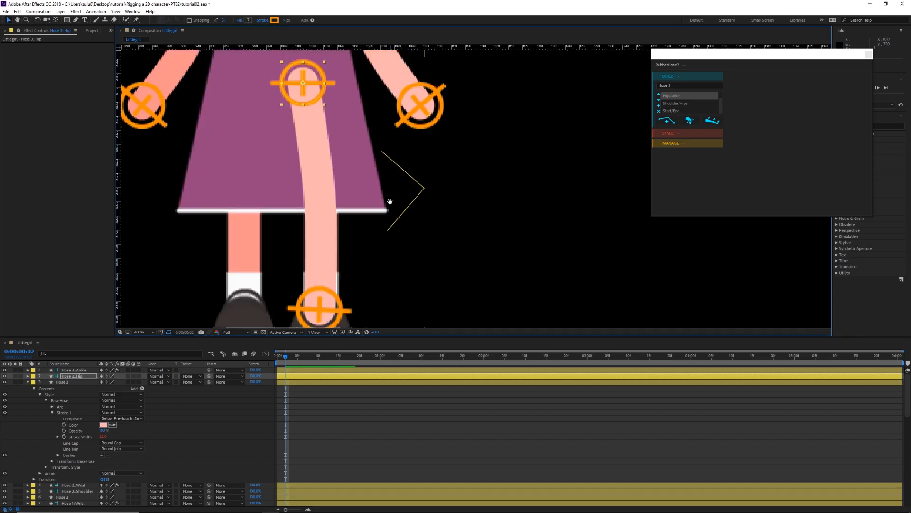
key(v)
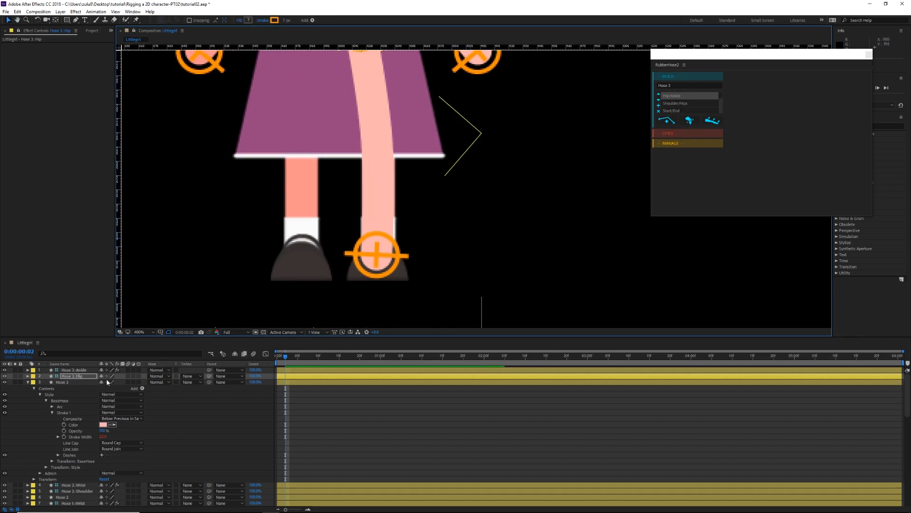
click(47, 400)
click(59, 401)
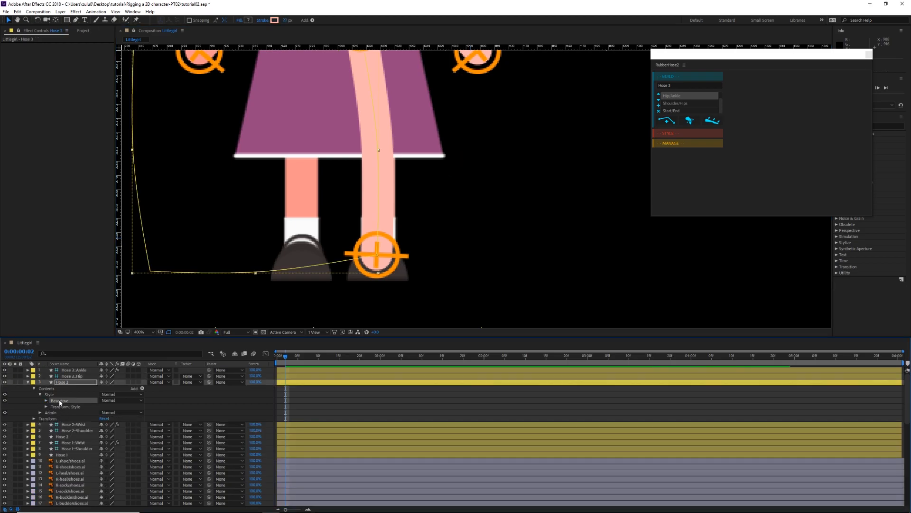
key(ctrl+d)
click(46, 400)
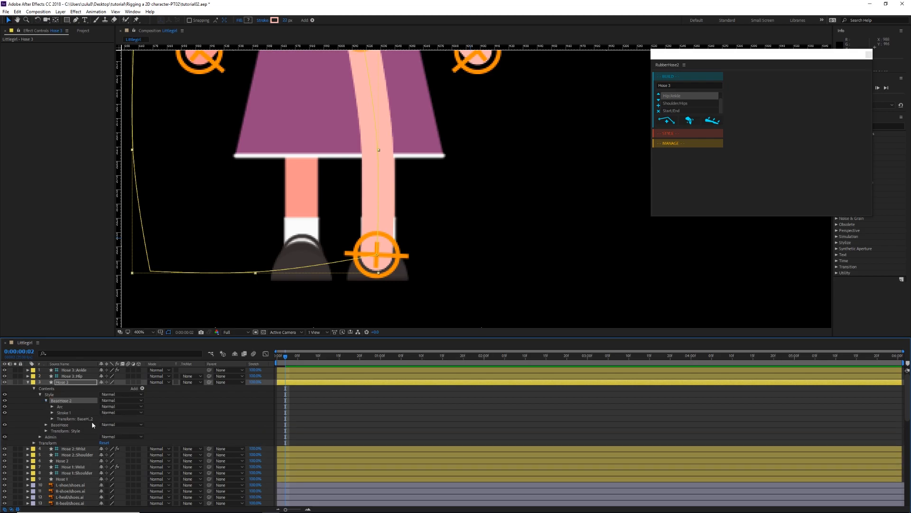
click(53, 413)
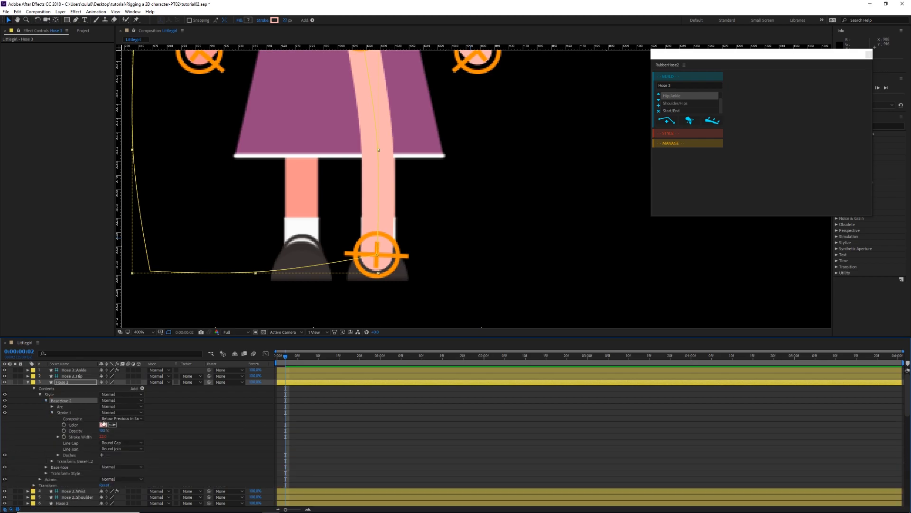
click(304, 231)
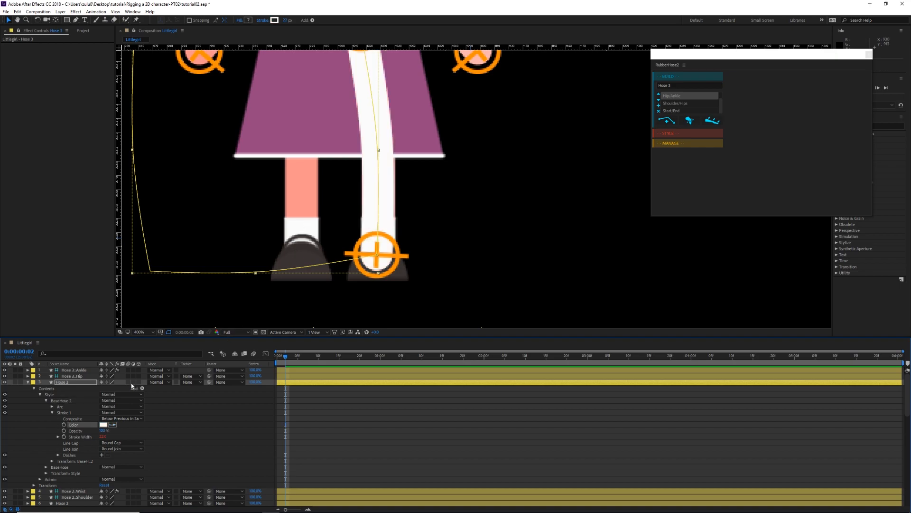
Step: Add Trim Paths to BaseHose 2 with its End at 16%, and set the white stroke's line cap to Butt Cap
click(142, 387)
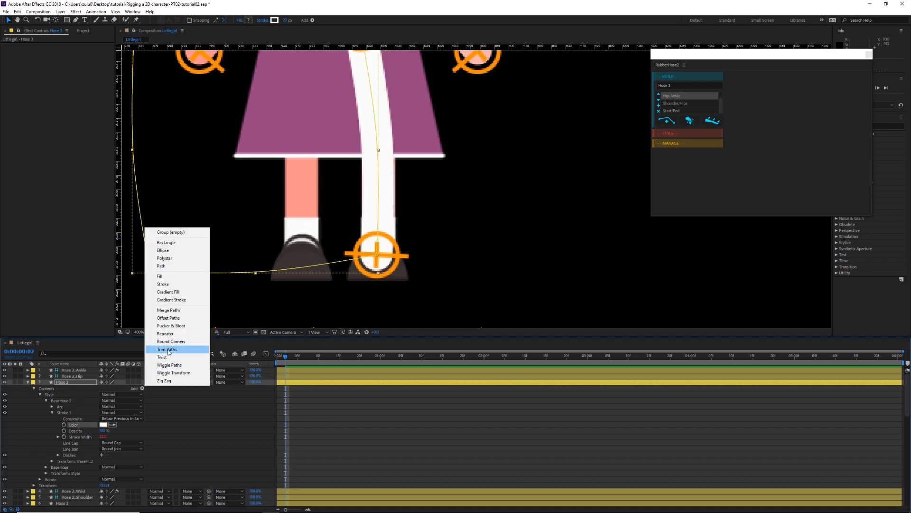
click(167, 349)
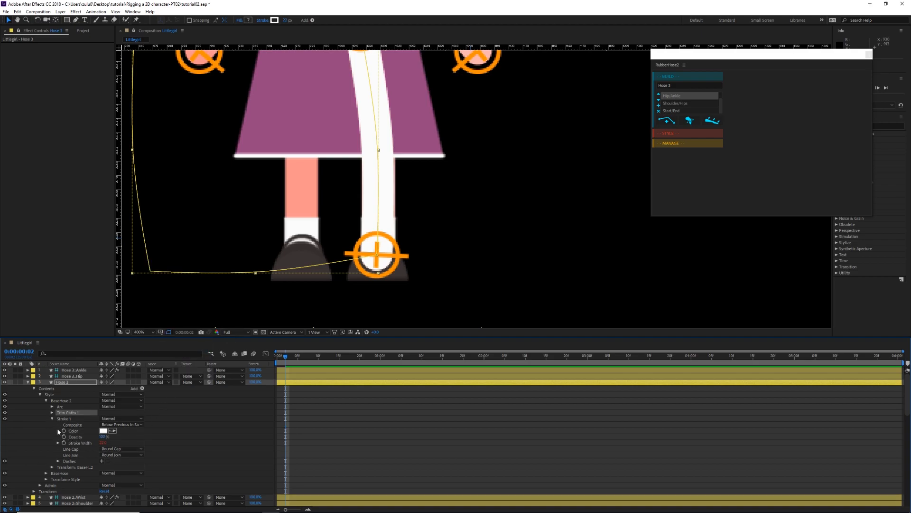
click(53, 412)
drag(102, 418, 257, 409)
key(ctrl+z)
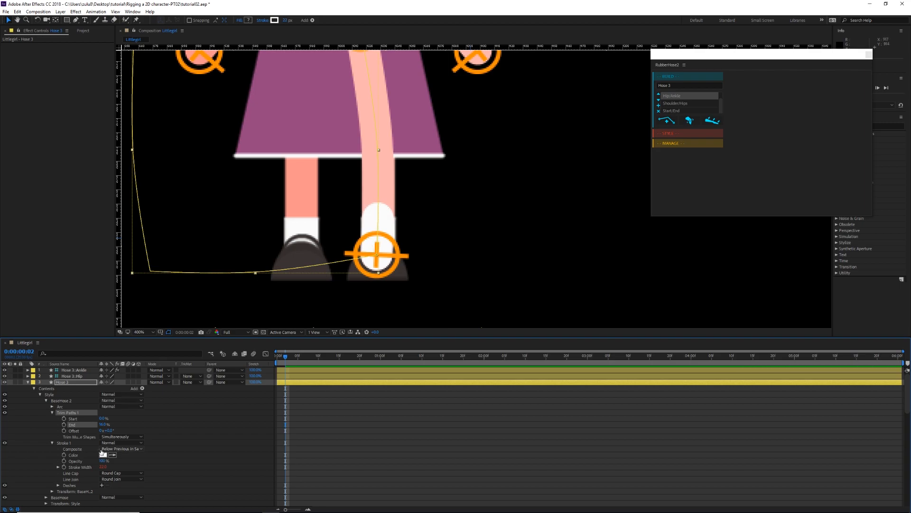
click(115, 474)
click(120, 480)
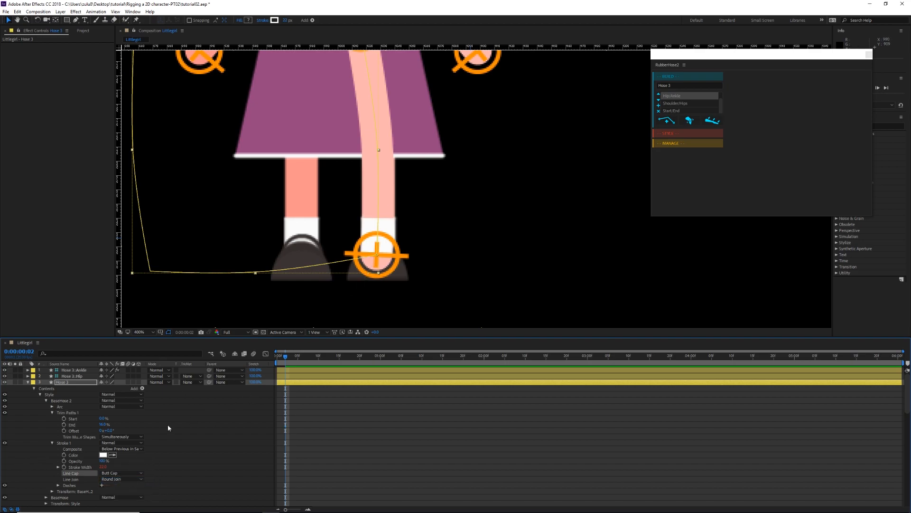
Step: Duplicate the trimmed white BaseHose 2 group within Hose 3
click(62, 402)
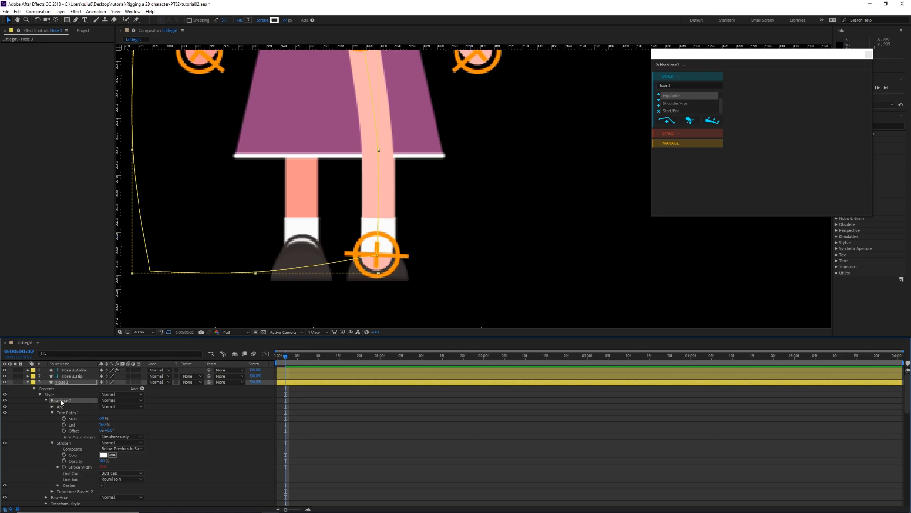
click(46, 401)
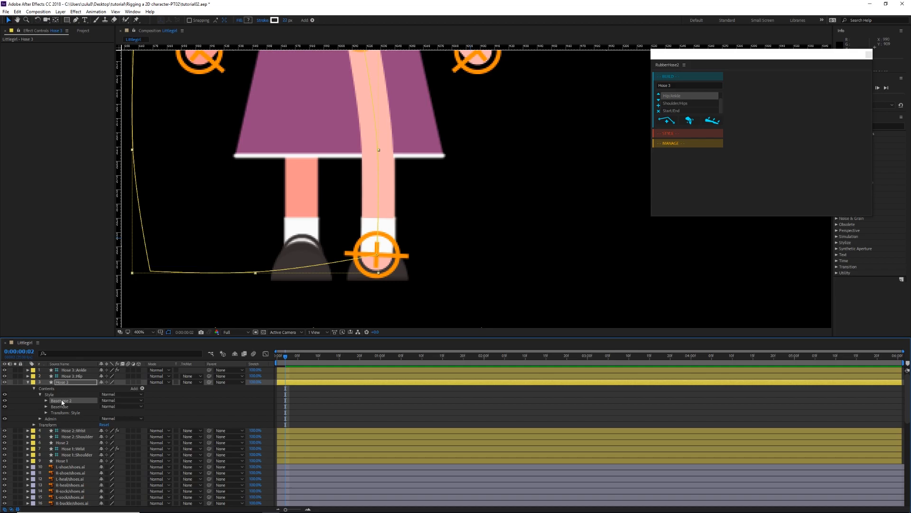
key(ctrl+d)
click(46, 400)
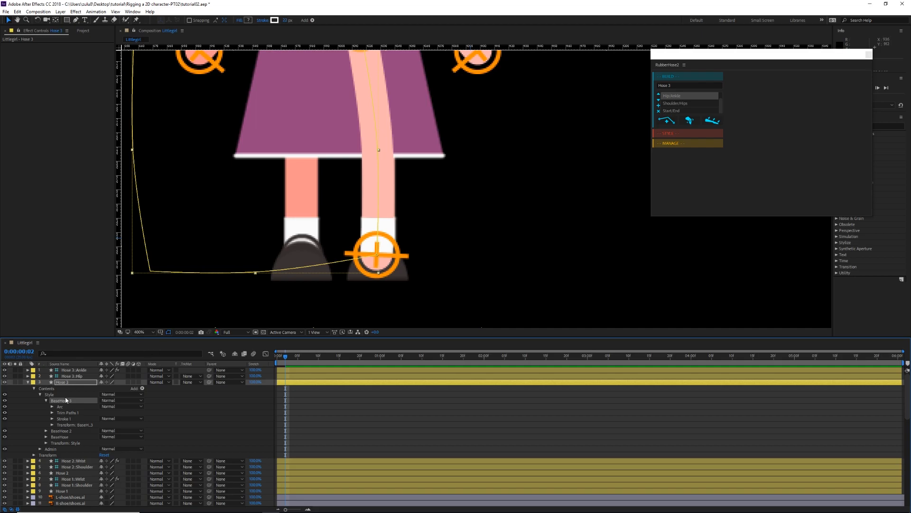
Step: Set BaseHose 3's line cap to Round Cap and reduce its Trim Paths End to 4%
click(52, 413)
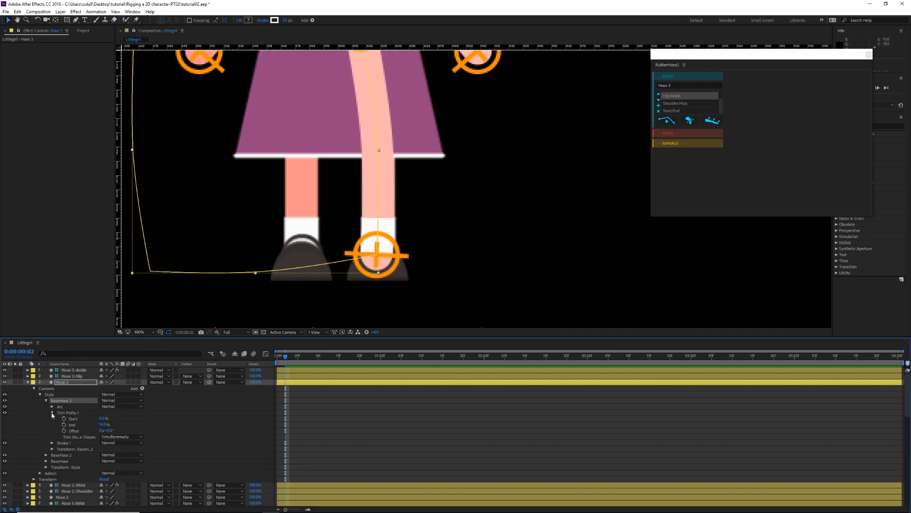
click(52, 442)
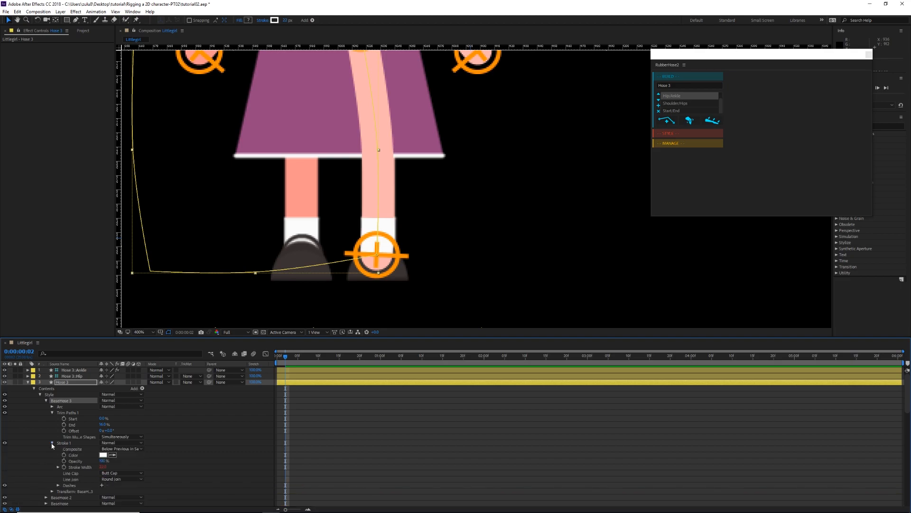
click(117, 472)
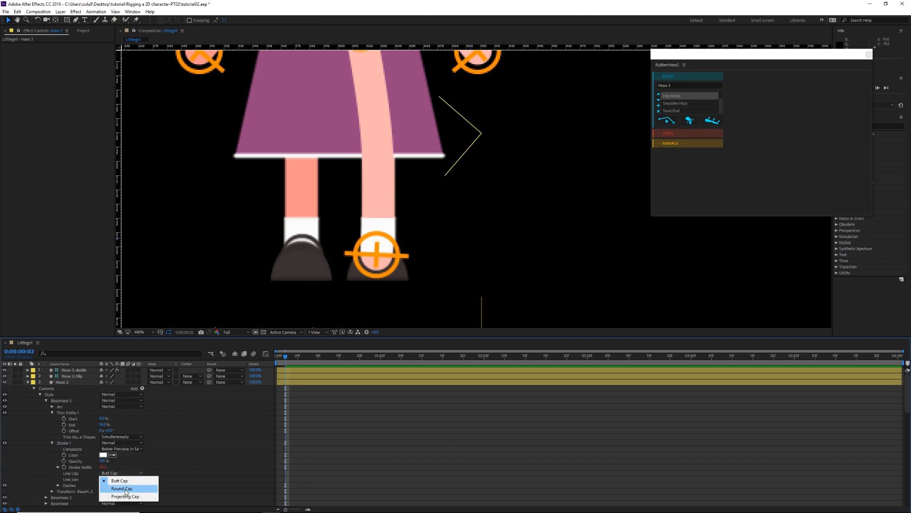
click(125, 487)
click(67, 413)
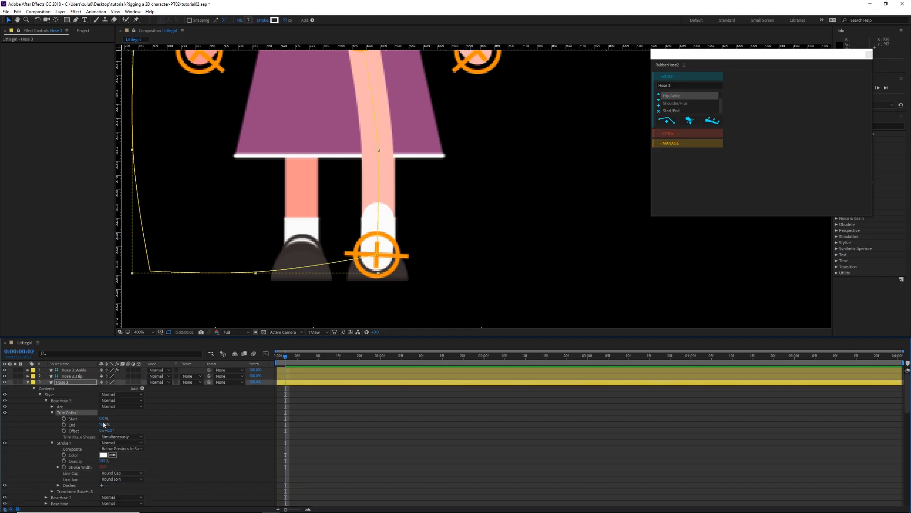
drag(103, 425, 71, 426)
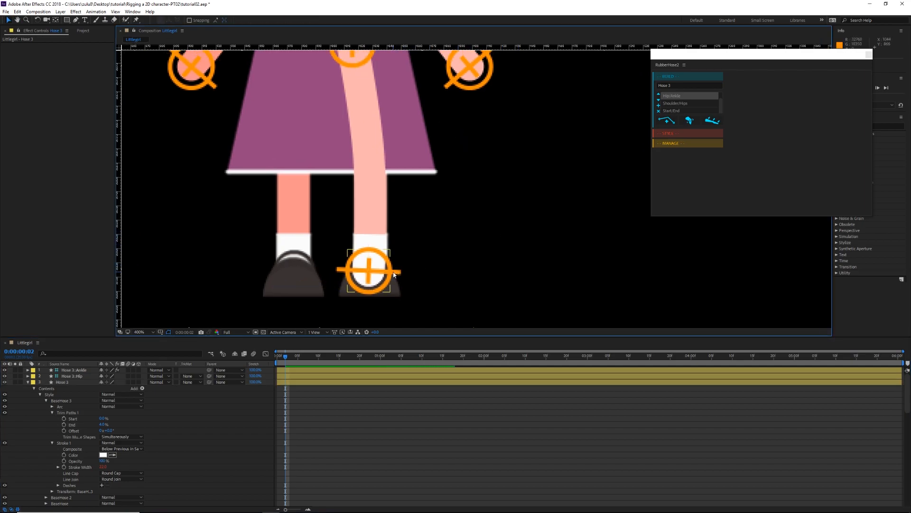
Step: Test the leg's bend with its white sock by moving the Hose 3 ankle controller, and undo the move
click(393, 273)
drag(394, 273, 467, 226)
key(ctrl+z)
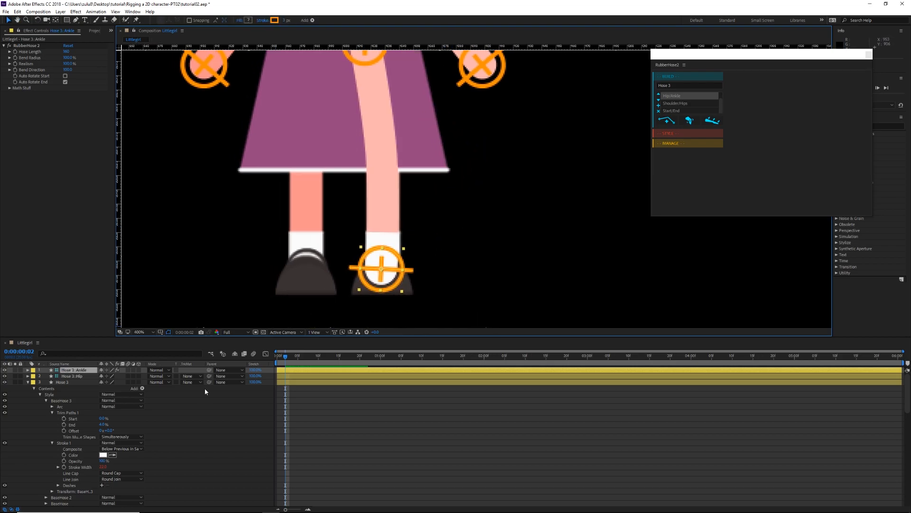
click(147, 429)
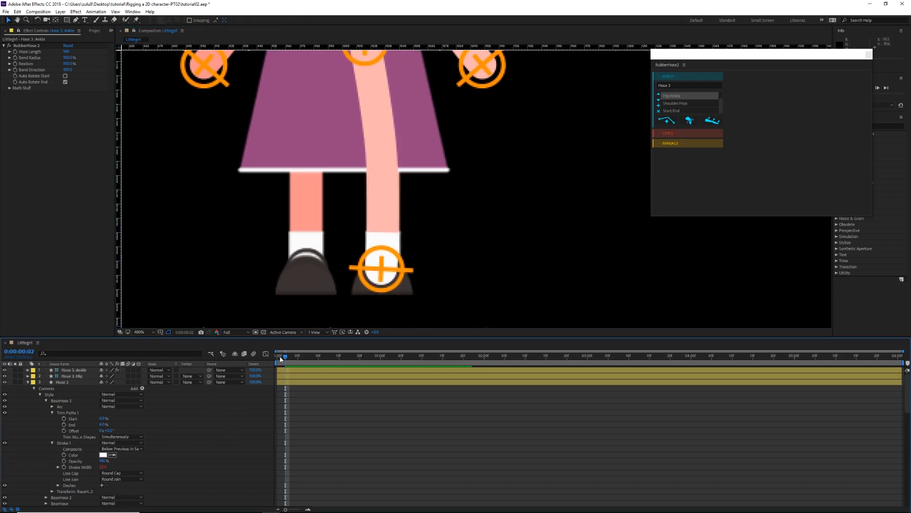
click(381, 269)
mouse_move(366, 248)
mouse_down()
mouse_move(353, 270)
mouse_move(362, 246)
mouse_up()
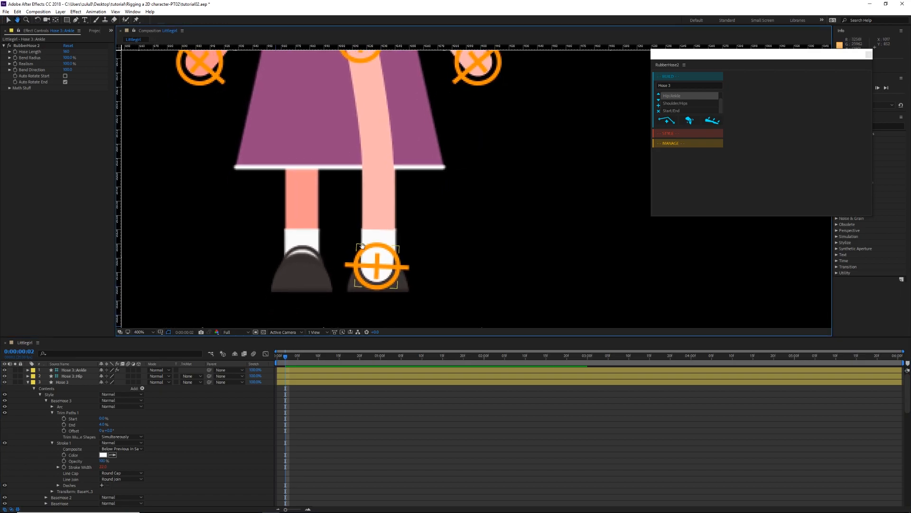
drag(396, 100, 383, 281)
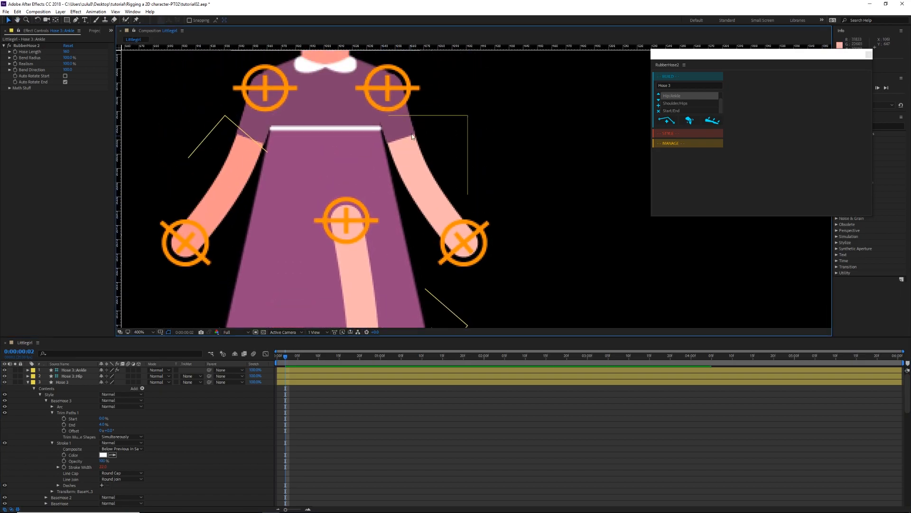
scroll(385, 216, down, 8)
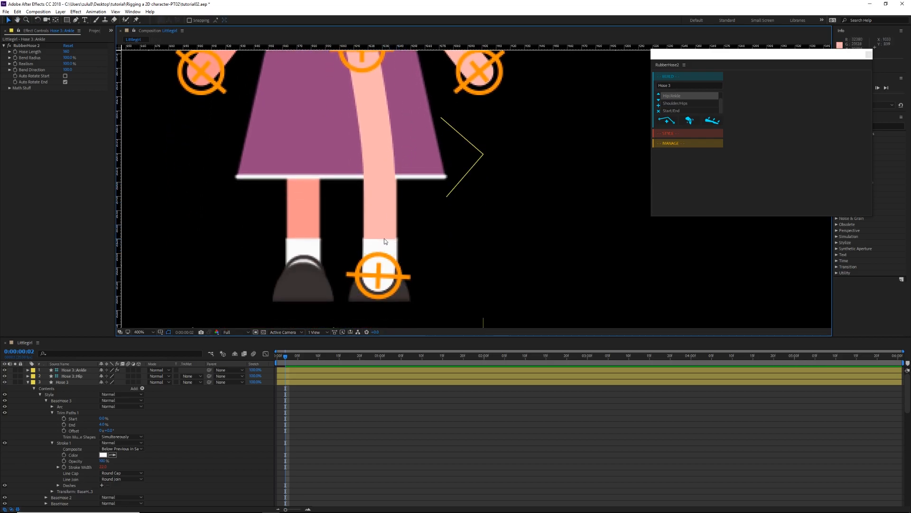
drag(436, 244, 436, 234)
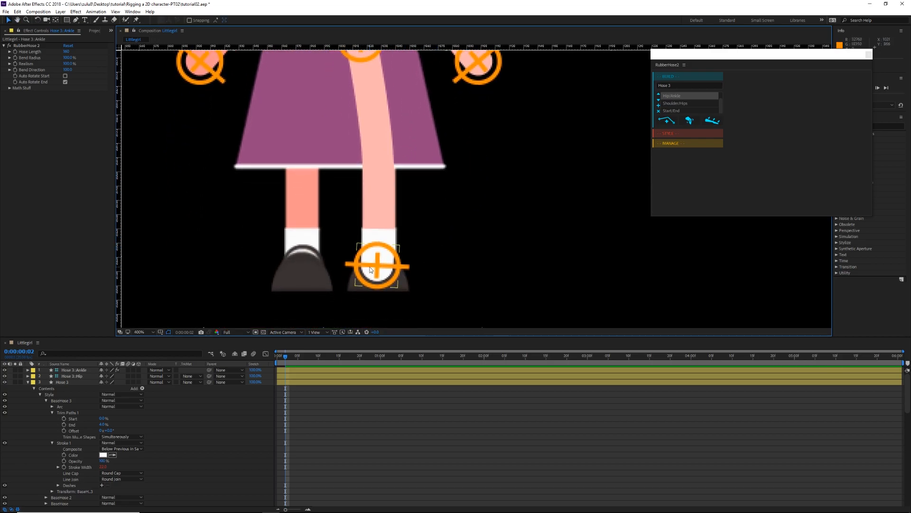
Step: Set the stroke width of Hose 3's BaseHose 3 group to 23
scroll(95, 471, down, 2)
scroll(68, 481, down, 2)
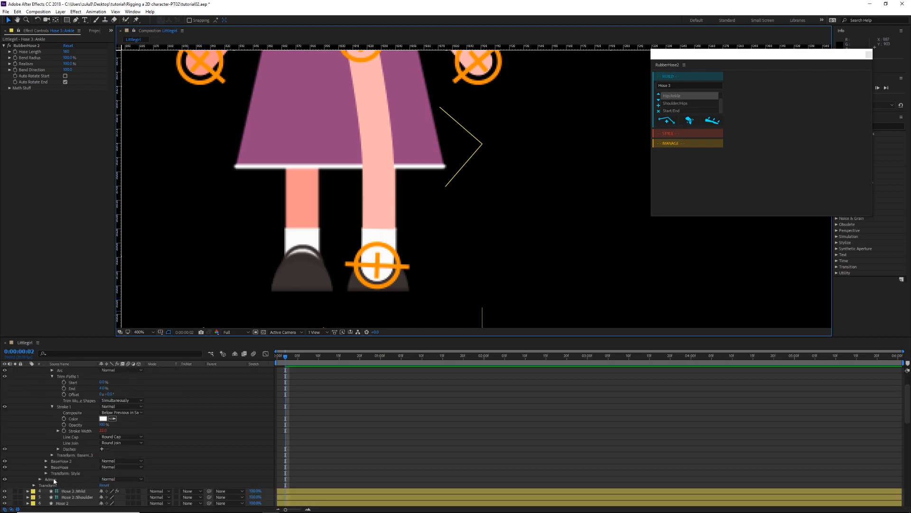
click(45, 467)
scroll(46, 470, down, 2)
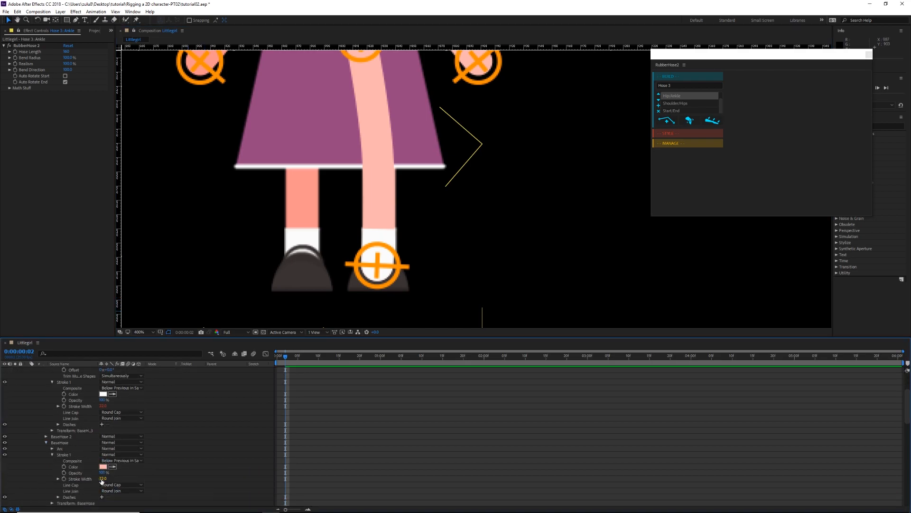
click(103, 405)
text(23)
key(Return)
scroll(152, 438, up, 2)
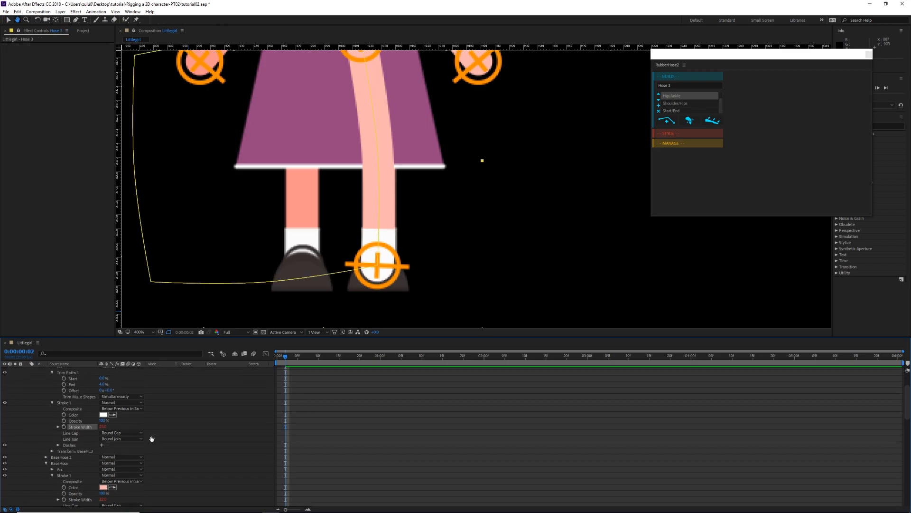
Step: Set the stroke width of the BaseHose 2 sock group to 23 as well
scroll(145, 438, up, 2)
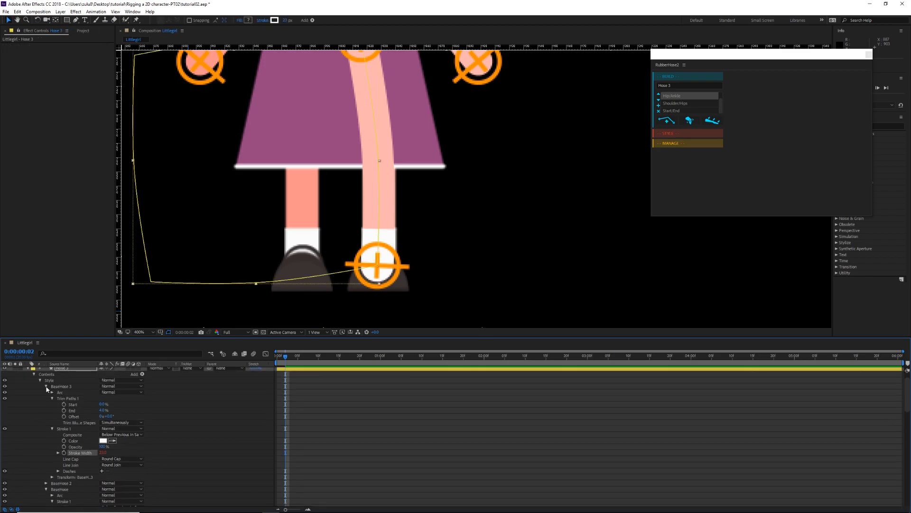
scroll(67, 483, down, 5)
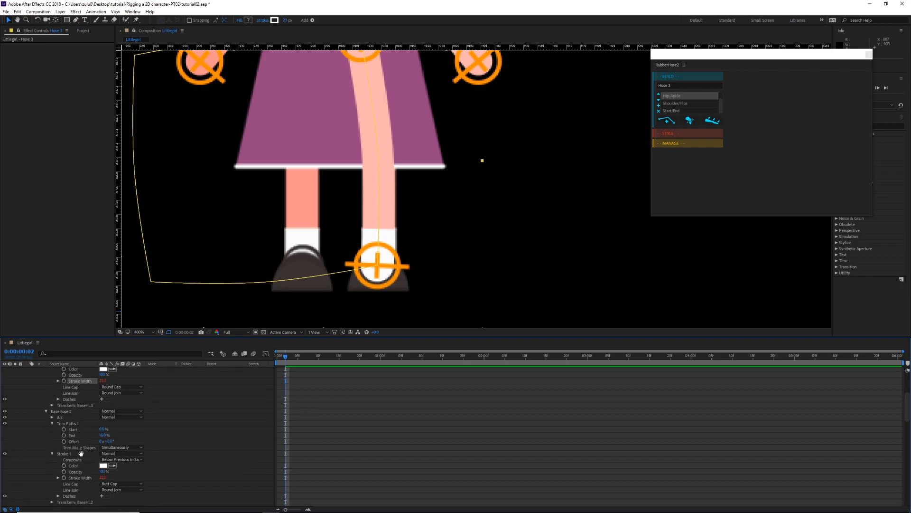
click(103, 450)
text(23)
key(Return)
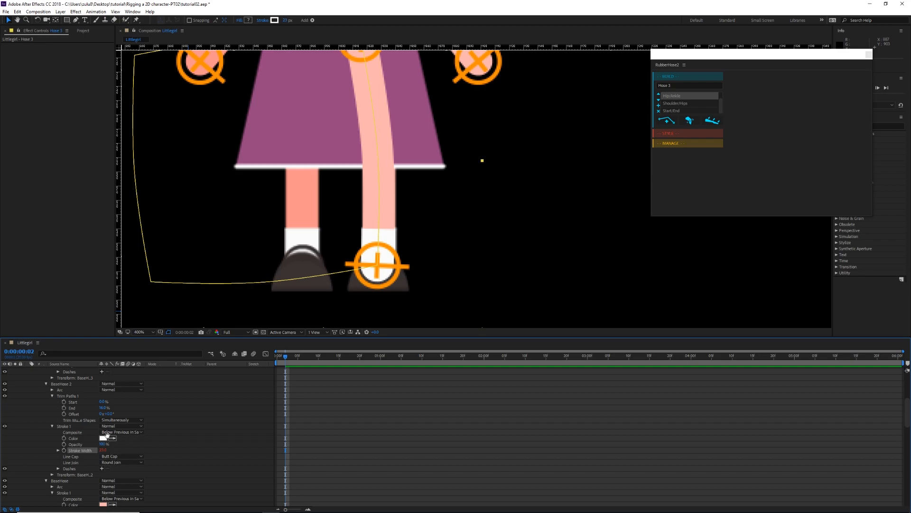
Step: Collapse the BaseHose 2, BaseHose 3 and BaseHose groups inside Hose 3
scroll(50, 403, up, 1)
click(47, 402)
drag(87, 409, 108, 439)
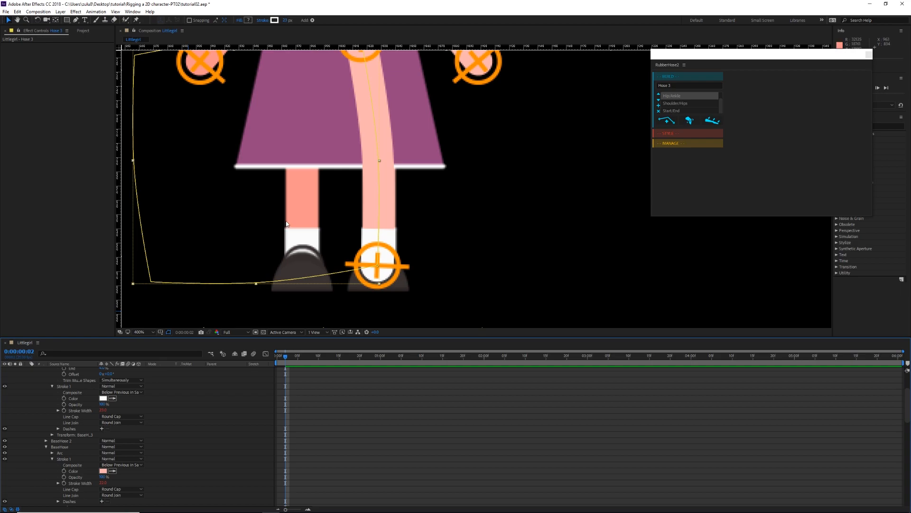
drag(341, 205, 337, 213)
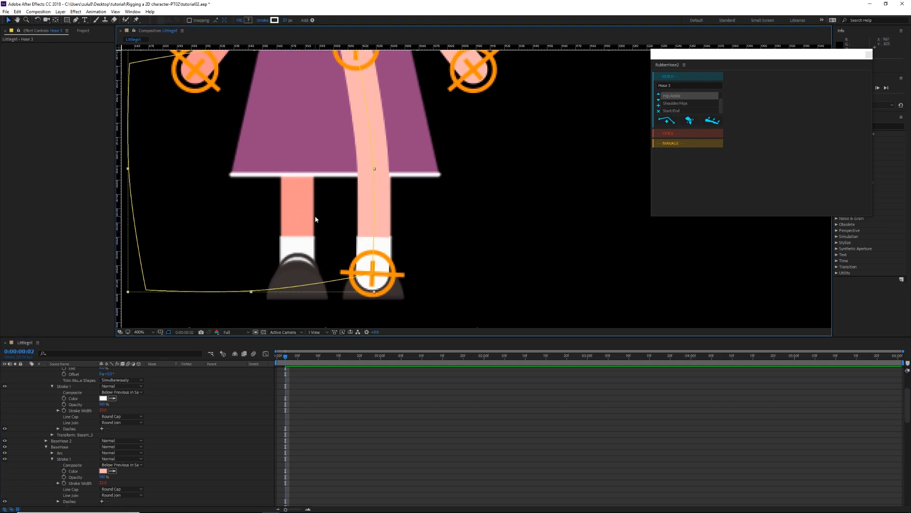
drag(316, 218, 316, 227)
scroll(73, 412, up, 4)
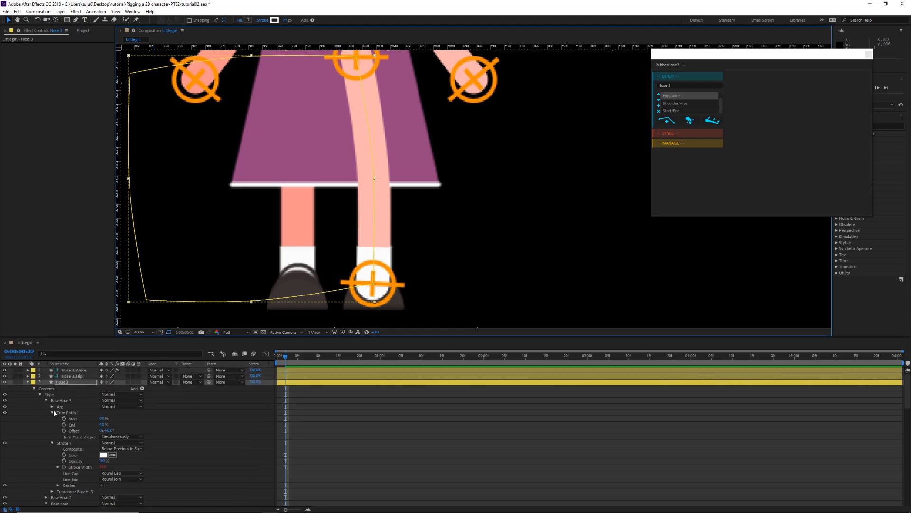
click(46, 401)
click(46, 412)
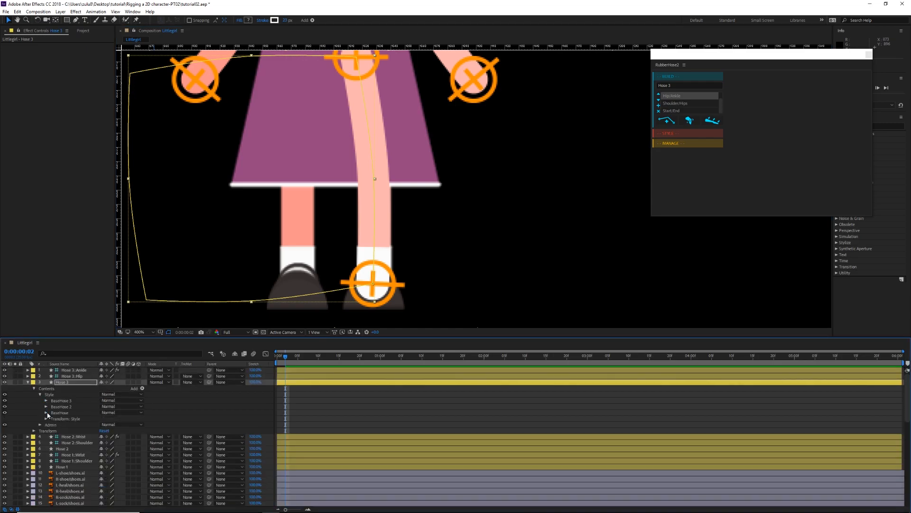
scroll(401, 248, down, 2)
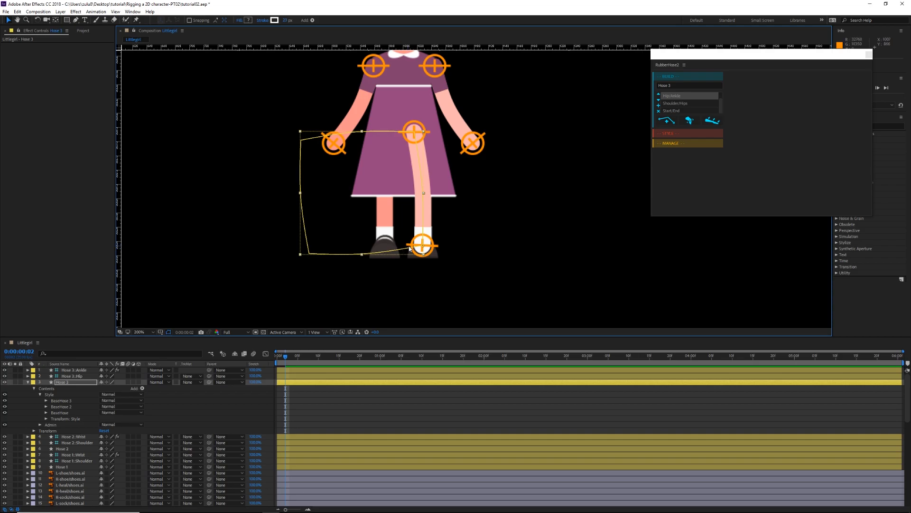
Step: Duplicate the Hose 3 leg group, with its ankle controller, hip controller and hose layer selected, using RubberHose 2
click(74, 371)
shift+click(74, 376)
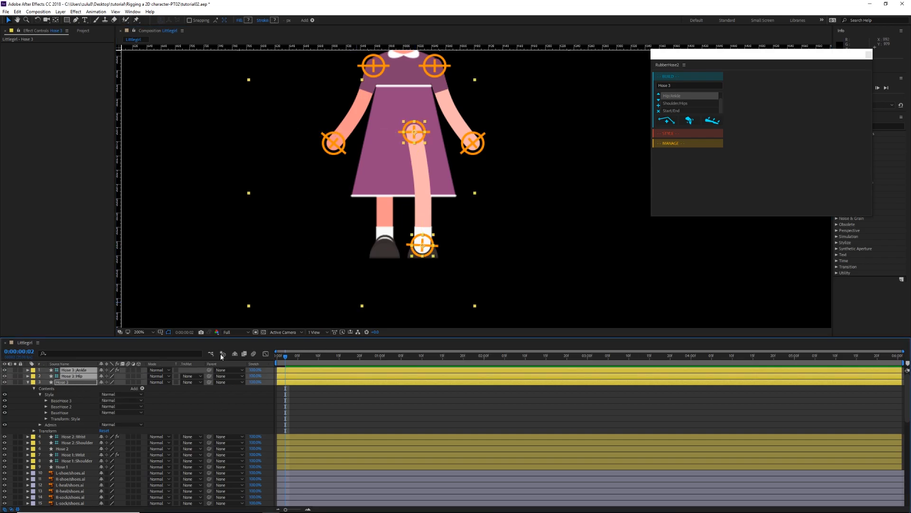
drag(428, 230, 397, 257)
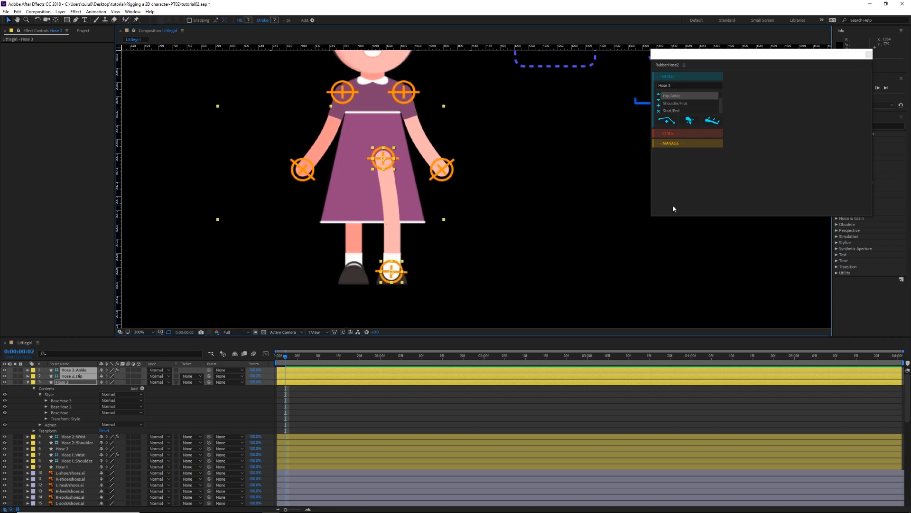
click(670, 143)
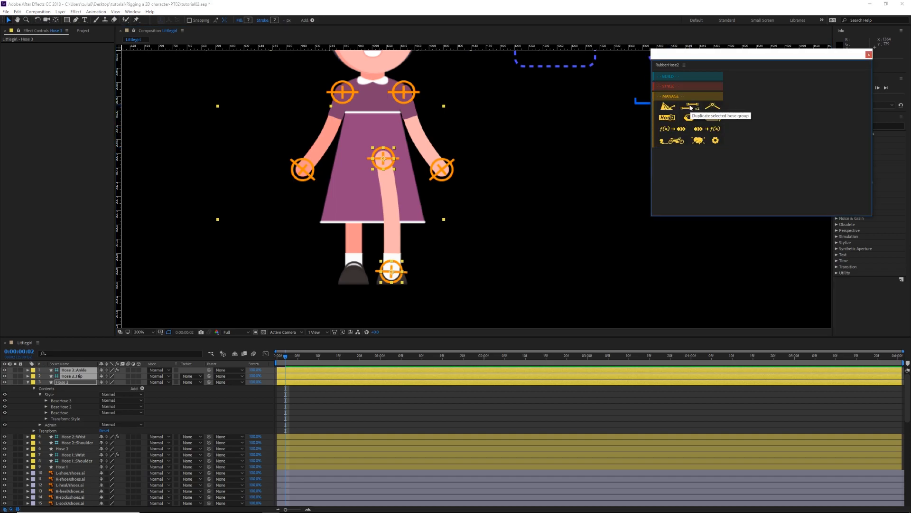
click(691, 108)
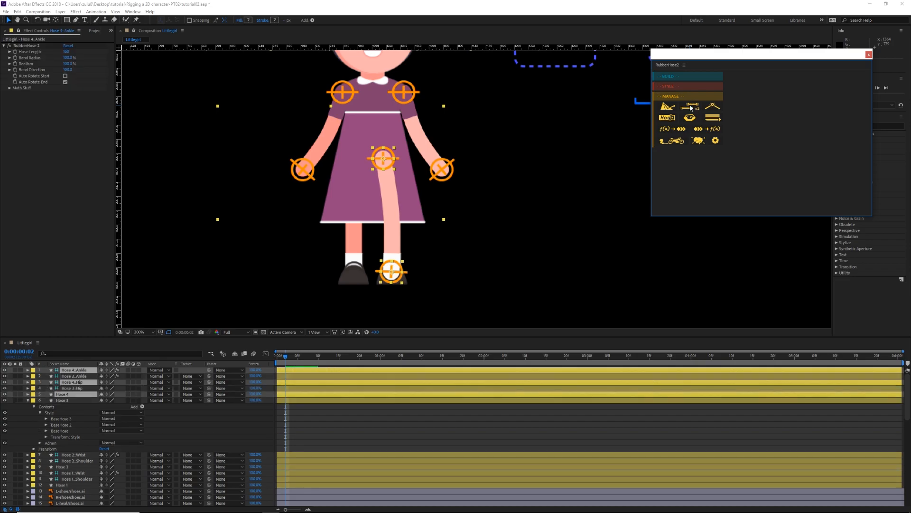
Step: Reorder the layers so Hose 4's ankle, hip and hose layers sit together above the Hose 3 layers
drag(70, 395, 72, 374)
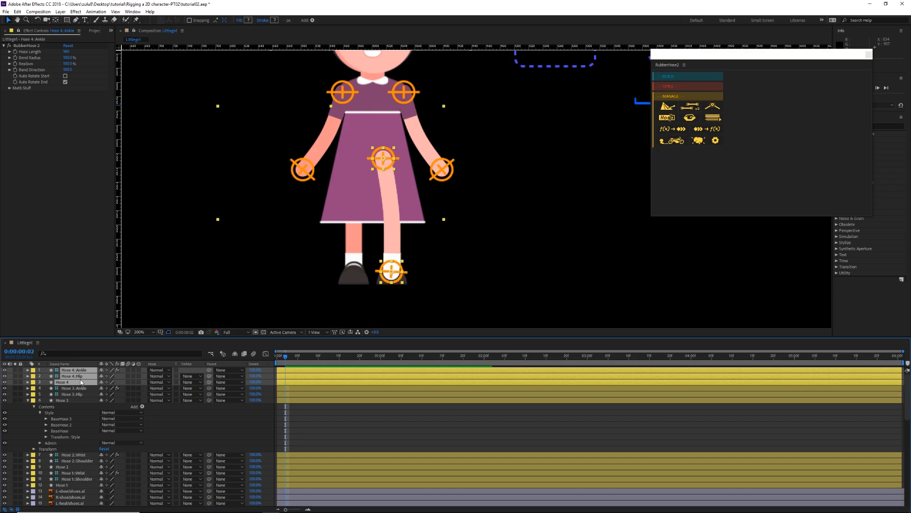
click(77, 394)
click(79, 382)
Step: Place Hose 4's ankle controller on the girl's other foot and its hip controller beside Hose 3's hip
click(80, 370)
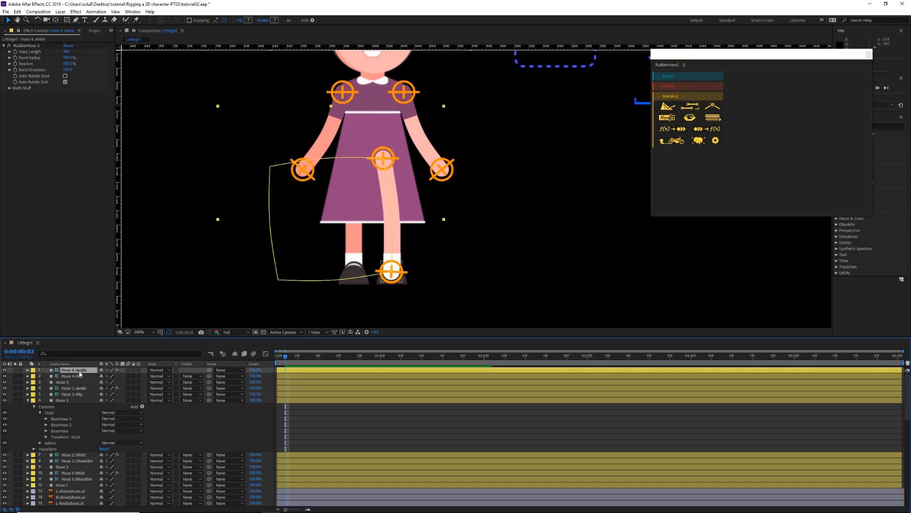
drag(392, 276, 355, 277)
click(81, 375)
drag(383, 159, 363, 166)
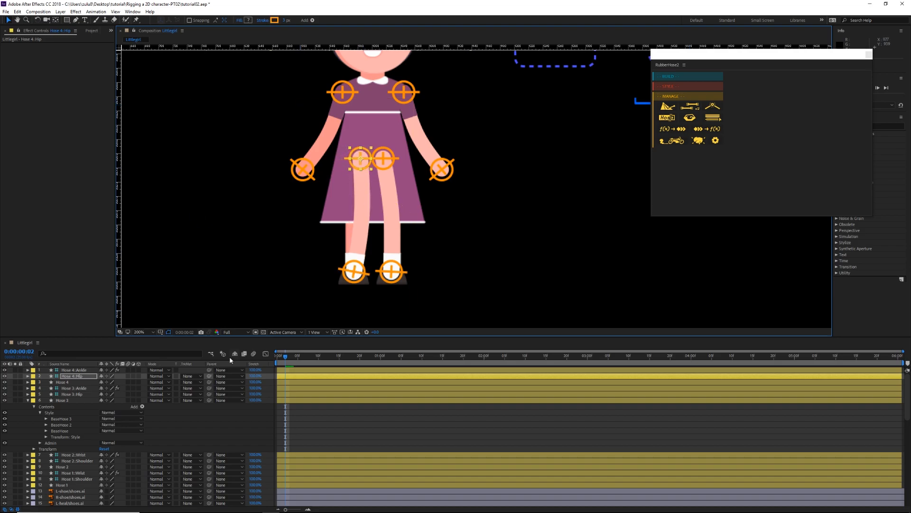
Step: Set the Bend Direction of Hose 4's ankle controller to -100
click(76, 370)
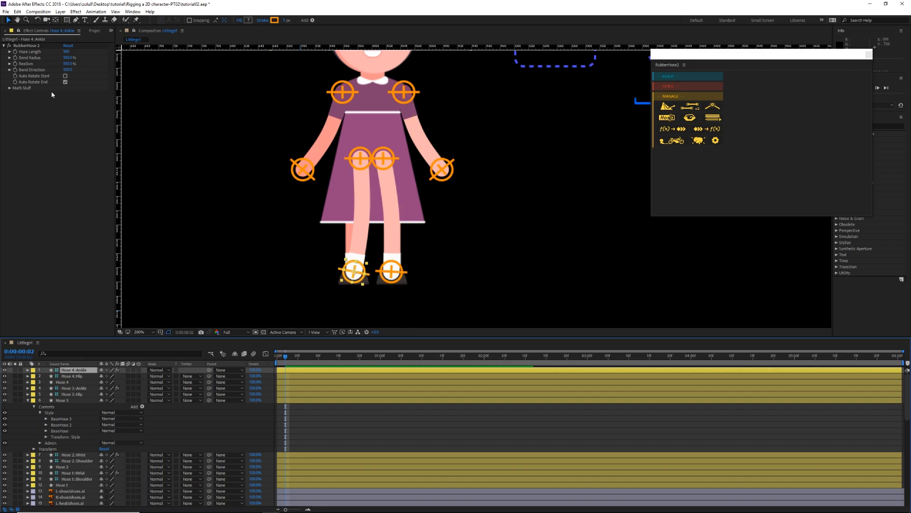
click(68, 70)
text(-100)
key(Return)
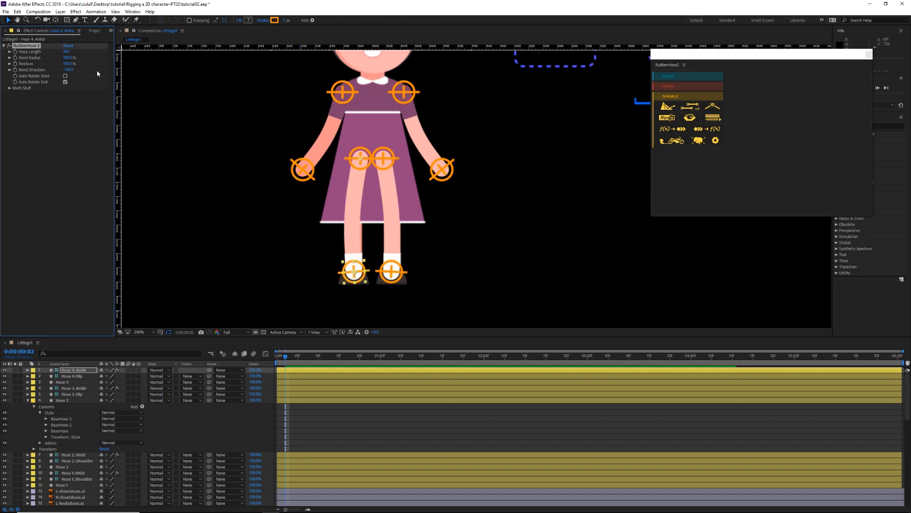
Step: Fine-tune the position of Hose 4's ankle controller over its shoe
click(360, 158)
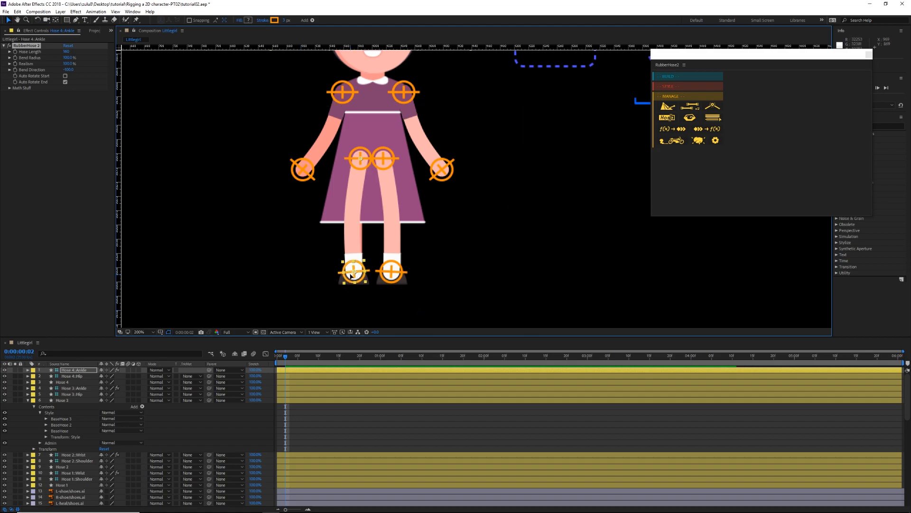
click(466, 260)
click(307, 375)
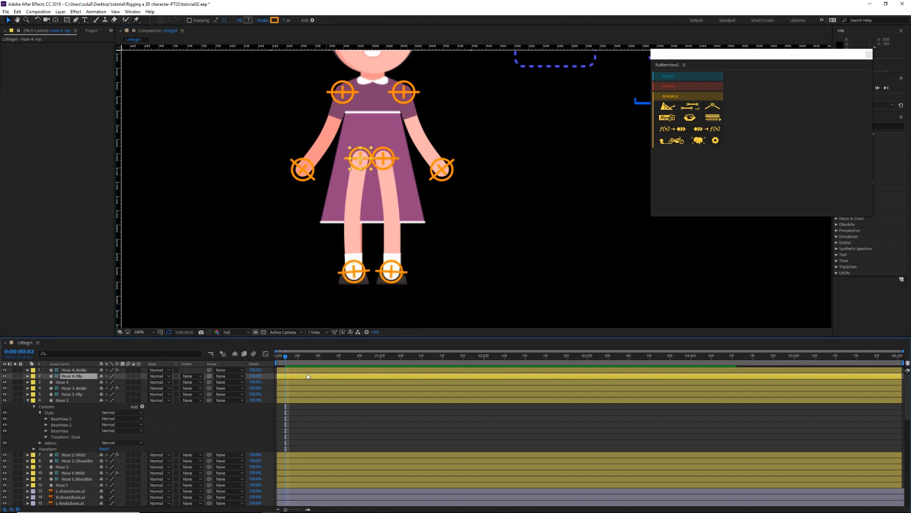
click(366, 278)
drag(354, 274, 356, 274)
Step: Set the Bend Direction of Hose 4's ankle controller to -40
drag(69, 70, 63, 70)
click(69, 70)
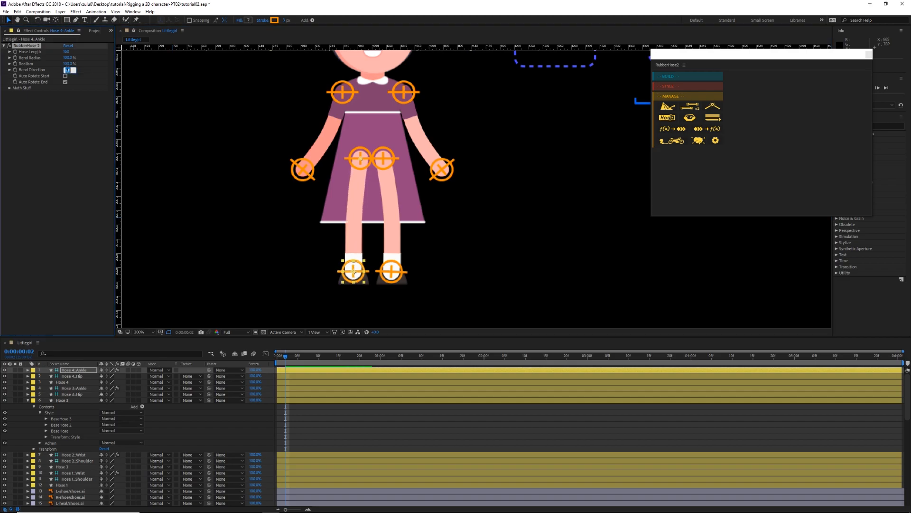
text(-40)
key(Return)
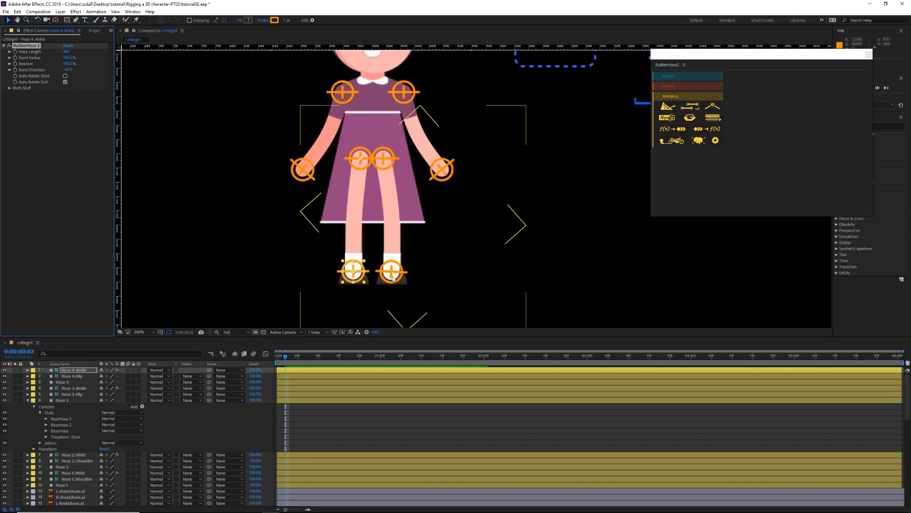
Step: Set the Bend Direction of Hose 3's ankle controller to 40
click(302, 394)
click(302, 388)
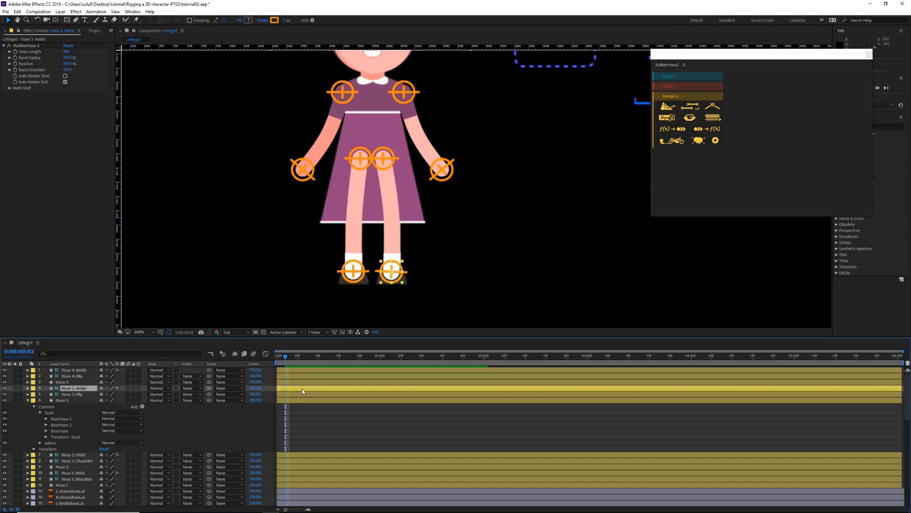
click(69, 70)
text(40)
key(Return)
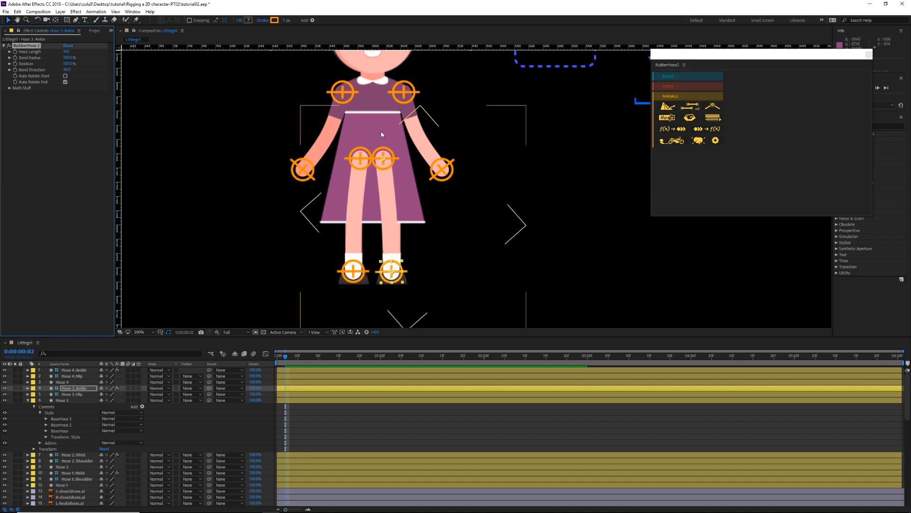
Step: Nudge Hose 3's hip controller slightly outward, away from Hose 4's hip
click(294, 393)
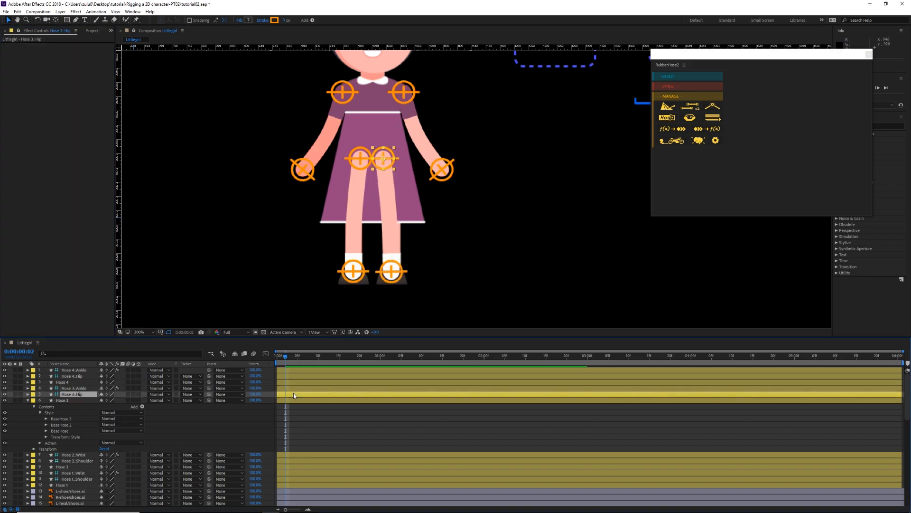
click(389, 156)
drag(391, 158, 394, 159)
key(space)
click(214, 233)
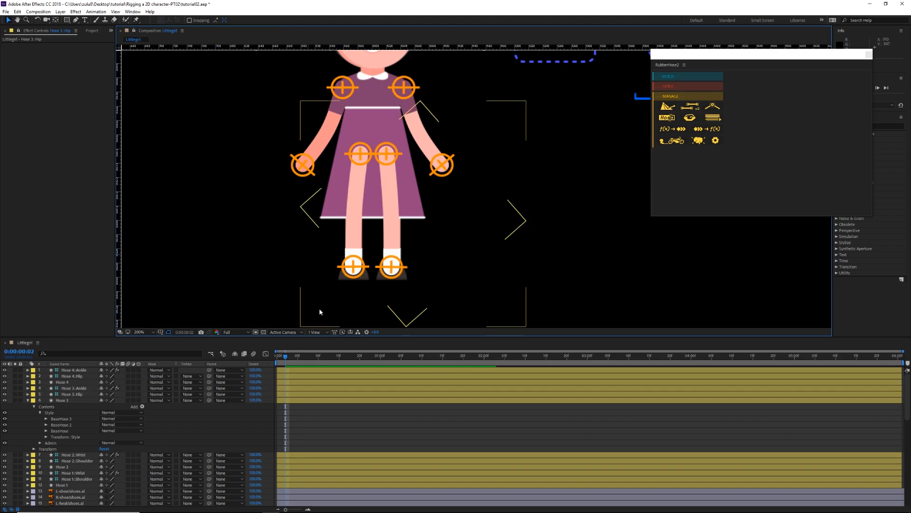
Step: Collapse the Hose 3 layer and expand Hose 4's contents to reveal its Style groups
click(75, 370)
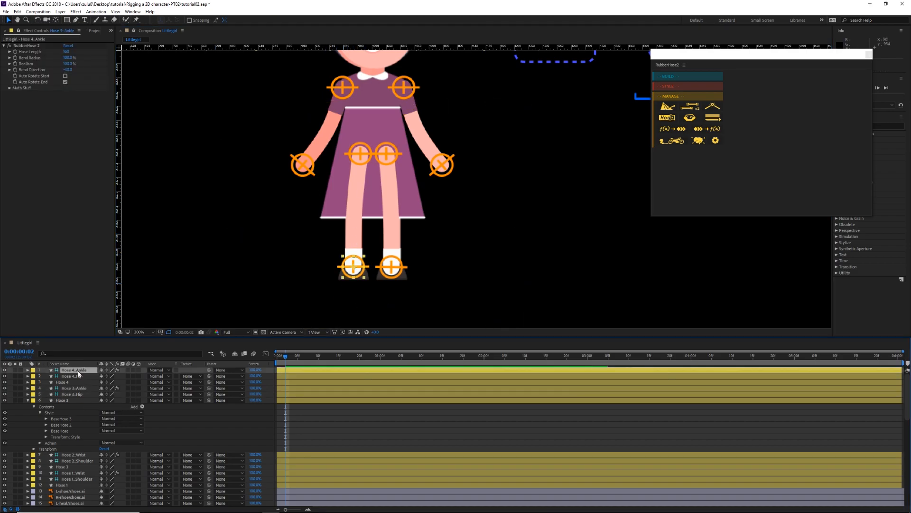
click(67, 382)
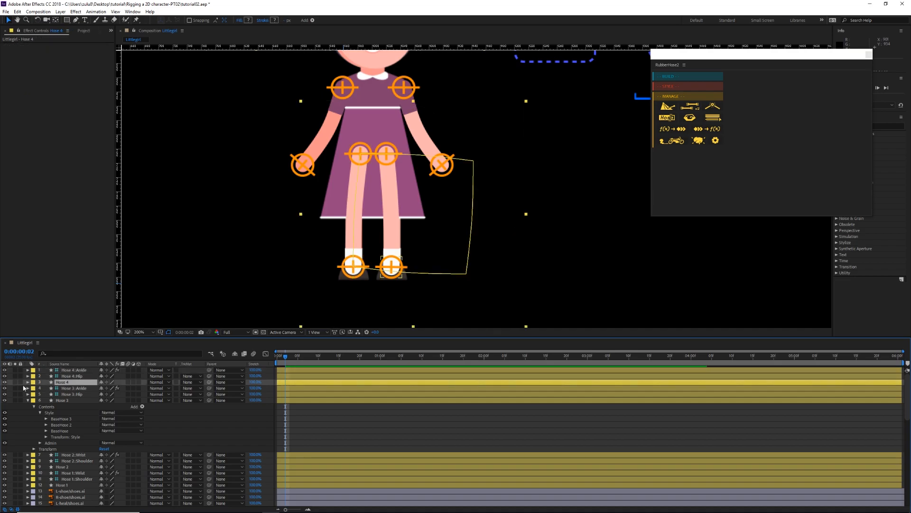
click(28, 382)
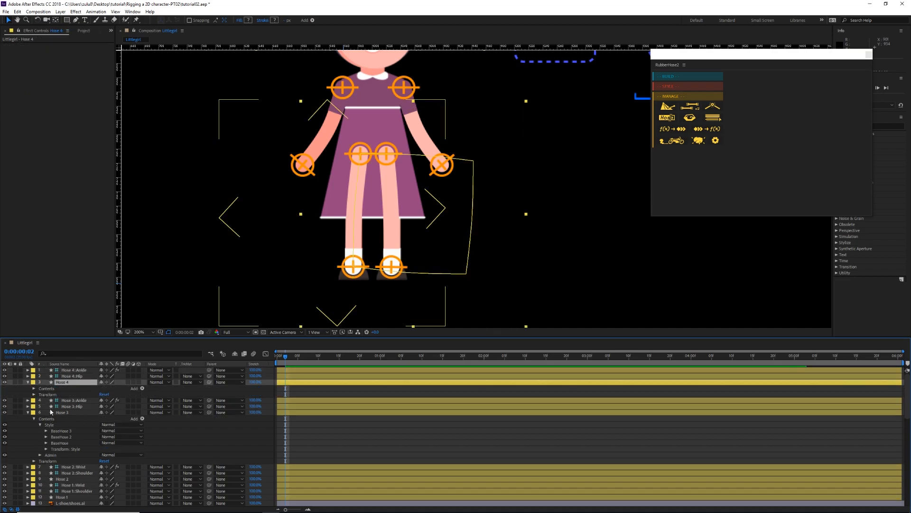
click(28, 412)
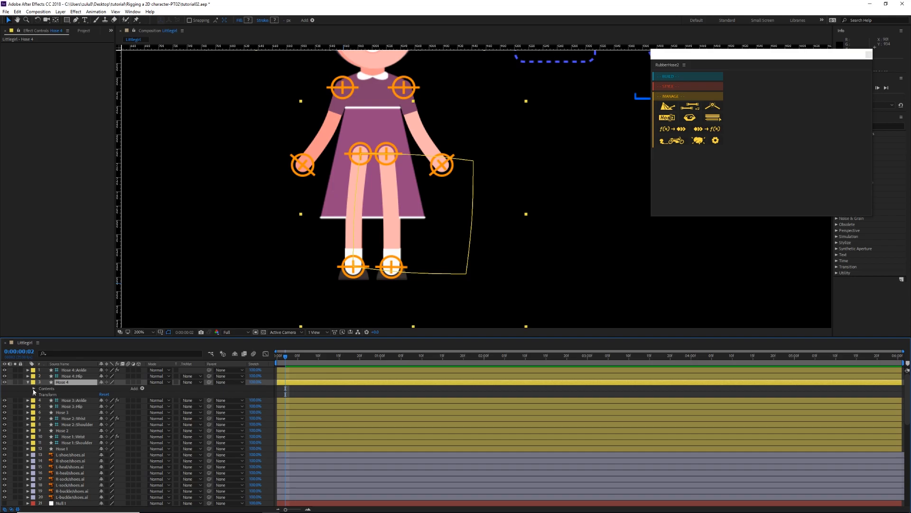
click(34, 389)
click(40, 394)
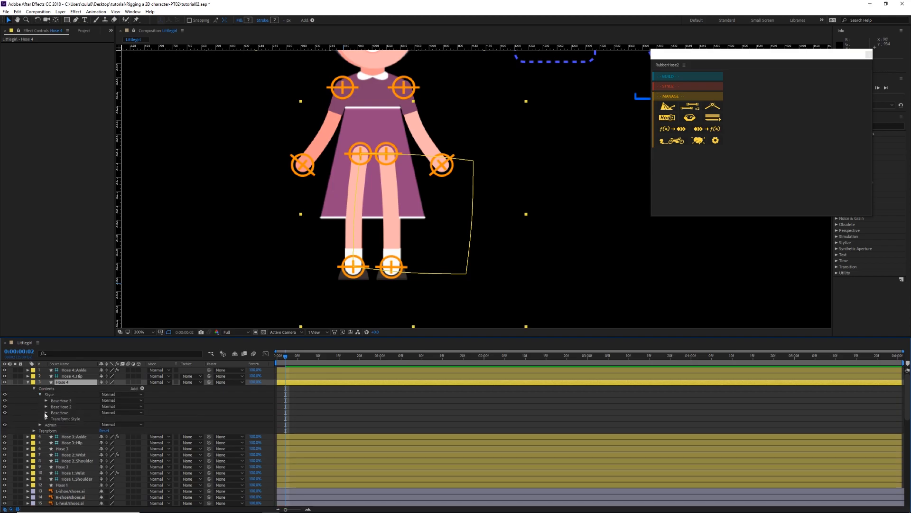
Step: Match the stroke color of Hose 4's BaseHose group to the darker-skinned arm by sampling it, and collapse the Hose 4 layer
click(61, 413)
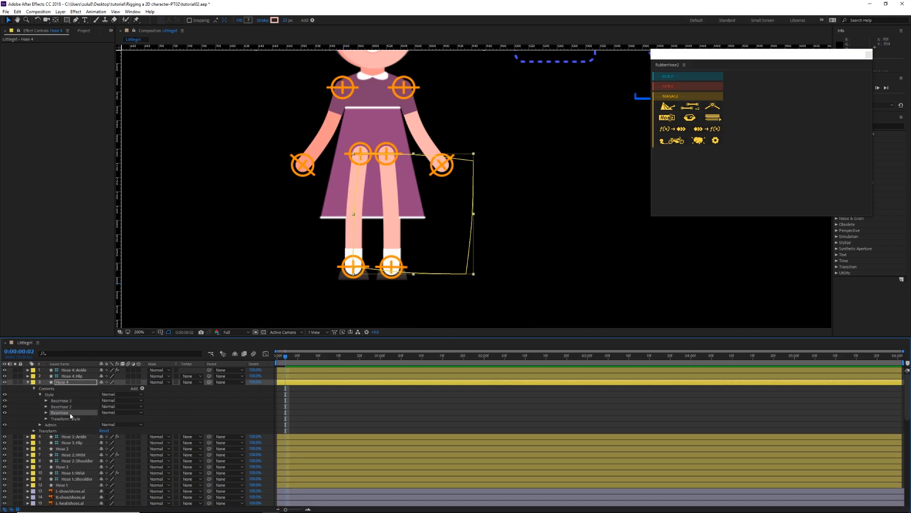
click(46, 412)
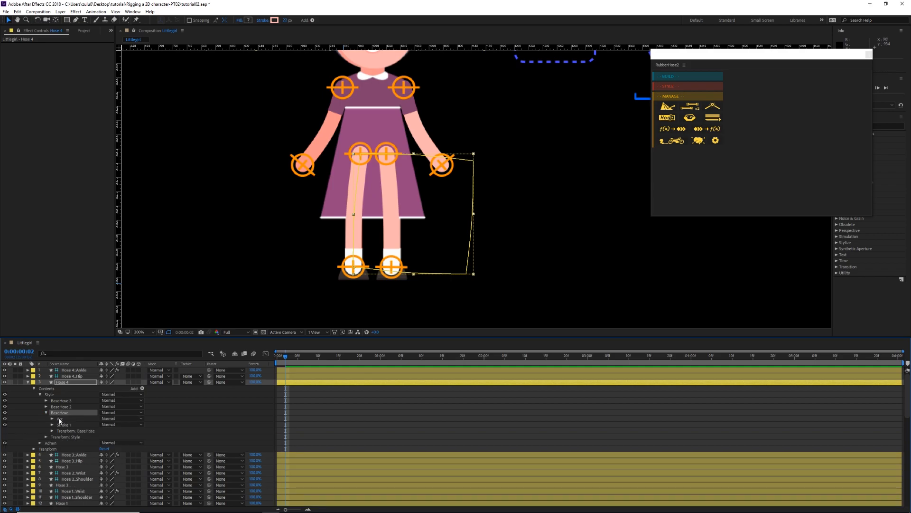
click(52, 425)
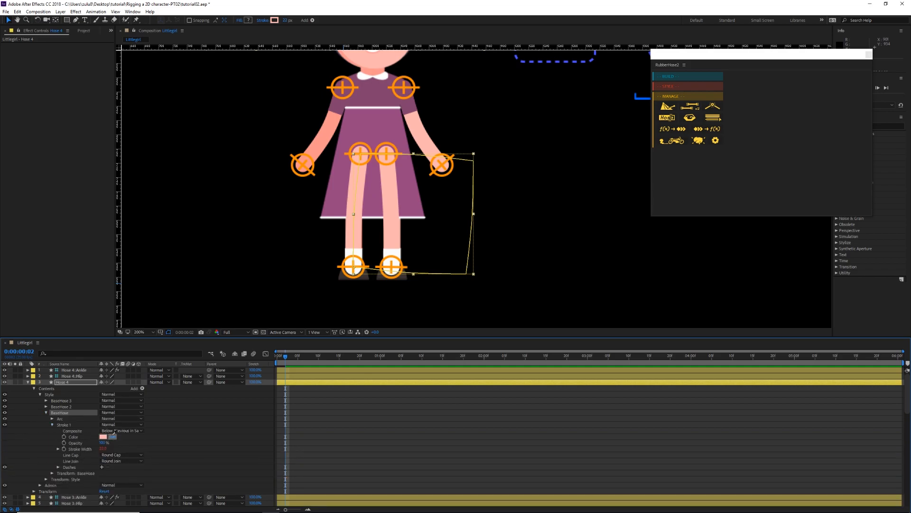
click(323, 140)
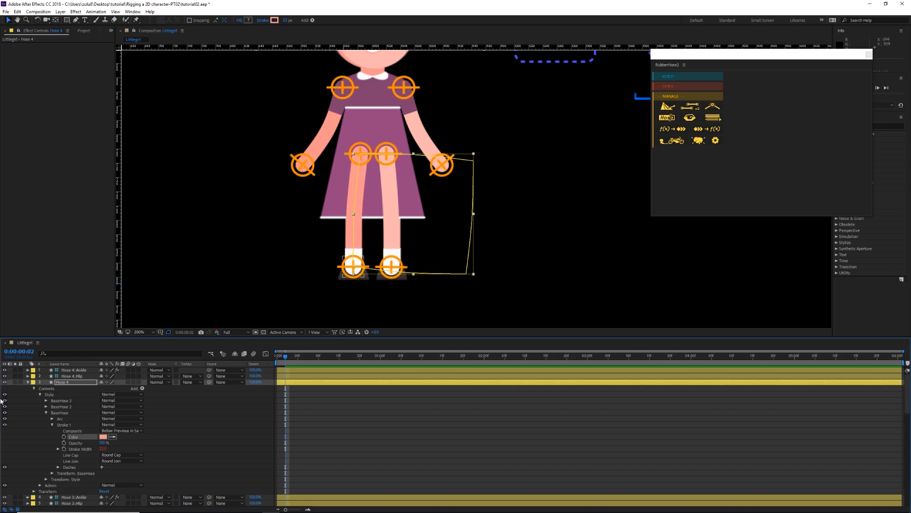
click(27, 382)
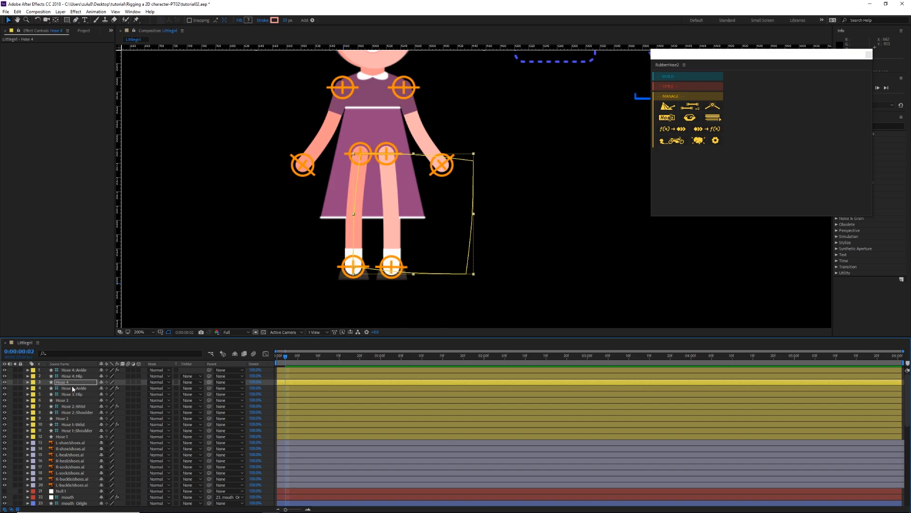
Step: Move all Hose 4 and Hose 3 layers below the original legs layer so the leg hoses sit behind the dress
click(74, 400)
click(78, 371)
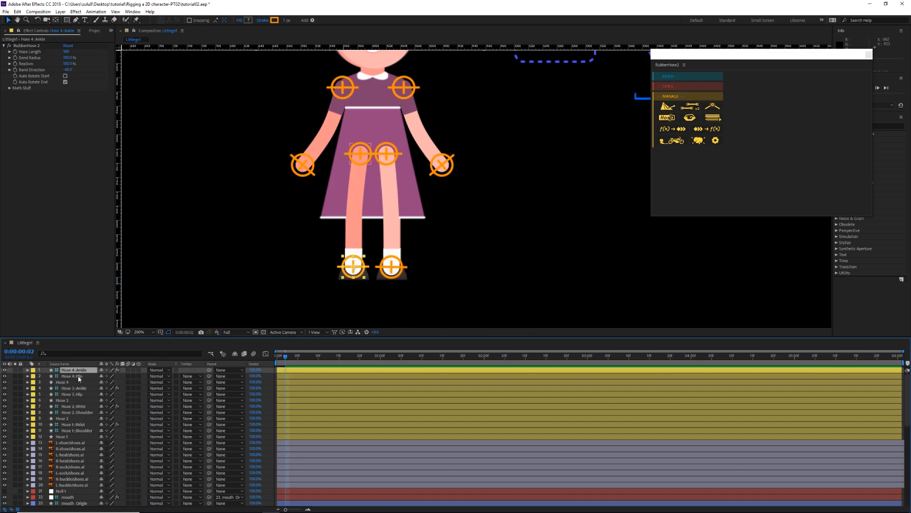
shift+click(83, 401)
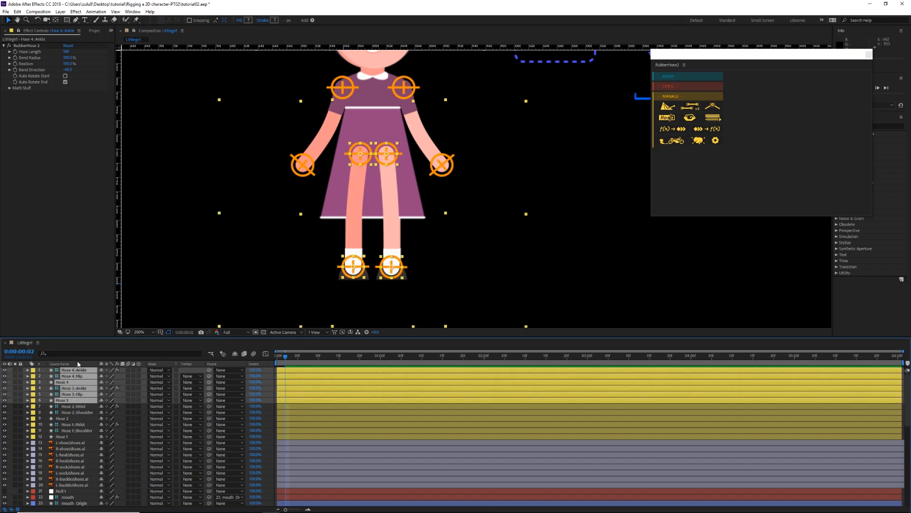
drag(86, 336, 131, 144)
drag(71, 208, 75, 500)
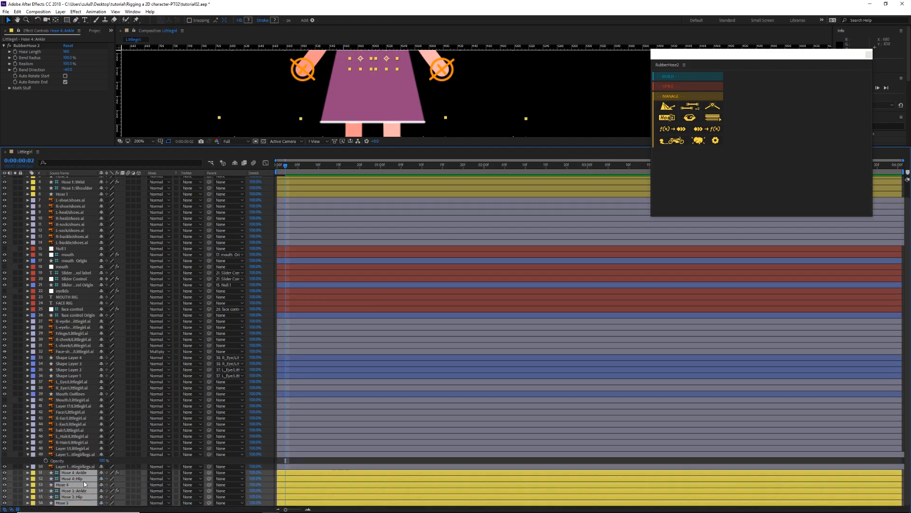
drag(297, 146, 299, 312)
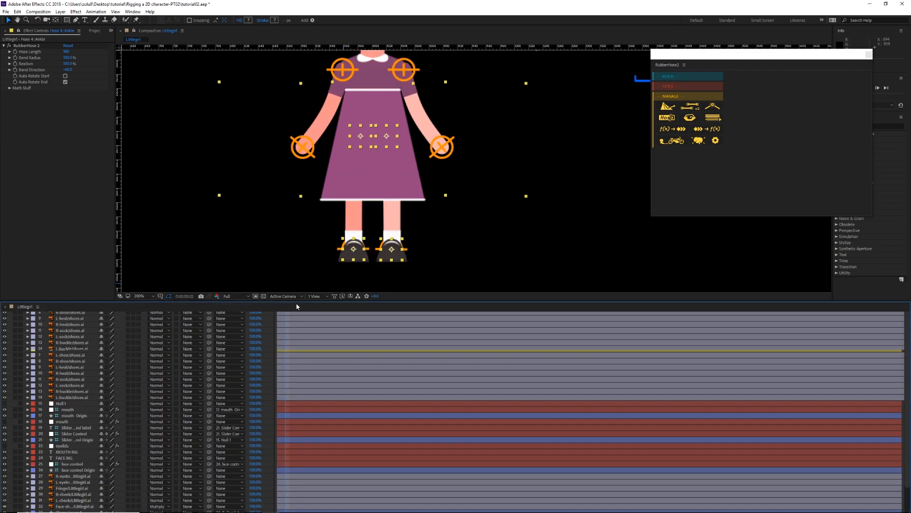
Step: Hide the original legs layer that sits directly above the Hose 4 and Hose 3 layers
drag(248, 174, 269, 152)
click(187, 183)
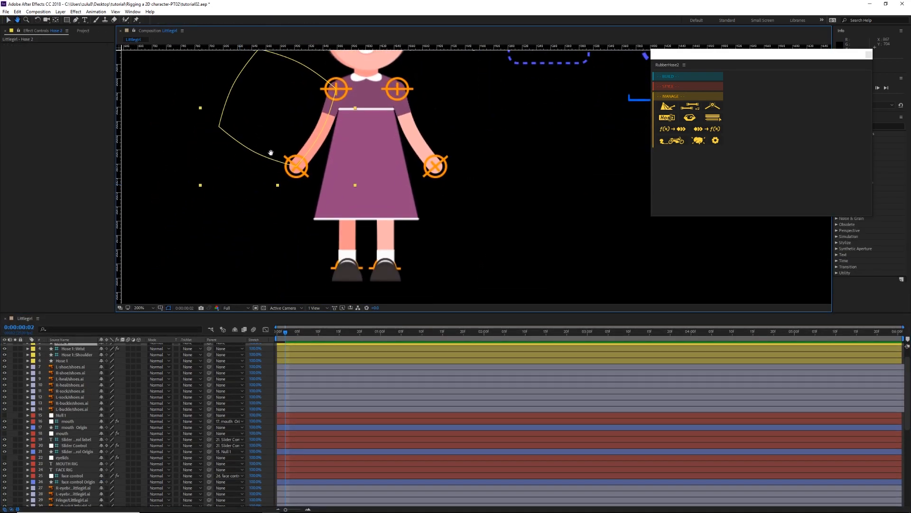
drag(355, 202, 316, 256)
drag(257, 269, 297, 237)
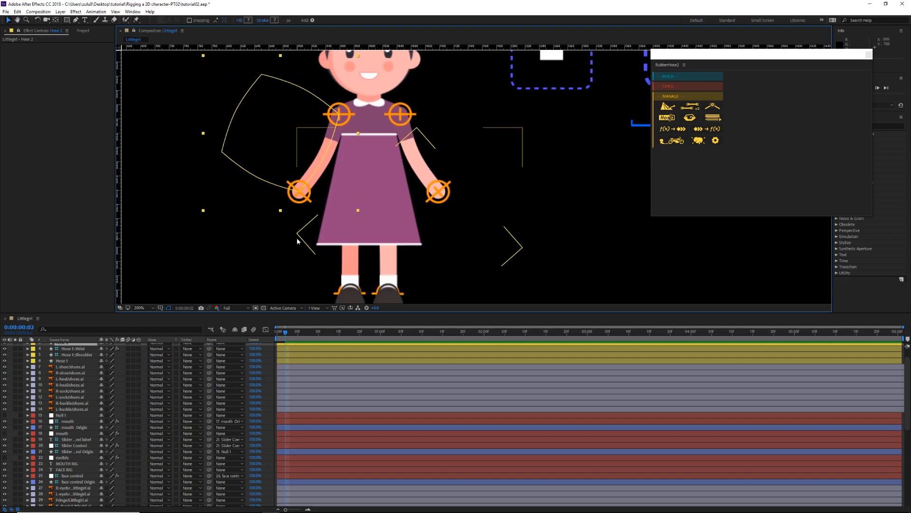
scroll(158, 412, down, 8)
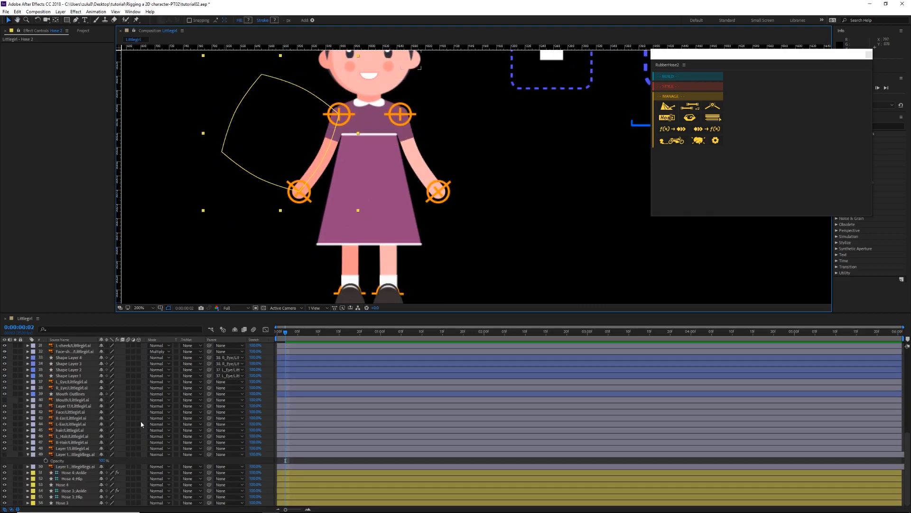
click(24, 466)
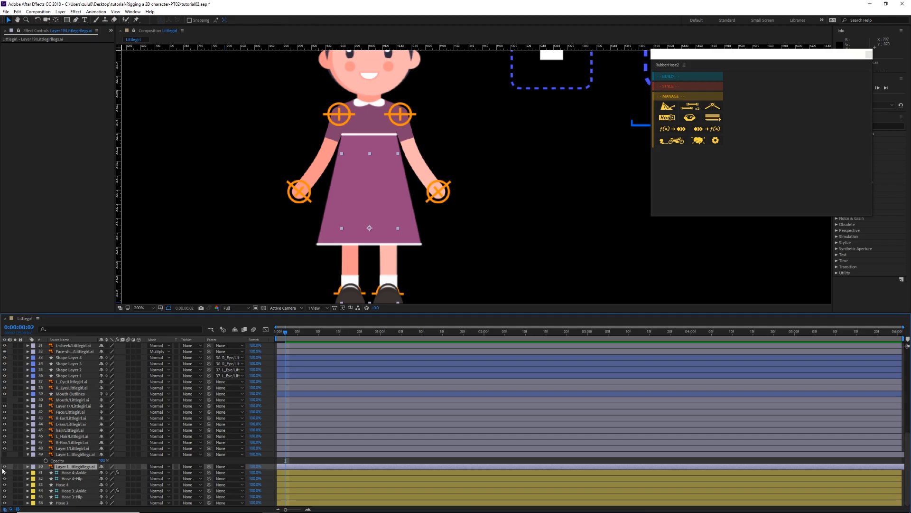
click(4, 467)
Step: Examine the whole character and the fit of the leg hoses between the dress and the shoes
drag(466, 200, 445, 176)
scroll(416, 207, down, 1)
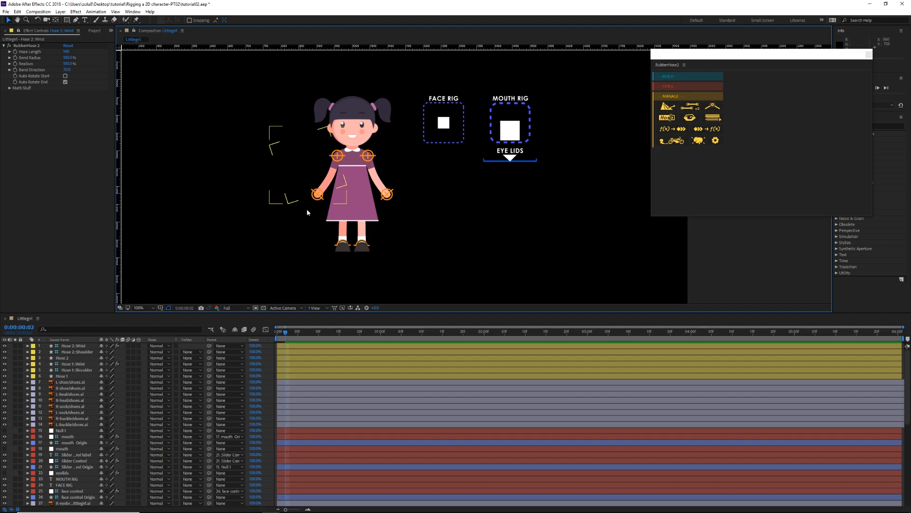
scroll(383, 257, up, 1)
drag(383, 258, 423, 197)
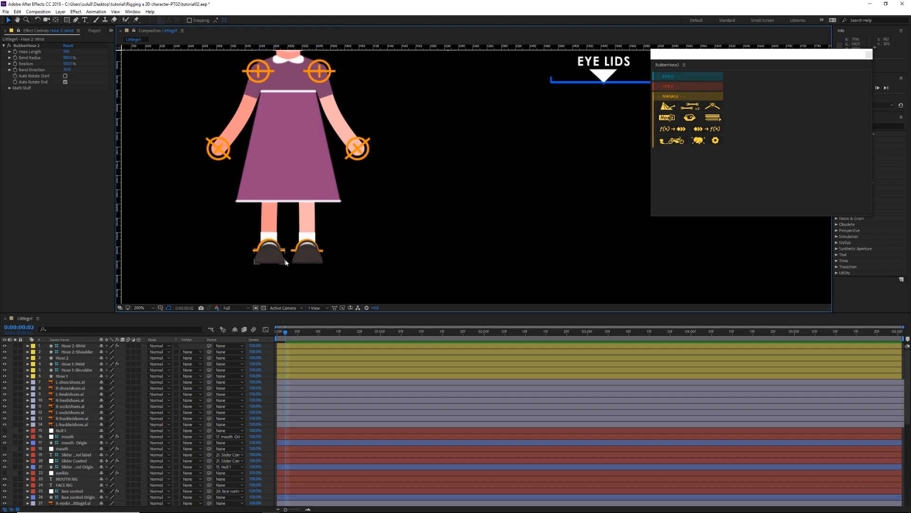
drag(347, 255, 353, 241)
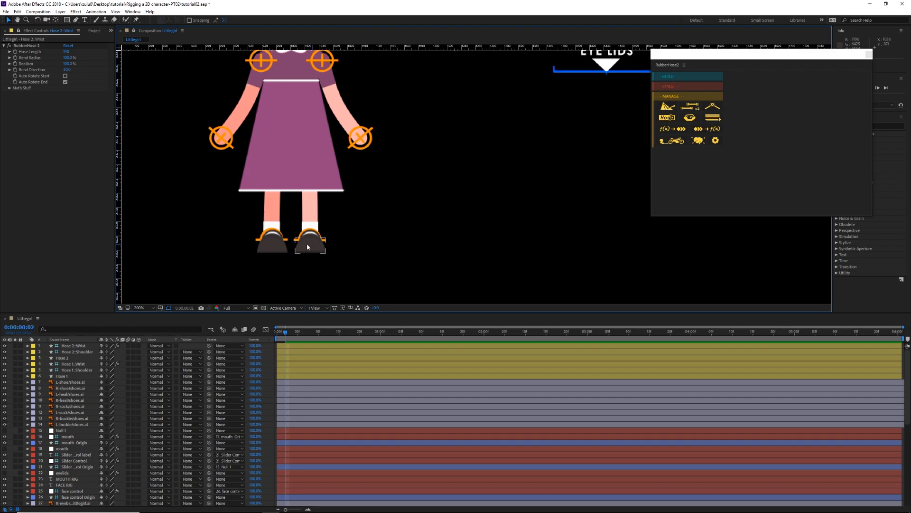
drag(388, 213, 378, 257)
drag(446, 234, 403, 289)
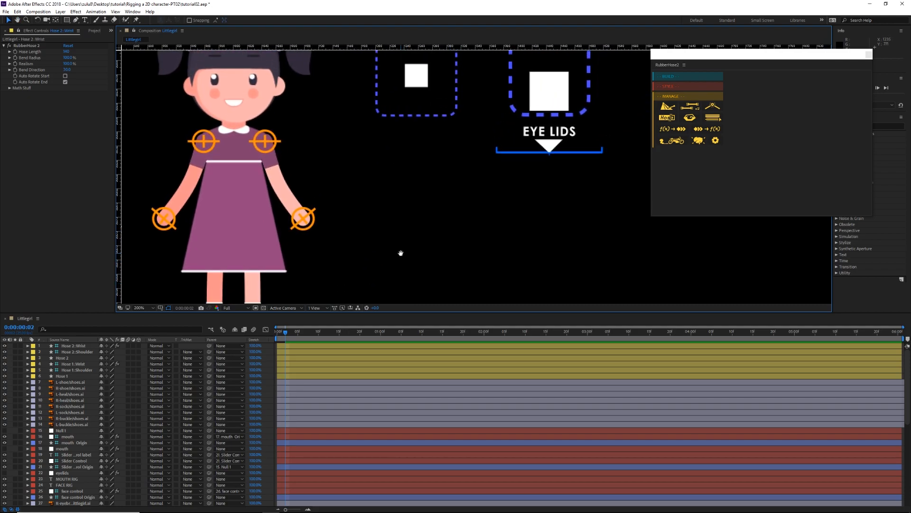
drag(400, 253, 436, 204)
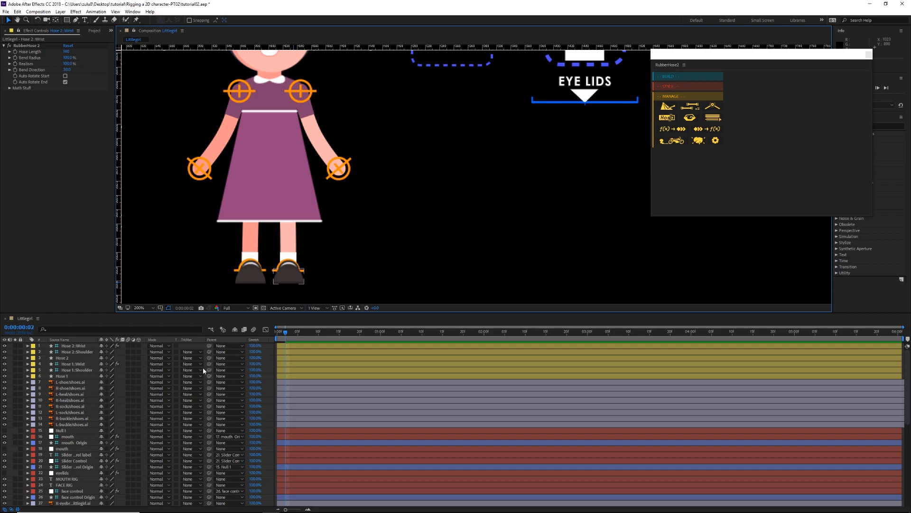
Step: Select the shoe, heel, sock and buckle layers one by one to check which foot each belongs to
click(79, 383)
click(80, 389)
click(80, 400)
click(80, 413)
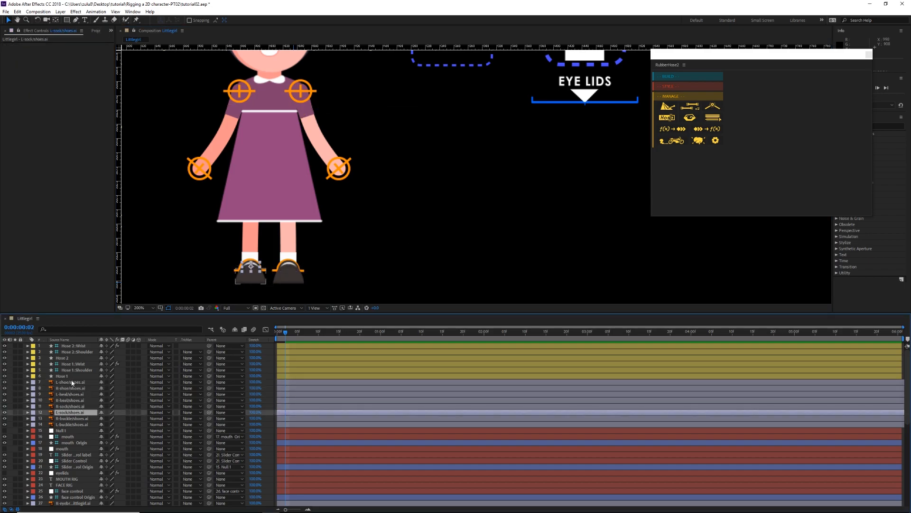
click(73, 383)
click(74, 388)
click(73, 394)
click(73, 406)
click(73, 418)
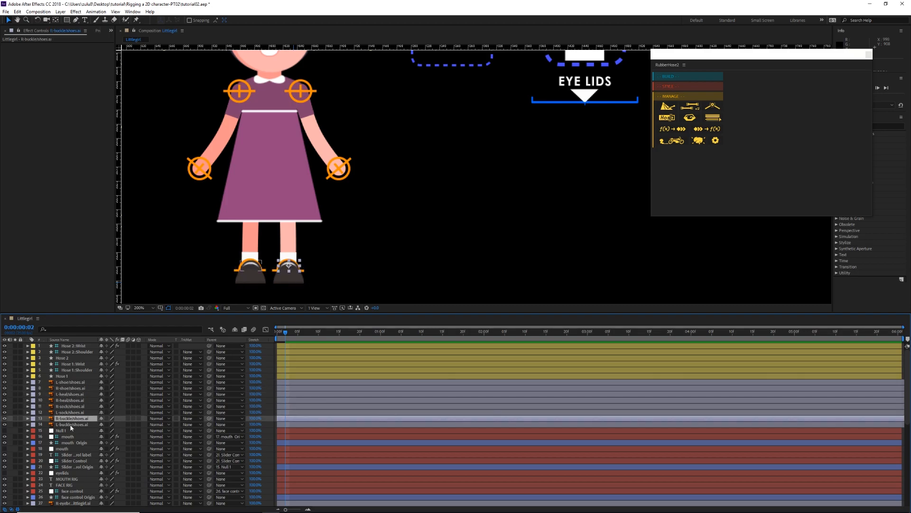
click(73, 424)
Step: Reorder the shoe layers so the L-shoe, L-heal, L-sock and L-buckle layers sit together above the right-foot ones
drag(70, 424, 69, 418)
click(68, 412)
shift+click(67, 418)
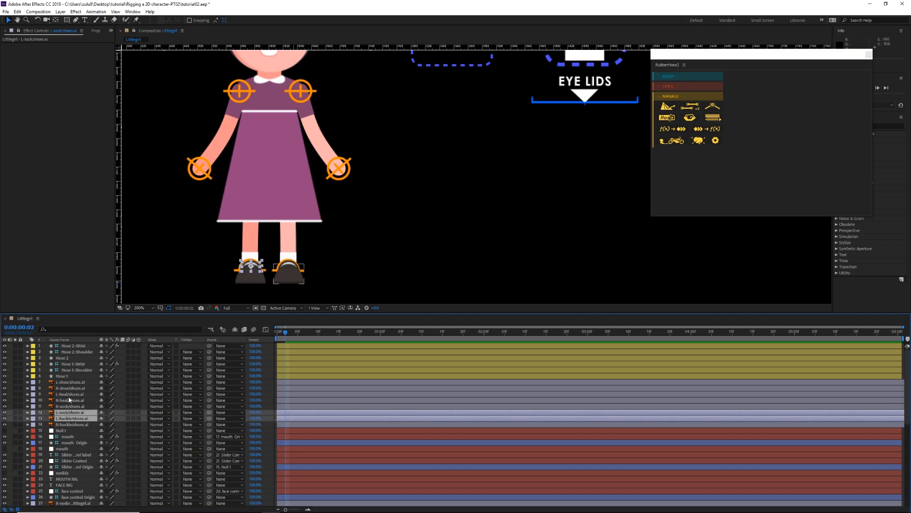
ctrl+click(68, 396)
ctrl+click(67, 382)
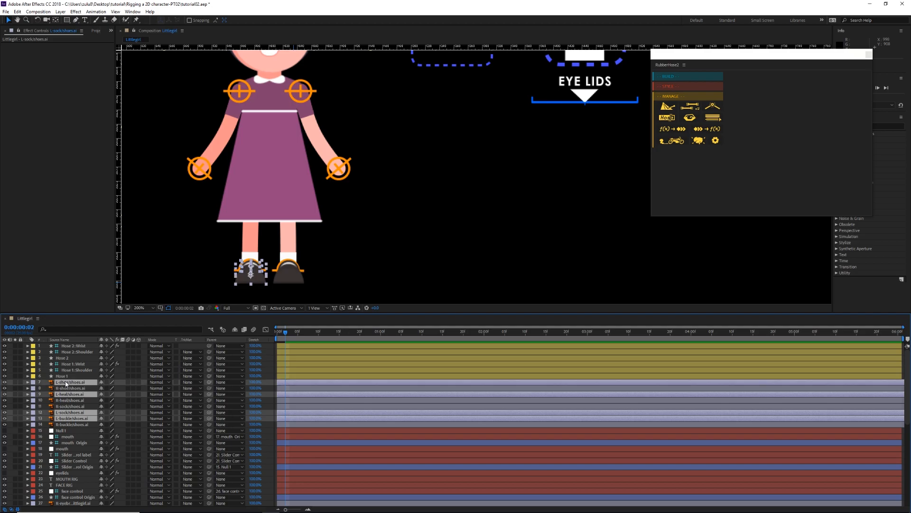
drag(67, 382, 69, 394)
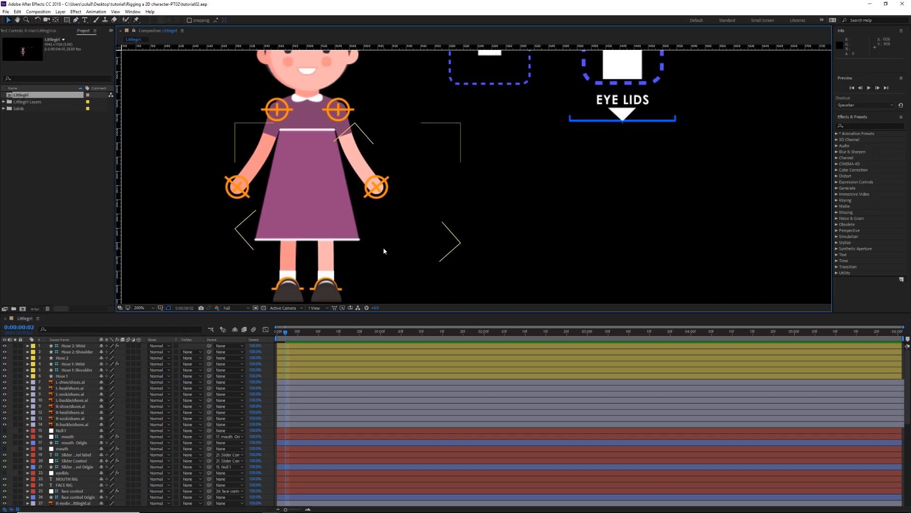
Step: Add Position keyframes at frame 0 to the L-shoe, L-heal, L-sock and L-buckle layers
scroll(427, 209, down, 1)
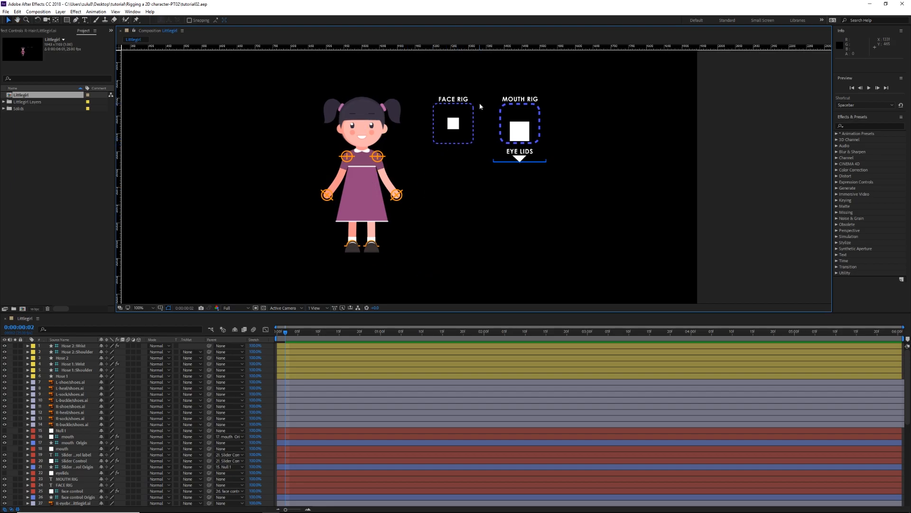
drag(476, 184, 465, 170)
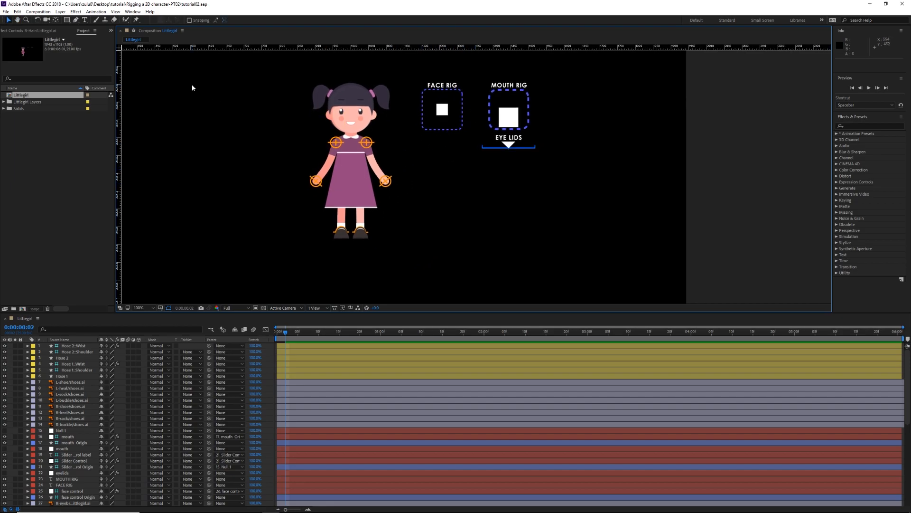
scroll(376, 254, up, 1)
drag(362, 239, 491, 242)
drag(457, 203, 453, 260)
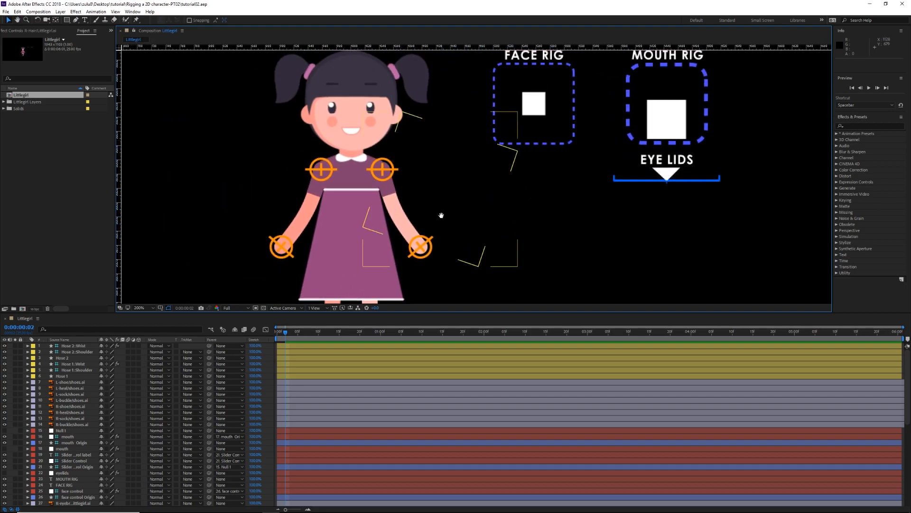
drag(439, 221, 463, 127)
scroll(434, 241, up, 1)
drag(395, 243, 451, 171)
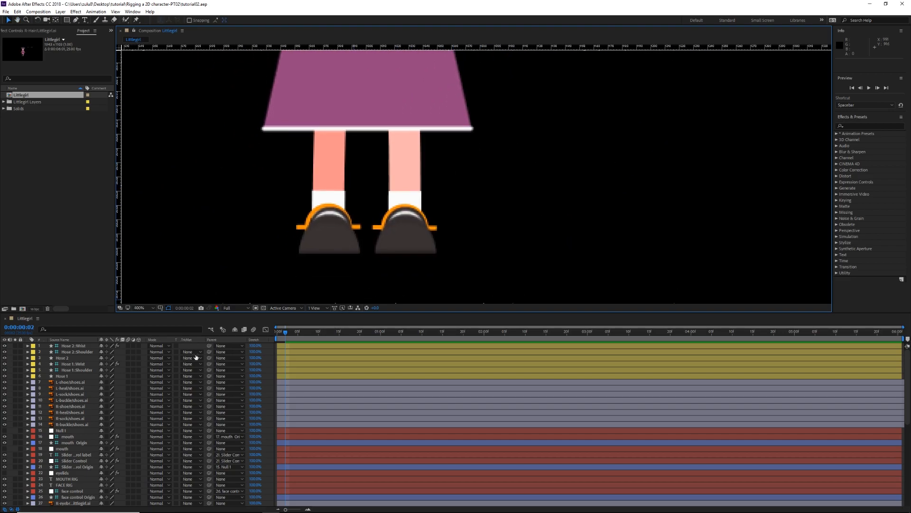
click(78, 383)
shift+click(71, 400)
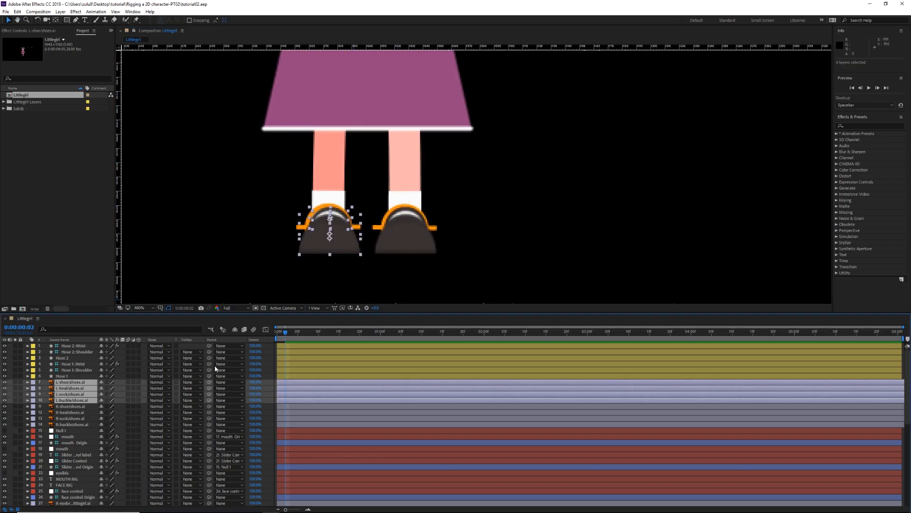
drag(280, 334, 270, 334)
key(p)
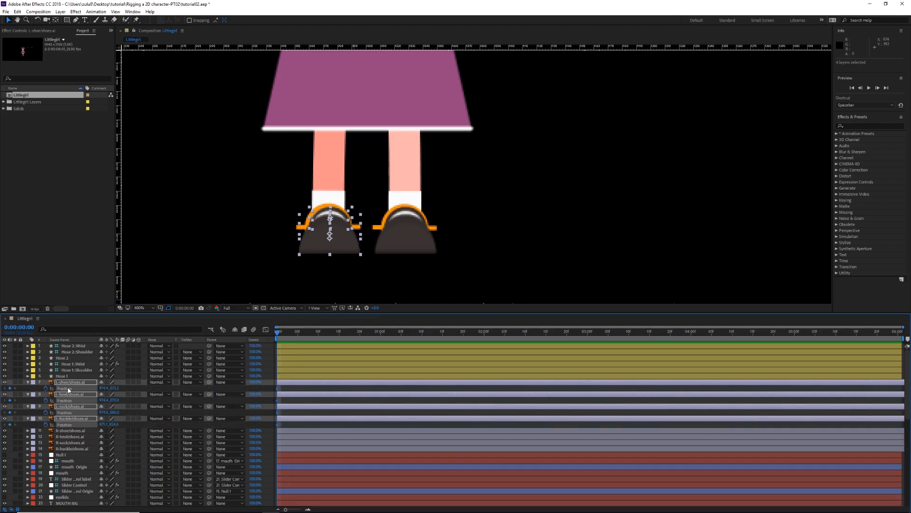
Step: Open the Joysticks_n_Sliders script window and place it clear of the character
click(131, 11)
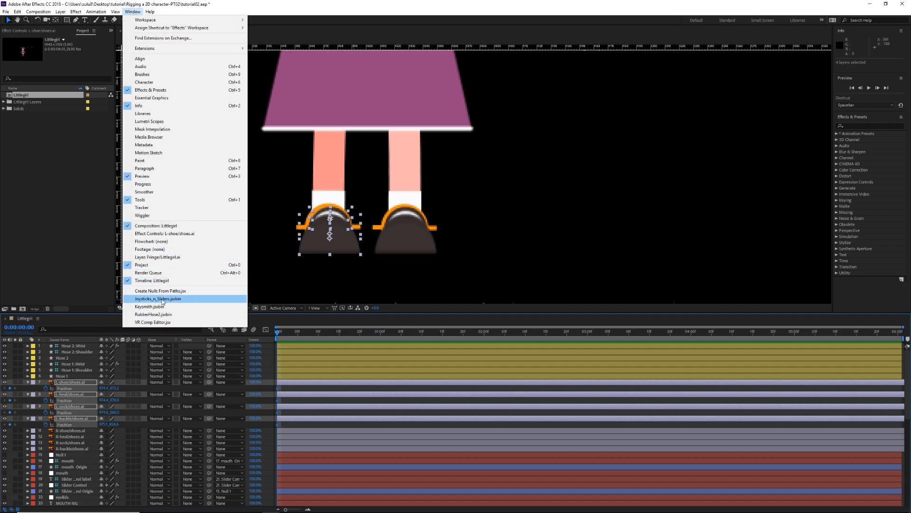
click(162, 299)
drag(131, 43, 695, 36)
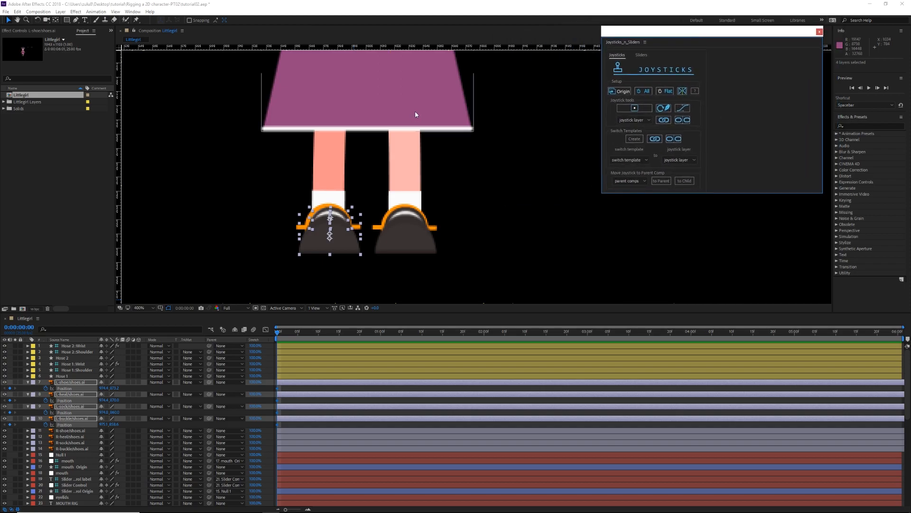
Step: Keep the current time at frame 0 and magnify the timeline around the opening frames
click(282, 332)
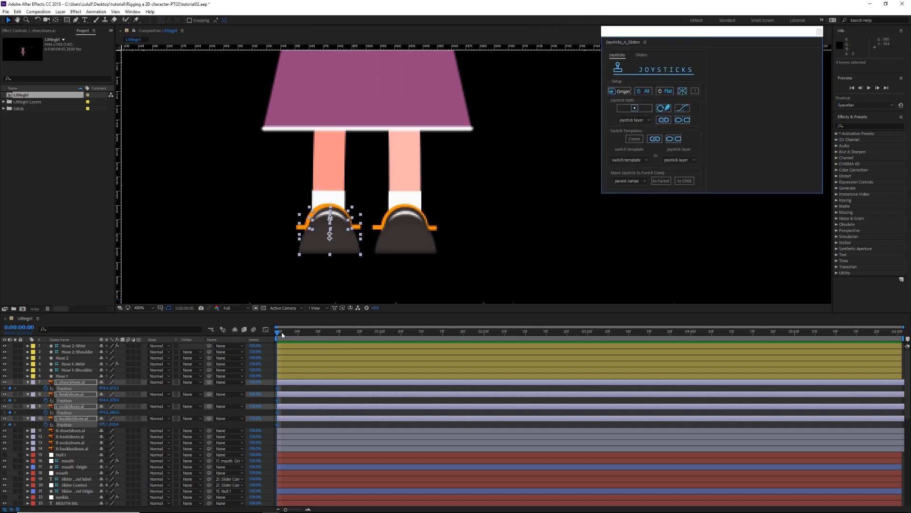
key(Home)
drag(288, 510, 302, 509)
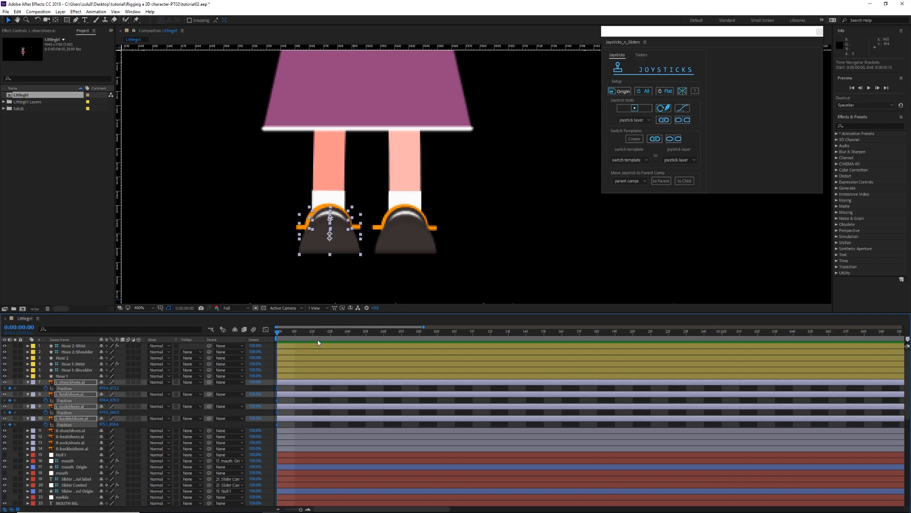
Step: Add Origin keyframes at frame 1 to the L-shoe, L-heal, L-sock and L-buckle layers
click(288, 332)
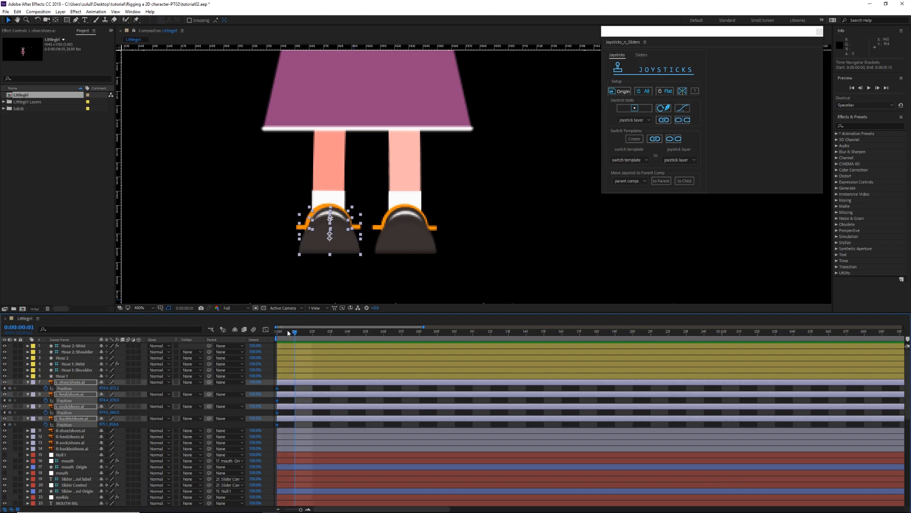
click(619, 91)
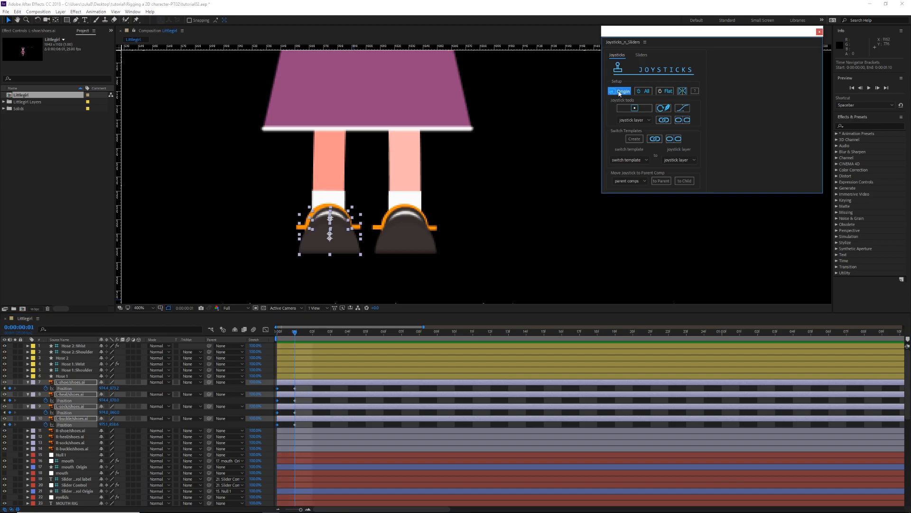
click(313, 390)
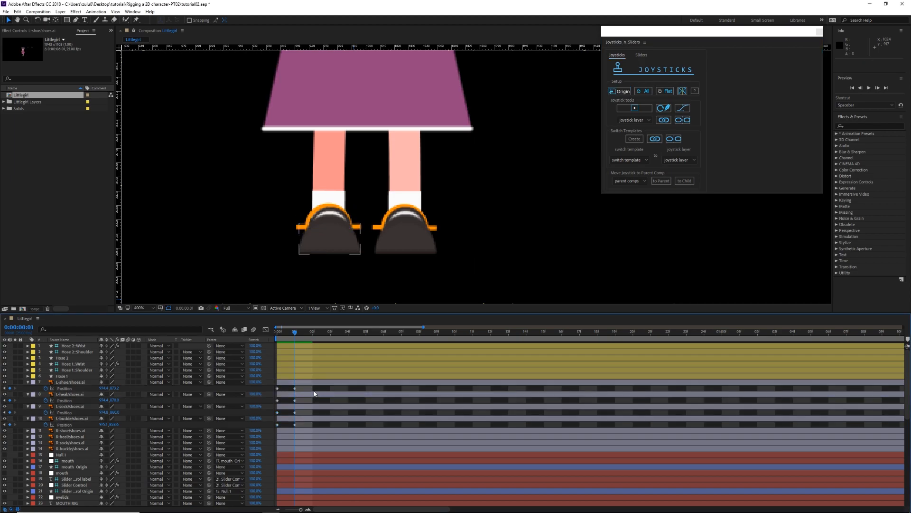
Step: Shift only the L-shoe layer clearly to the right at frame 1
click(302, 382)
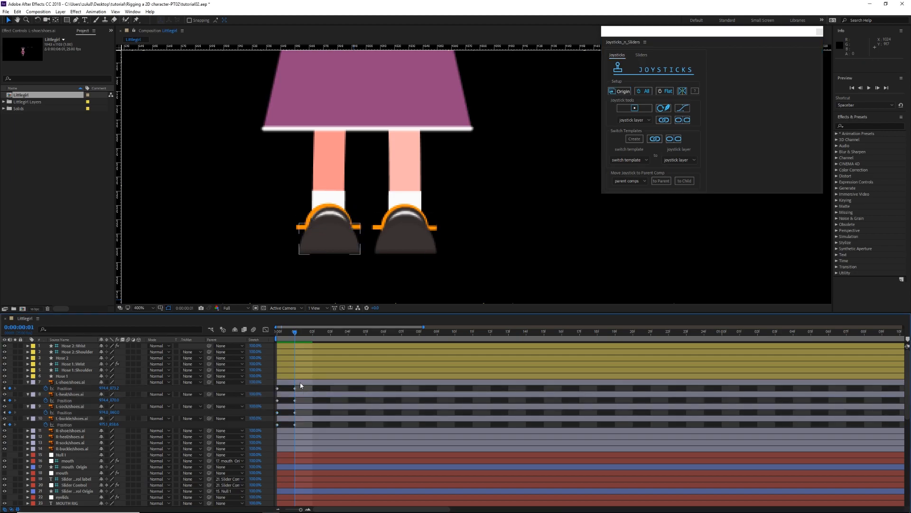
shift+click(302, 422)
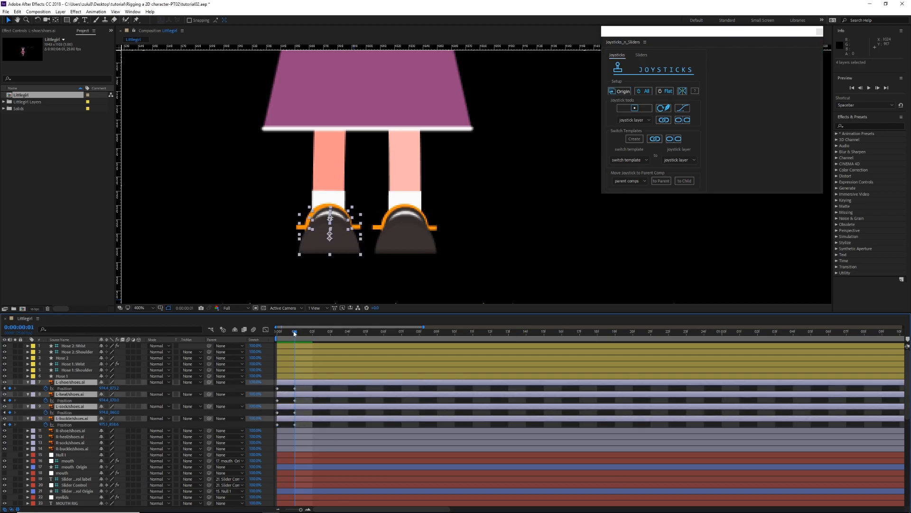
click(308, 270)
scroll(322, 253, up, 1)
drag(333, 234, 439, 179)
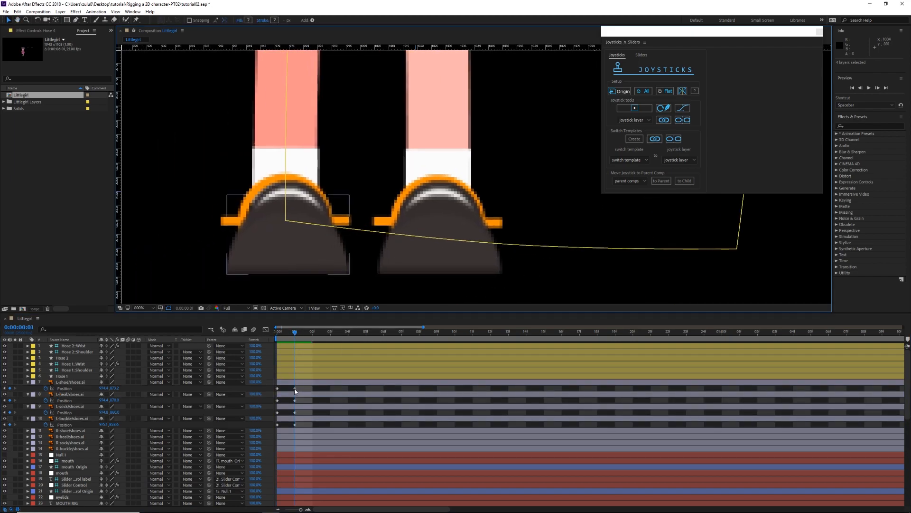
click(302, 395)
click(305, 382)
drag(304, 257, 320, 254)
Step: Nudge the L-heal, L-sock and L-buckle layers slightly to the right at frame 1
click(303, 394)
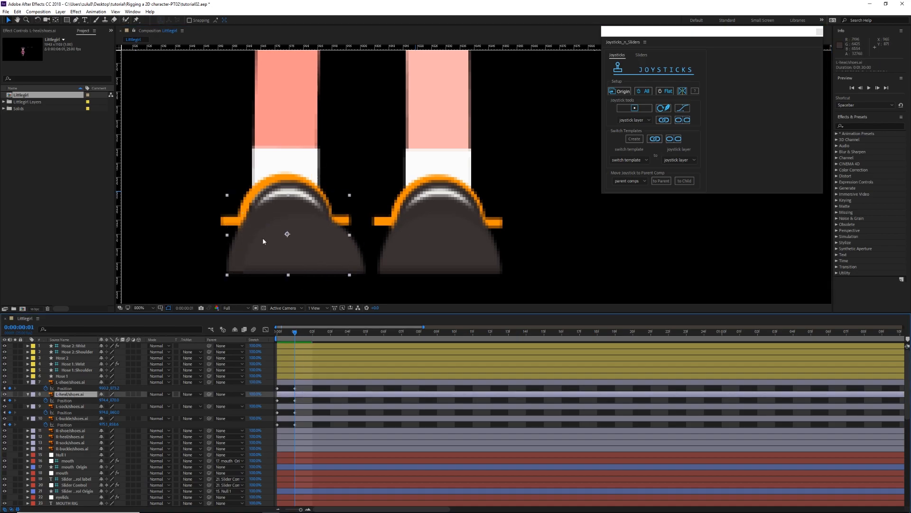
drag(260, 230, 258, 230)
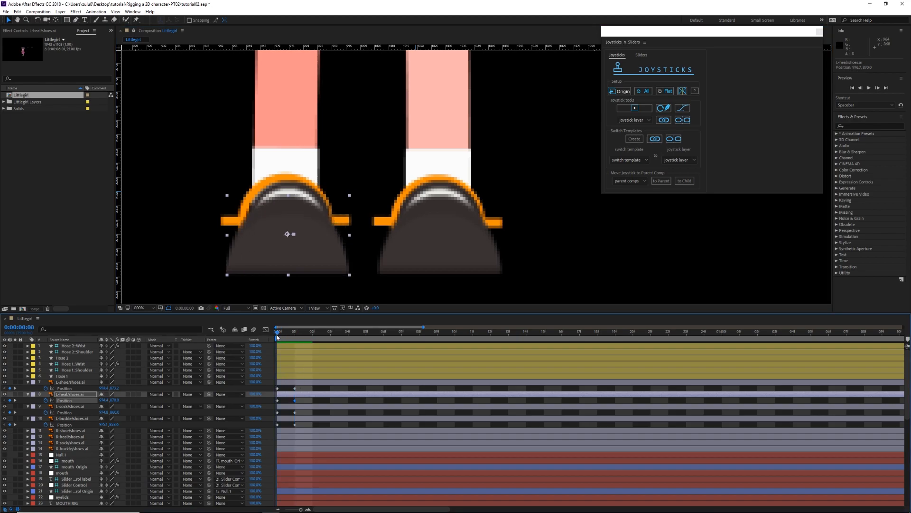
click(300, 407)
key(Right)
key(Right)
key(Right)
key(Right)
key(Right)
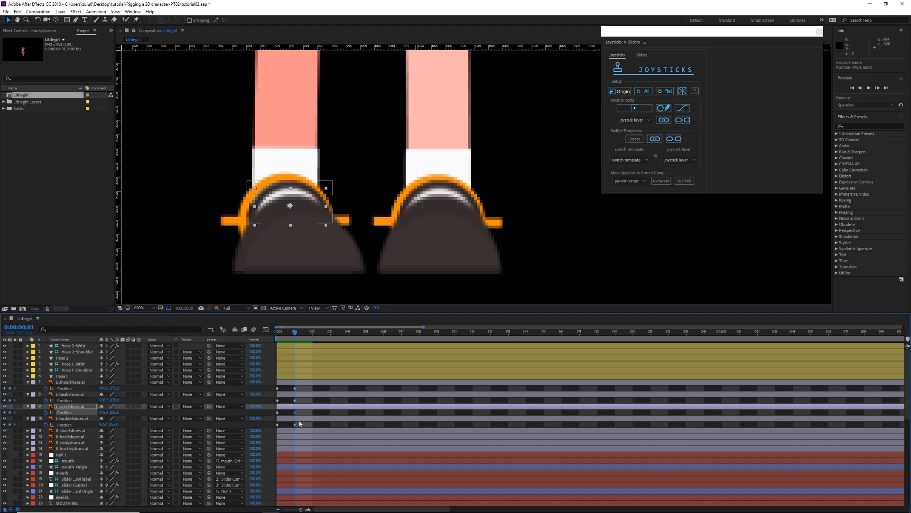
click(299, 419)
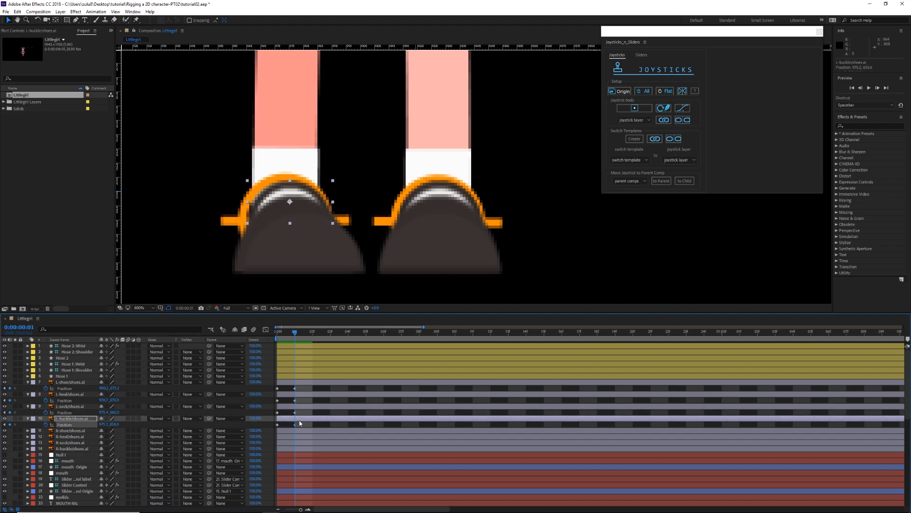
Step: Add Origin keyframes at frame 2 to the four left-foot shoe layers
drag(295, 332, 314, 332)
shift+click(317, 381)
click(622, 92)
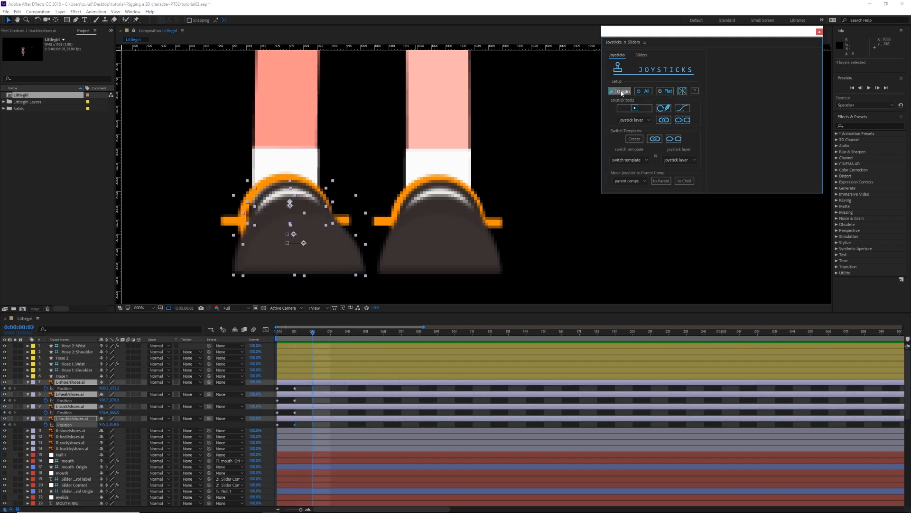
click(331, 390)
Step: Shift the L-shoe layer clearly left at frame 2 and the L-heal, L-sock and L-buckle layers progressively less
click(319, 266)
mouse_move(319, 267)
mouse_down()
mouse_move(301, 267)
mouse_move(308, 252)
mouse_up()
click(320, 394)
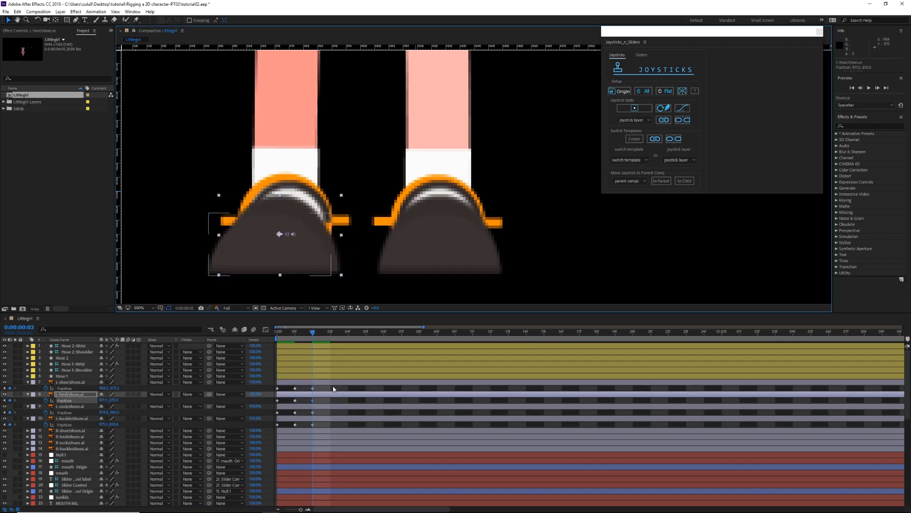
click(327, 406)
click(321, 418)
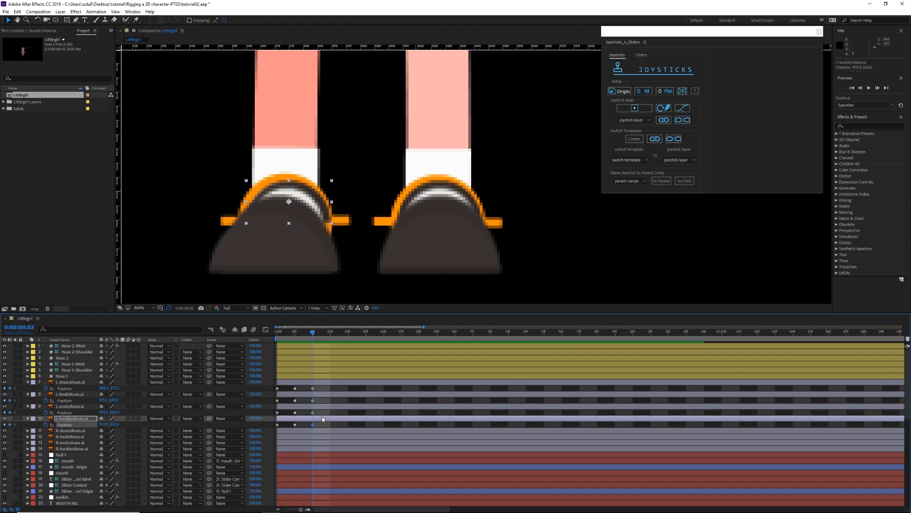
Step: Check the sideways foot poses, then add Origin keyframes at frame 3 to the four left-foot shoe layers
click(295, 332)
mouse_move(297, 334)
mouse_down()
mouse_move(277, 335)
mouse_move(293, 337)
mouse_up()
click(308, 337)
click(327, 338)
shift+click(335, 382)
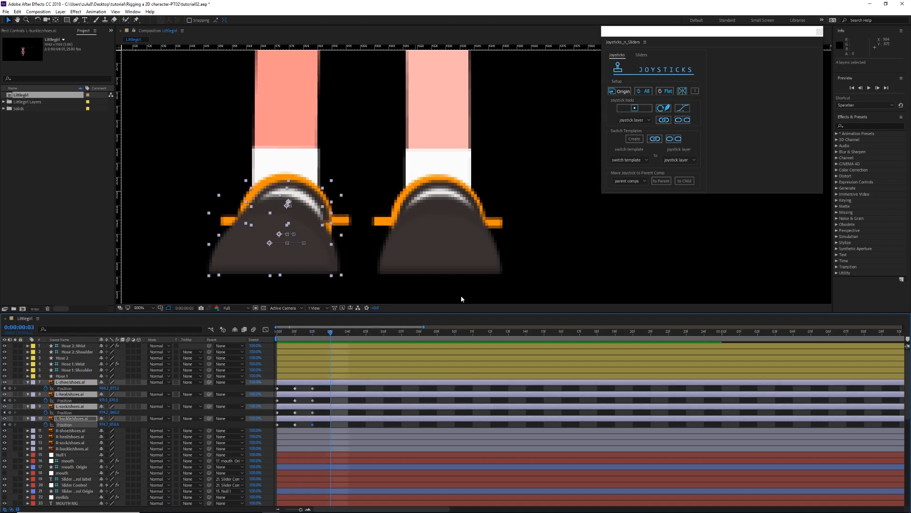
click(619, 92)
click(335, 388)
Step: Raise the L-shoe and L-heal layers slightly at frame 3
click(323, 260)
click(325, 260)
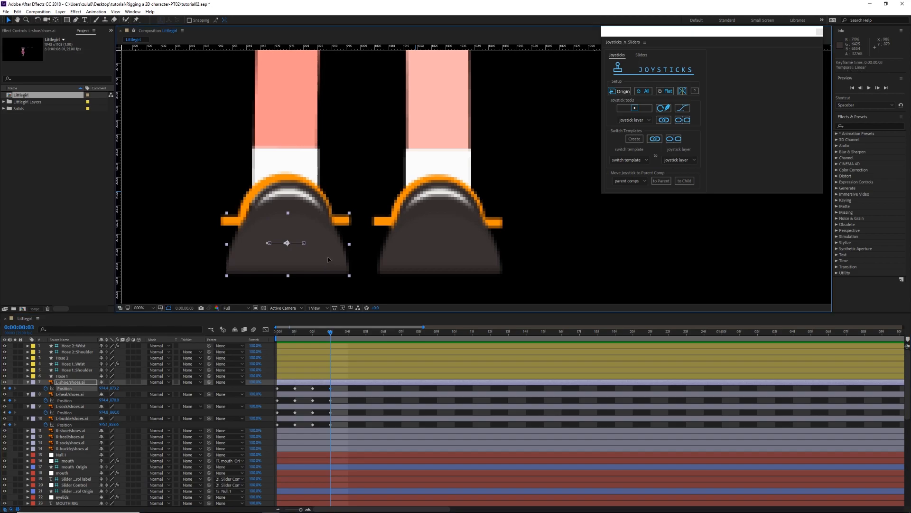
click(330, 400)
click(335, 406)
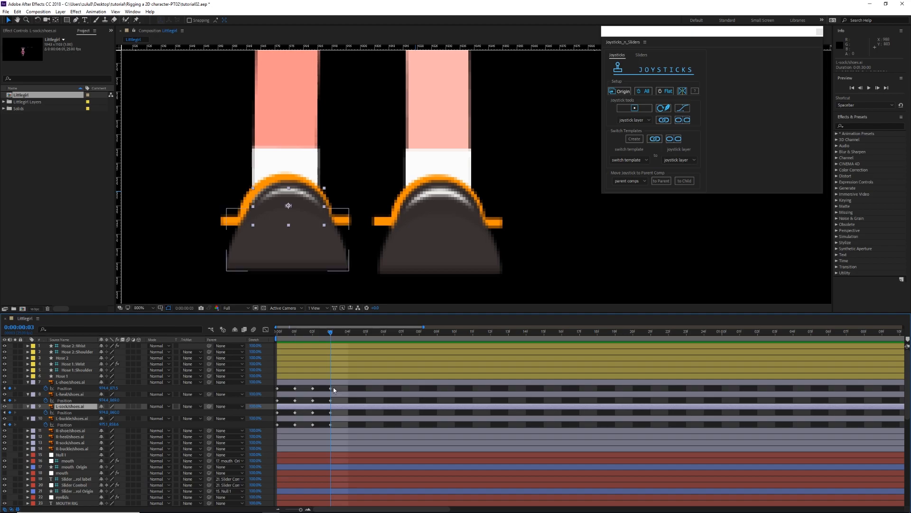
click(339, 418)
Step: Add Origin keyframes at frame 4 to the four left-foot shoe layers
shift+click(353, 382)
click(348, 333)
click(623, 91)
click(369, 413)
Step: Lower the L-shoe layer at frame 4 and the L-heal layer by a smaller amount
click(353, 382)
drag(317, 256, 316, 263)
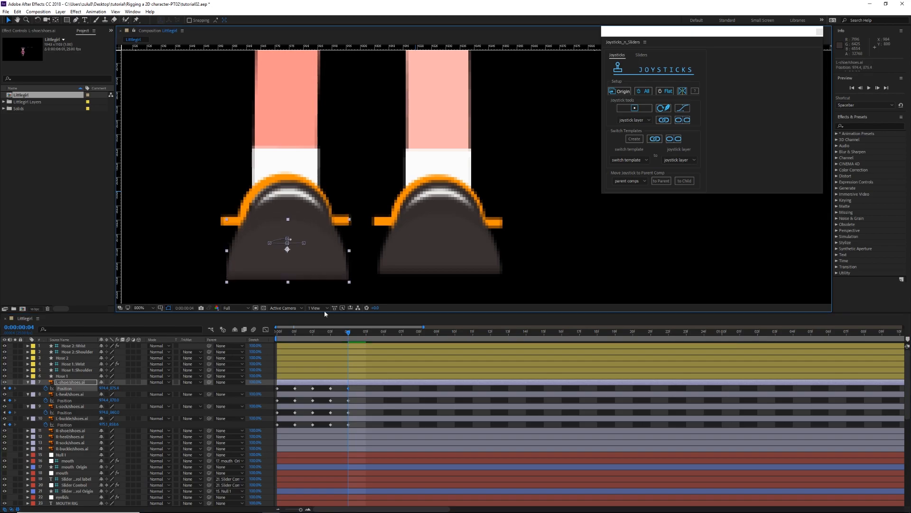
click(330, 394)
drag(303, 216, 303, 219)
key(Up)
key(Up)
Step: Lower the L-sock and L-buckle layers slightly at frame 4, and return the current time to frame 0
click(349, 406)
key(Down)
key(Down)
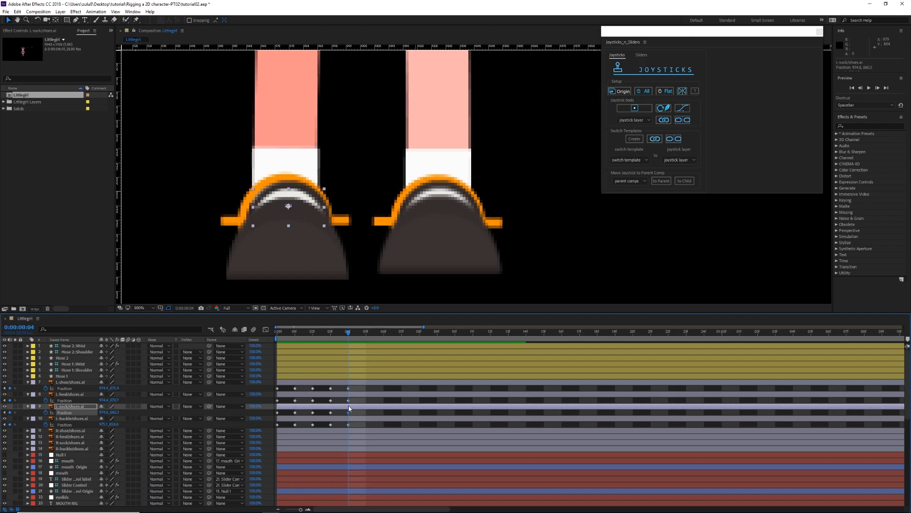
click(349, 418)
drag(349, 332, 288, 334)
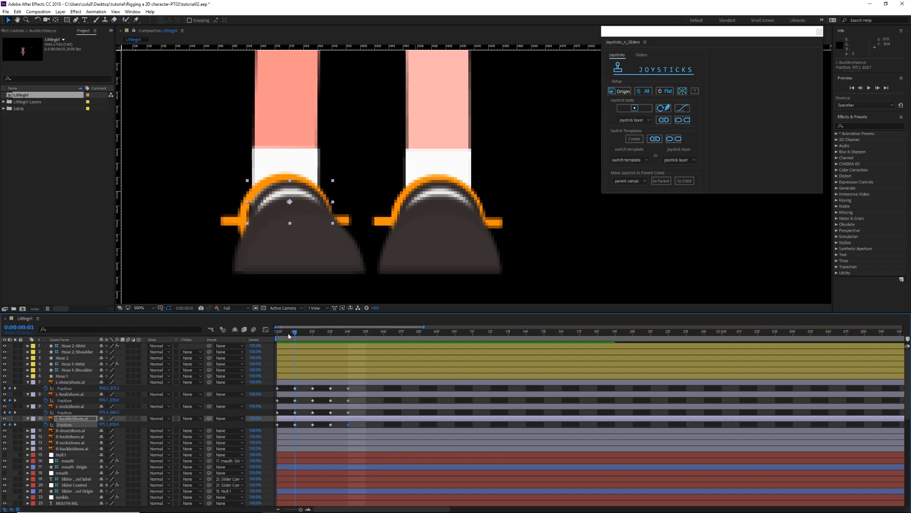
drag(298, 335, 275, 341)
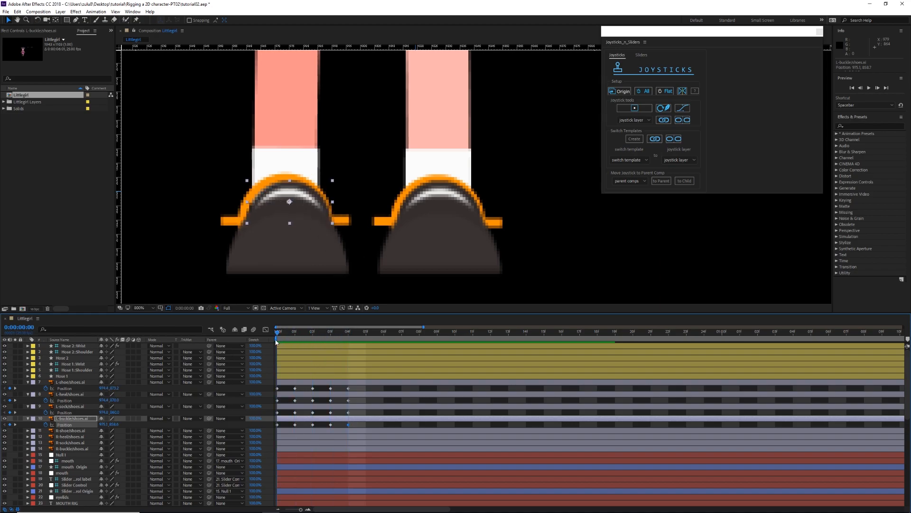
Step: Add Position keyframes at frame 0 to the R-shoe, R-heal, R-sock and R-buckle layers
click(292, 431)
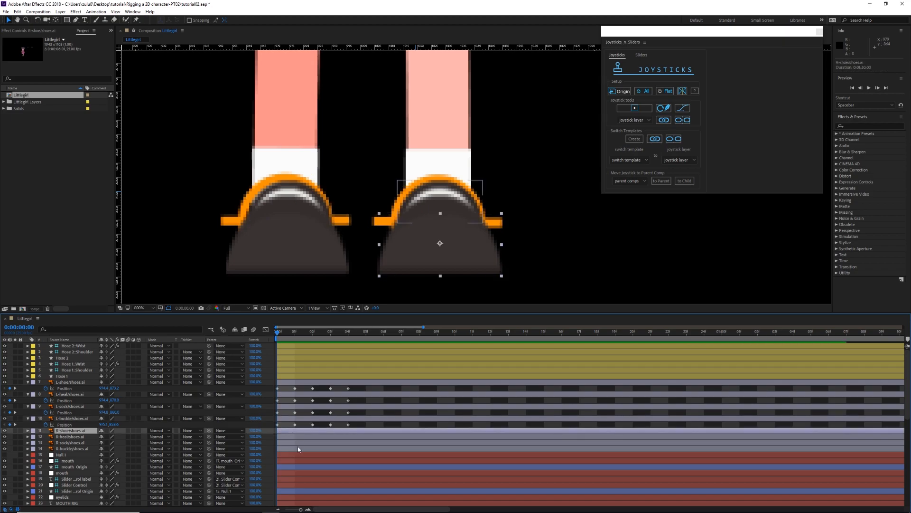
shift+click(298, 448)
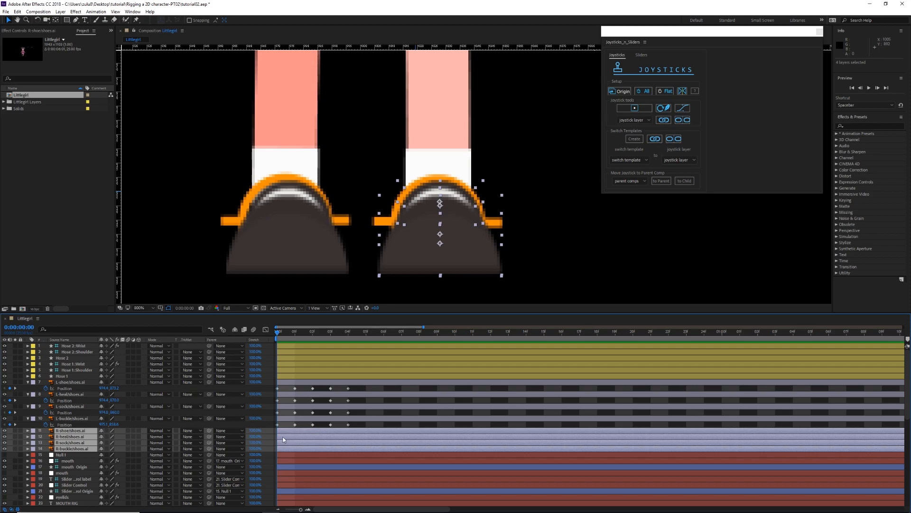
key(p)
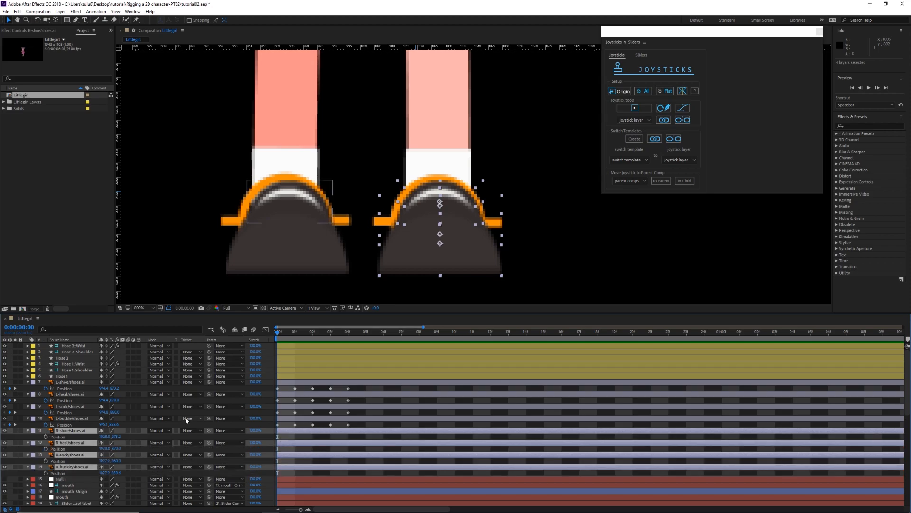
key(alt+shift+p)
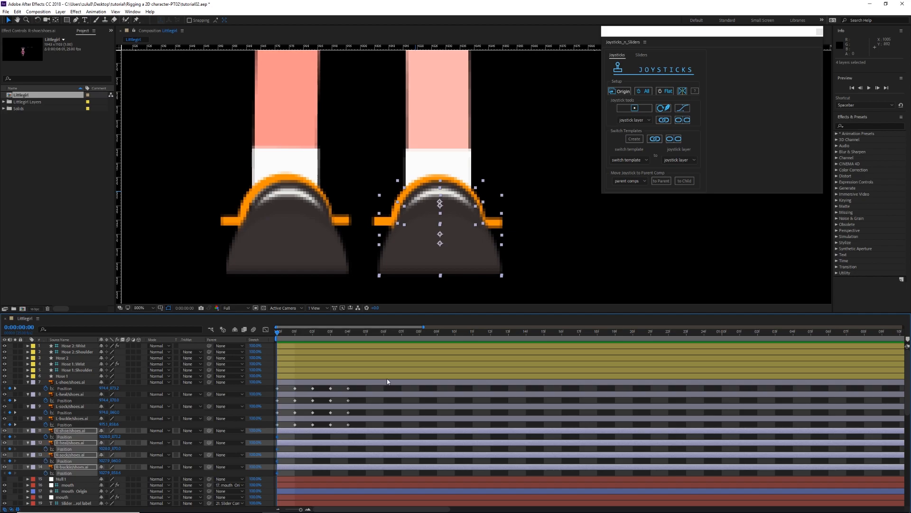
Step: Shift the R-shoe layer clearly right and the R-heal layer slightly right at frame 1
drag(278, 334, 295, 333)
click(309, 434)
mouse_move(414, 253)
mouse_down()
mouse_move(427, 254)
mouse_move(394, 260)
mouse_move(411, 263)
mouse_up()
click(437, 442)
click(401, 431)
Step: Nudge the R-sock and R-buckle layers slightly to the right at frame 1
click(303, 455)
key(Right)
key(Right)
key(Right)
click(317, 467)
key(Right)
key(Right)
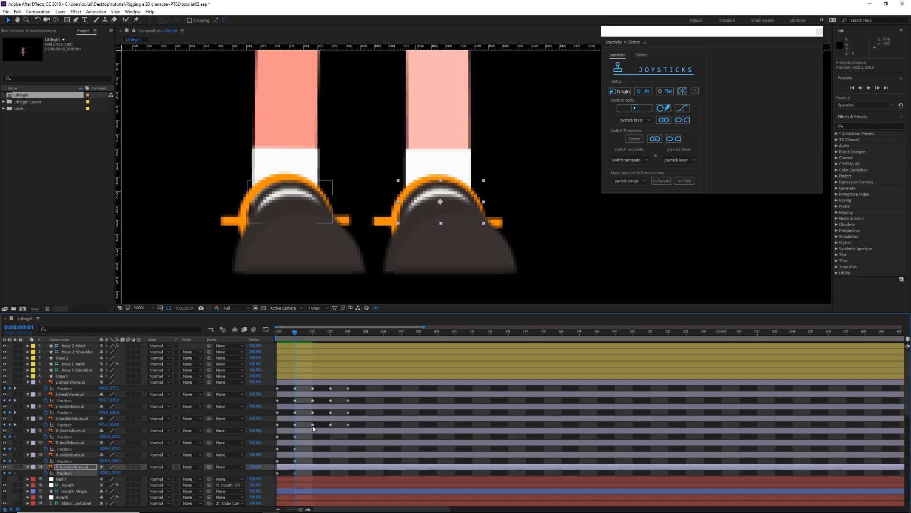
Step: Key the original positions of the four right-foot shoe layers at frame 2 and shift the R-shoe layer left
shift+click(313, 431)
drag(295, 333, 312, 334)
key(ctrl+v)
click(326, 430)
drag(405, 264, 392, 262)
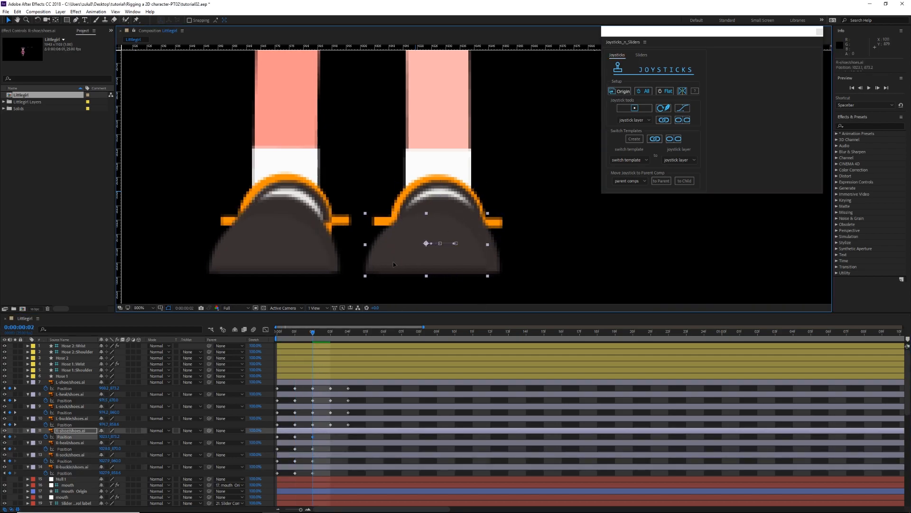
Step: Nudge the R-heal, R-sock and R-buckle layers slightly to the left at frame 2
click(371, 442)
key(Left)
key(Left)
key(Left)
key(Left)
key(Left)
key(Left)
key(Left)
key(Left)
click(323, 454)
key(Left)
key(Left)
key(Left)
key(Left)
key(Left)
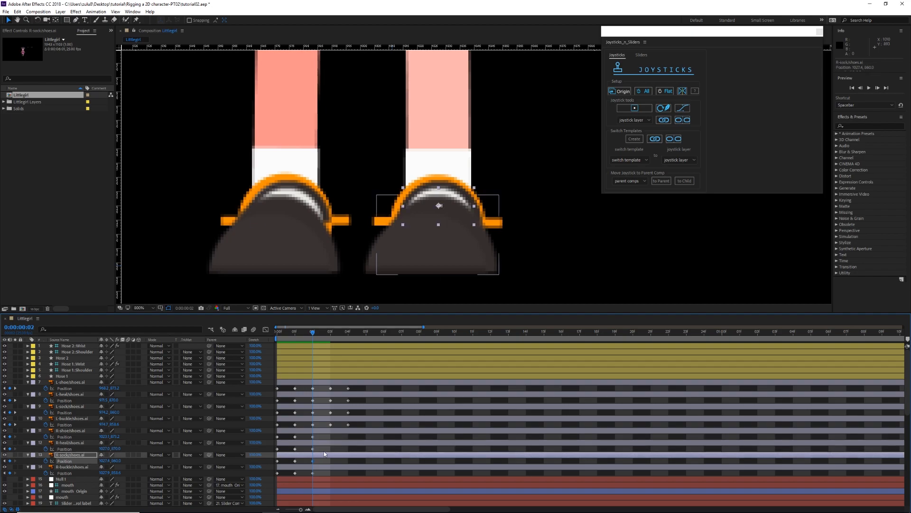
click(324, 466)
key(Left)
click(327, 455)
key(Left)
Step: Add Origin keyframes at frame 3 to the four right-foot shoe layers
drag(313, 334, 330, 334)
click(335, 432)
shift+click(335, 466)
click(618, 92)
Step: Raise the R-shoe, R-heal, R-sock and R-buckle layers slightly at frame 3
click(348, 432)
click(349, 435)
click(351, 443)
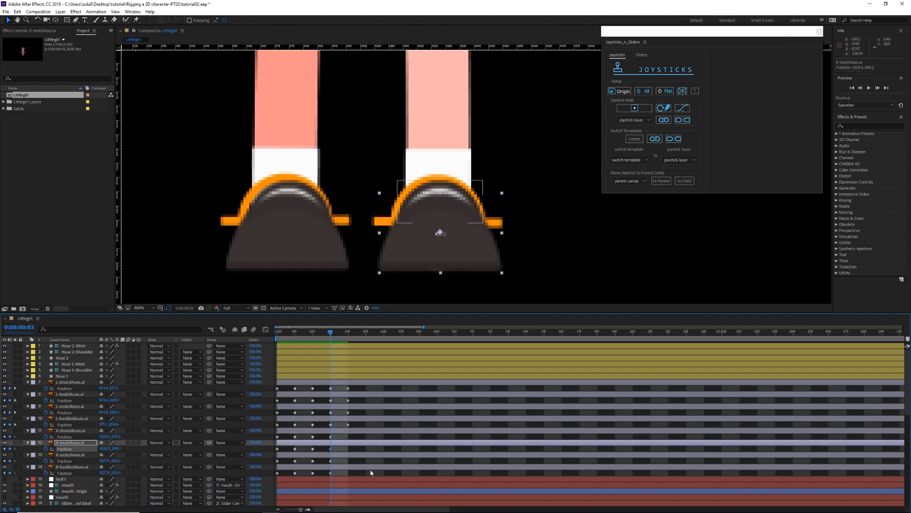
click(338, 455)
key(Up)
click(340, 467)
key(Up)
Step: Add Origin keyframes at frame 4 to the four right-foot shoe layers
drag(332, 334, 348, 334)
shift+click(356, 431)
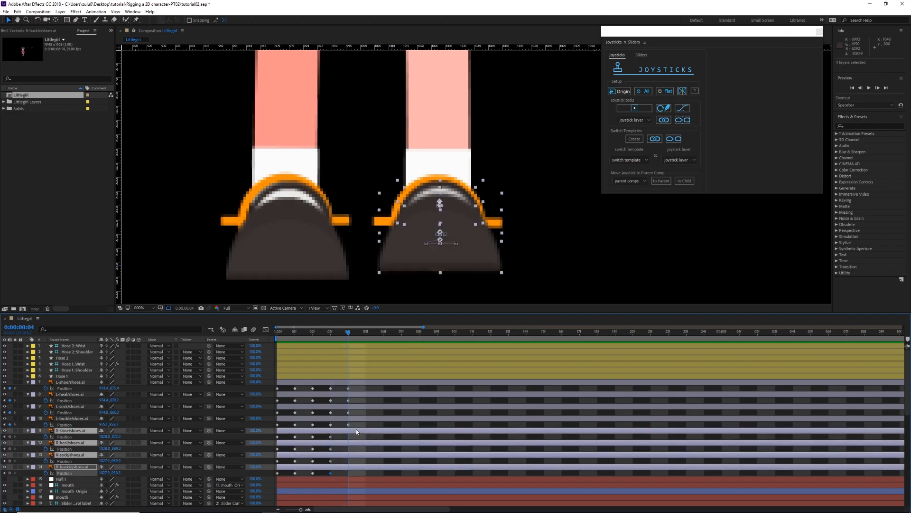
click(621, 91)
Step: Lower the R-shoe and R-heal layers at frame 4, and return the current time to frame 0
click(359, 432)
key(Down)
key(Down)
key(Down)
key(Down)
key(Down)
key(Down)
key(Down)
key(Down)
key(Down)
key(Down)
key(Down)
key(Down)
key(Down)
key(Down)
key(Down)
key(Down)
key(Down)
key(Down)
key(Down)
key(Down)
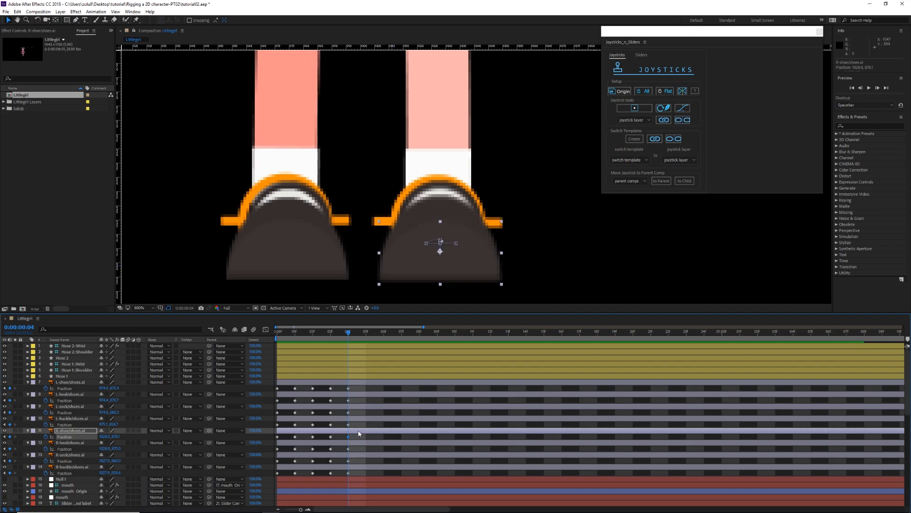
click(360, 443)
drag(349, 332, 264, 337)
Step: Select all eight shoe layers from L-shoe through R-buckle and collapse their Position properties
scroll(503, 203, down, 2)
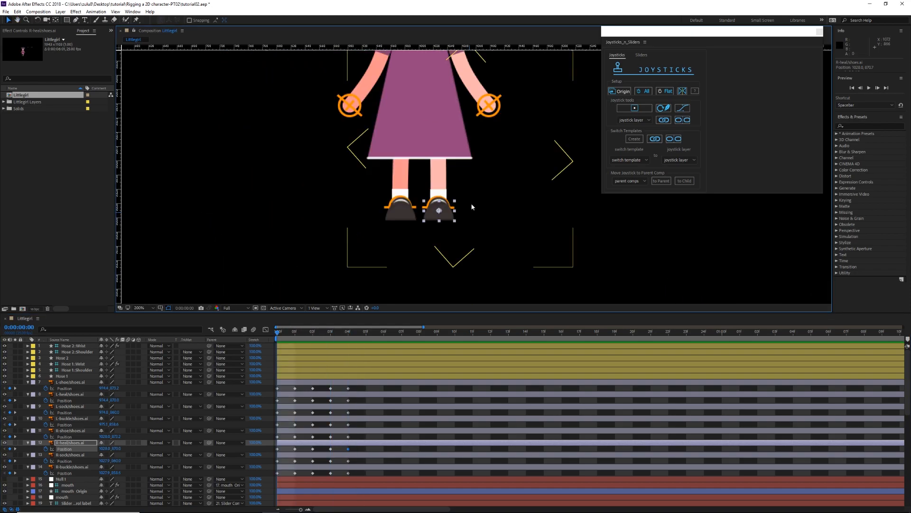
drag(472, 205, 433, 244)
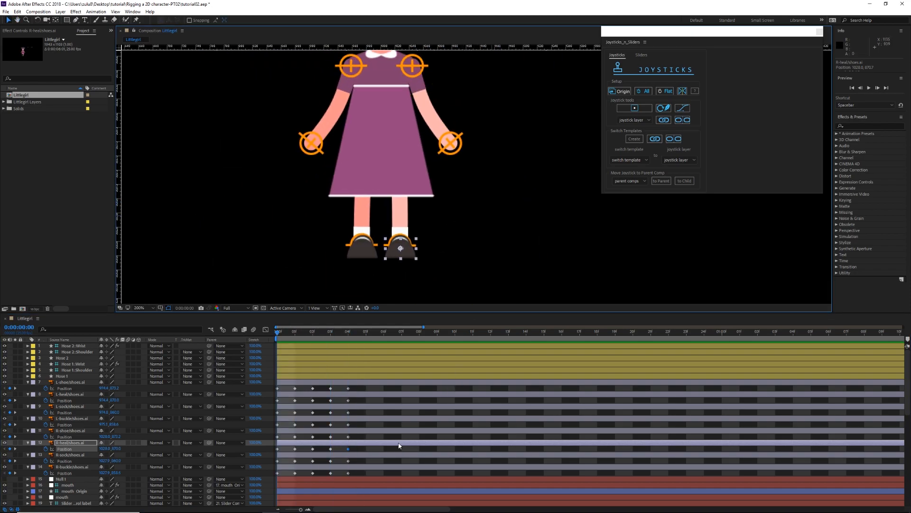
click(375, 438)
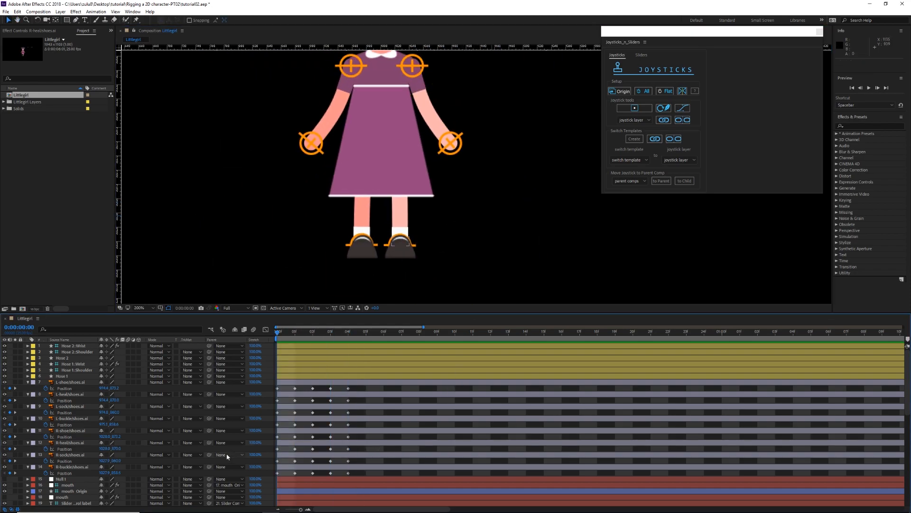
click(70, 382)
shift+click(67, 467)
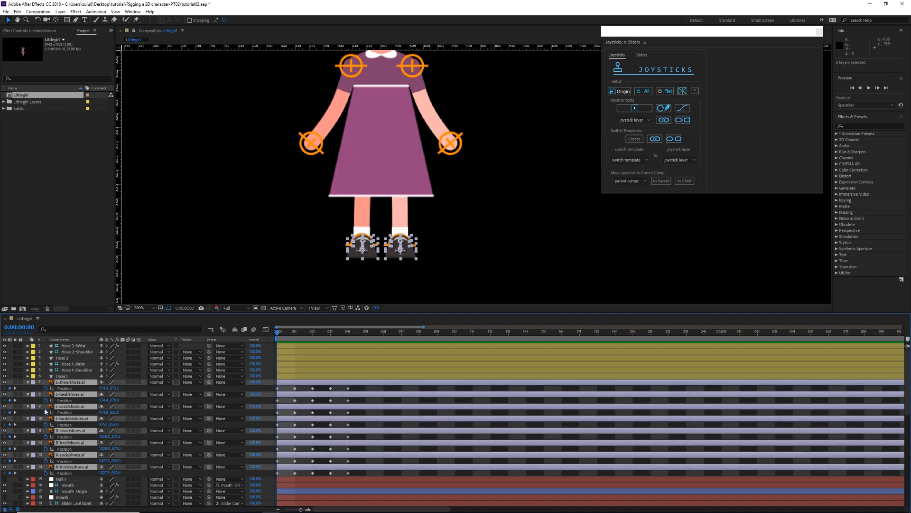
click(28, 382)
click(54, 276)
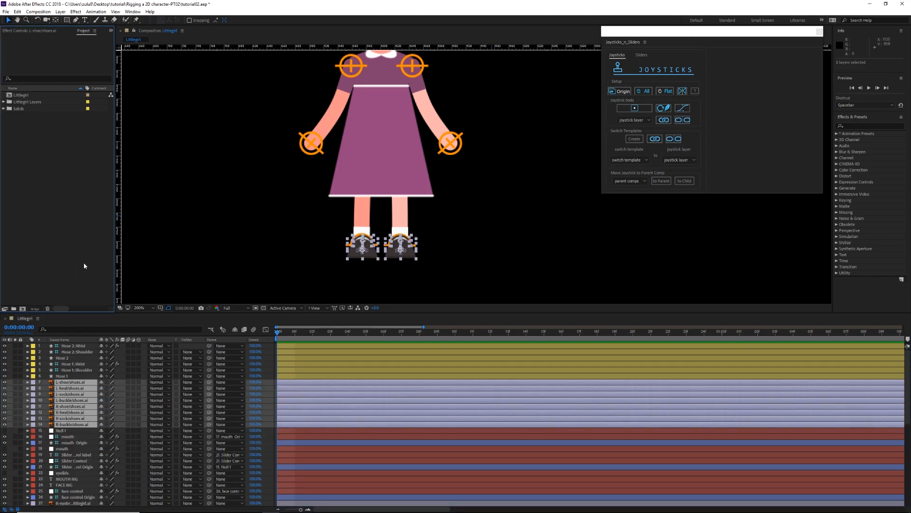
Step: Create a joystick controller named Rfootcontrol from the keyframed R-shoe, R-heal, R-sock and R-buckle layers
click(163, 267)
click(67, 406)
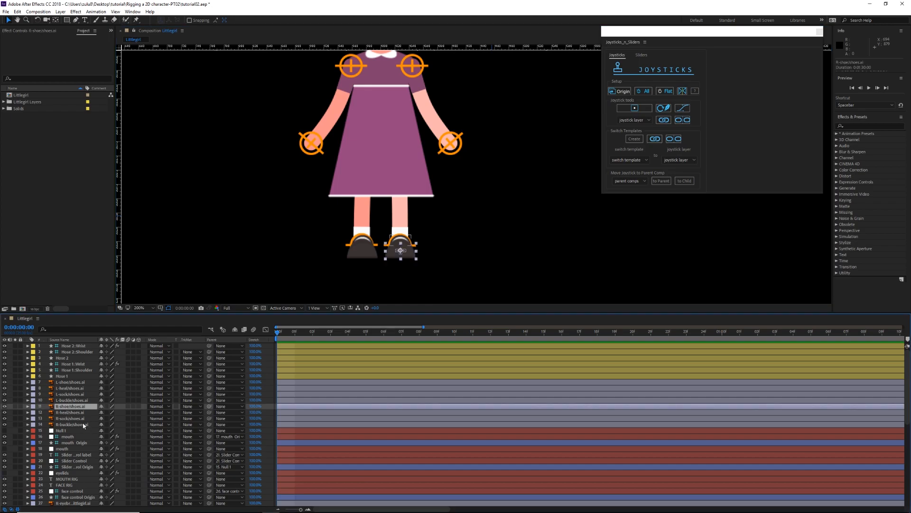
shift+click(69, 424)
drag(464, 192, 428, 198)
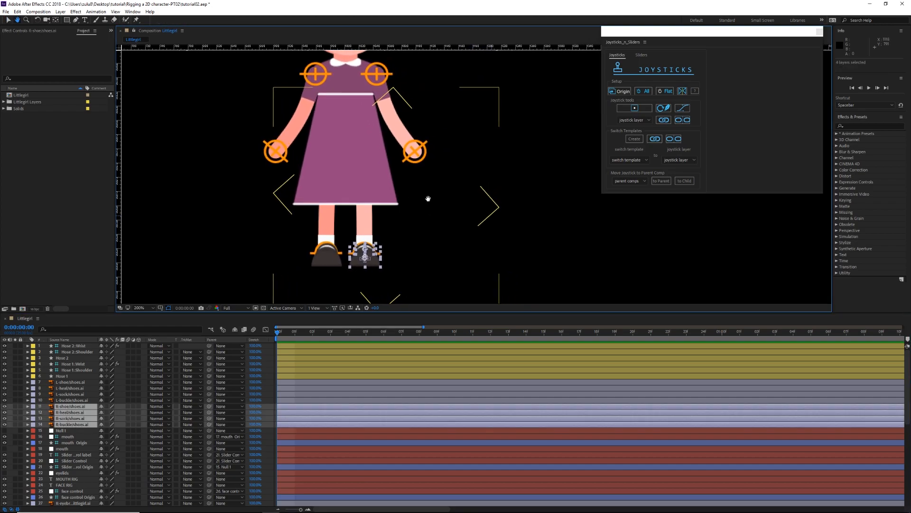
key(u)
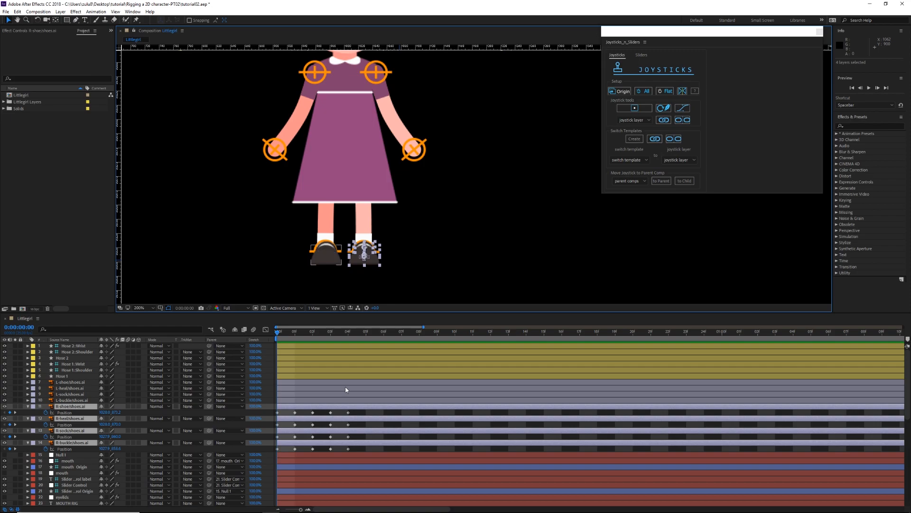
key(u)
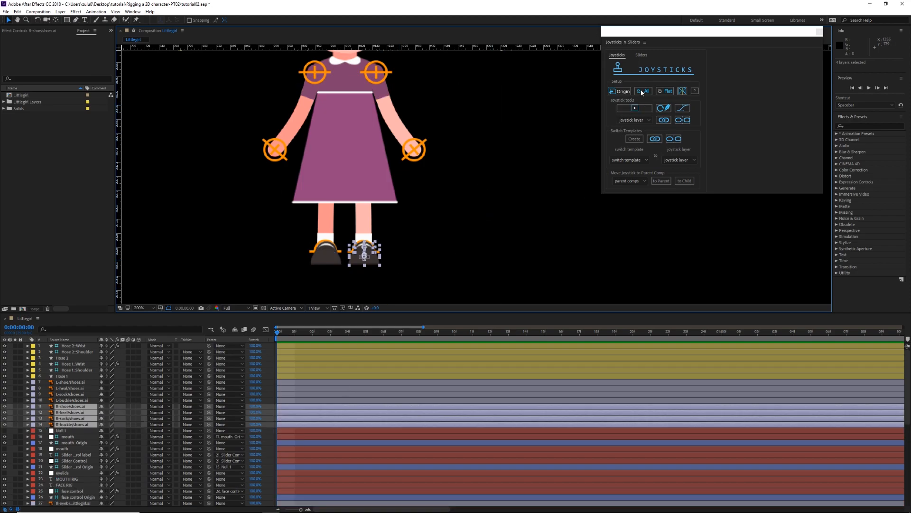
click(629, 110)
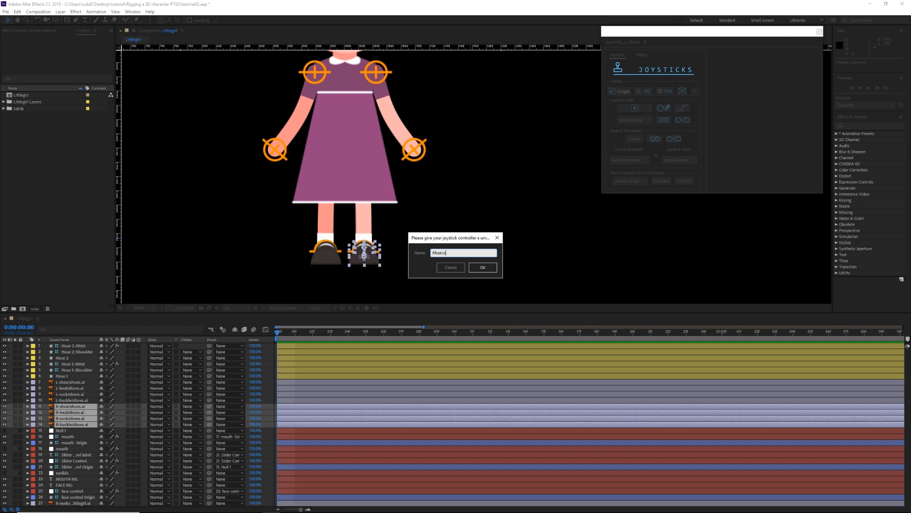
key(Return)
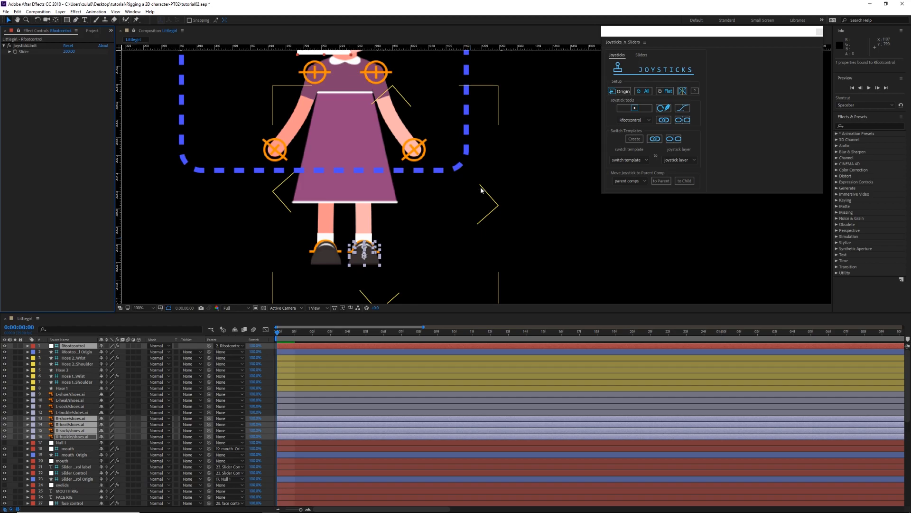
Step: Move the Rfootcontrol Origin frame off the character into the empty area beside her, on the side away from the face rig
scroll(481, 186, down, 2)
click(284, 220)
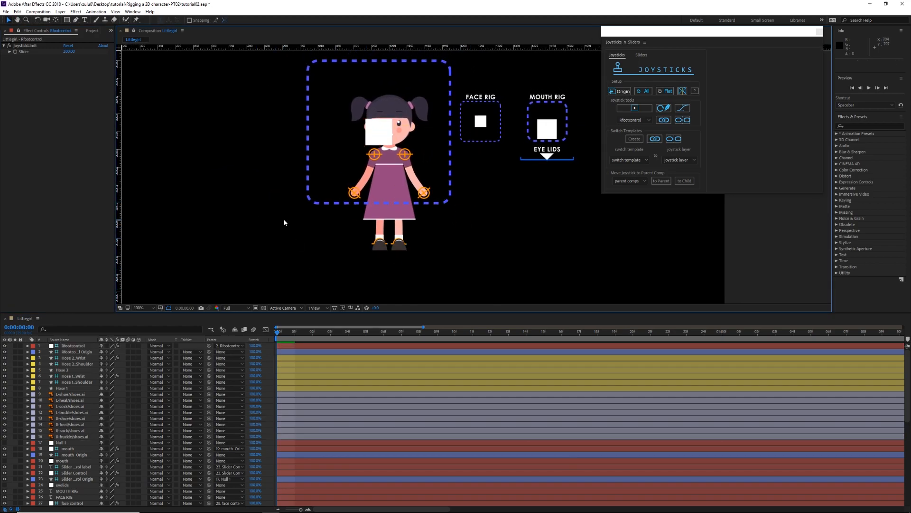
drag(308, 200, 159, 207)
click(206, 207)
Step: Test the Rfootcontrol joystick by moving its square handle, and undo the move
click(230, 138)
drag(235, 139, 258, 129)
key(ctrl+z)
Step: Scale the Rfootcontrol Origin frame down to about 57% and set the Rfootcontrol joystick limit to 89
click(299, 206)
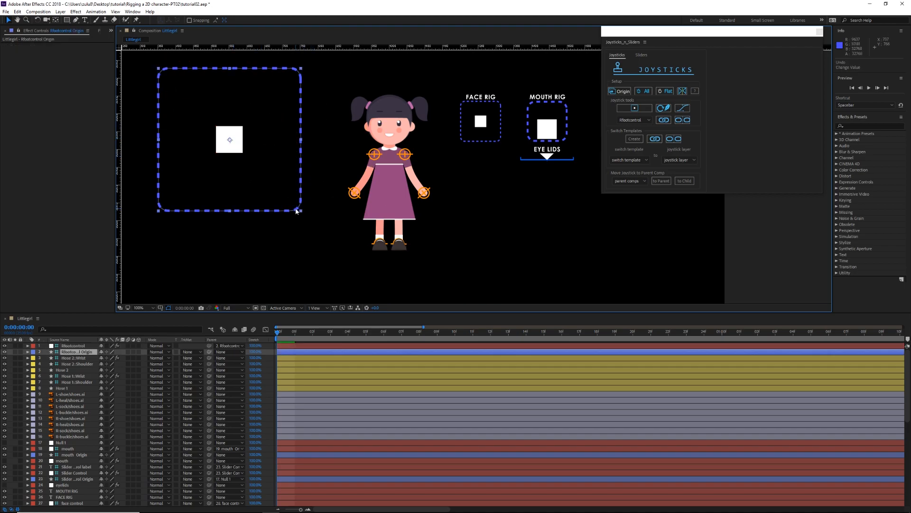
drag(157, 213, 187, 181)
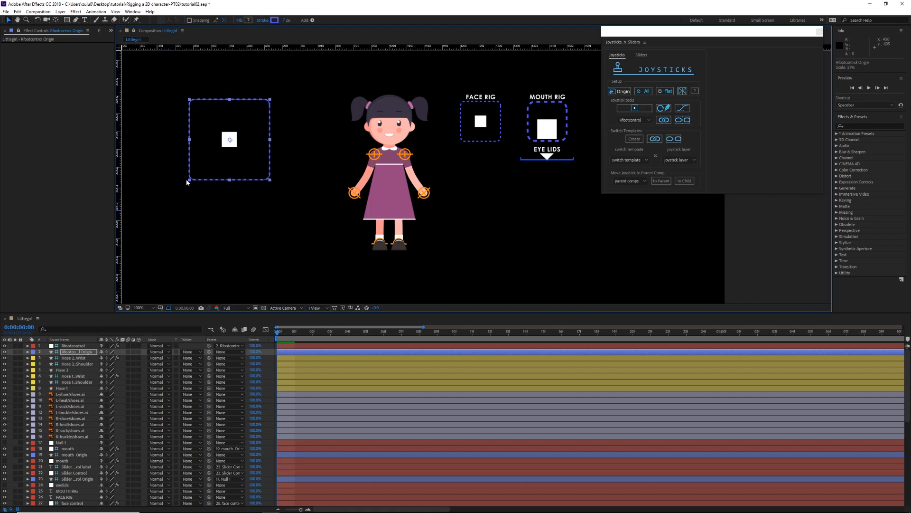
click(299, 346)
drag(68, 51, 48, 69)
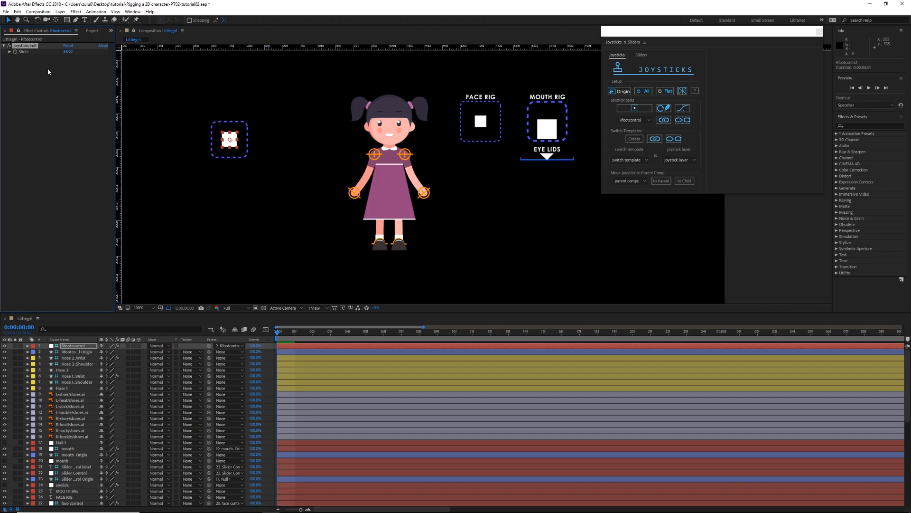
Step: Move the reduced Rfootcontrol Origin frame below the face, mouth and eyelid controllers, beside the character's skirt
click(212, 188)
drag(220, 156, 503, 217)
click(535, 241)
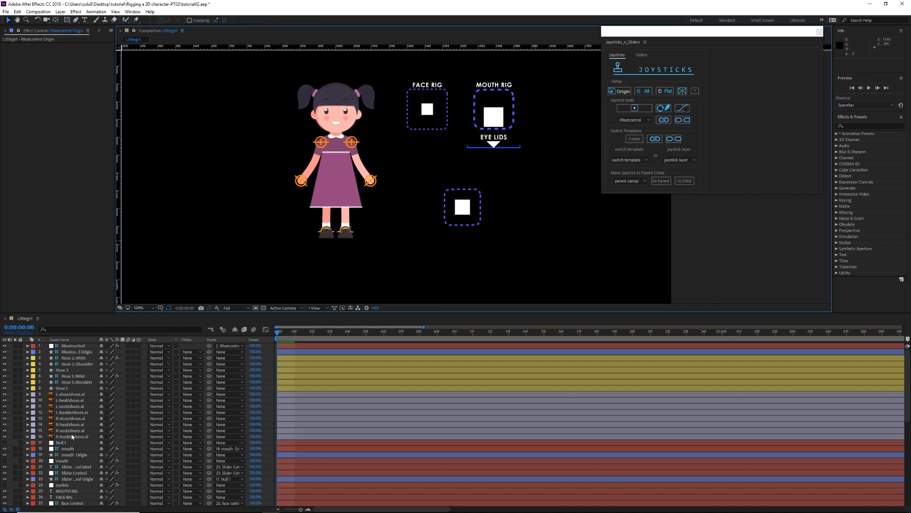
Step: Create a joystick controller named Lfootcontrol from the L-shoe, L-heal, L-sock and L-buckle layers
click(67, 412)
shift+click(68, 394)
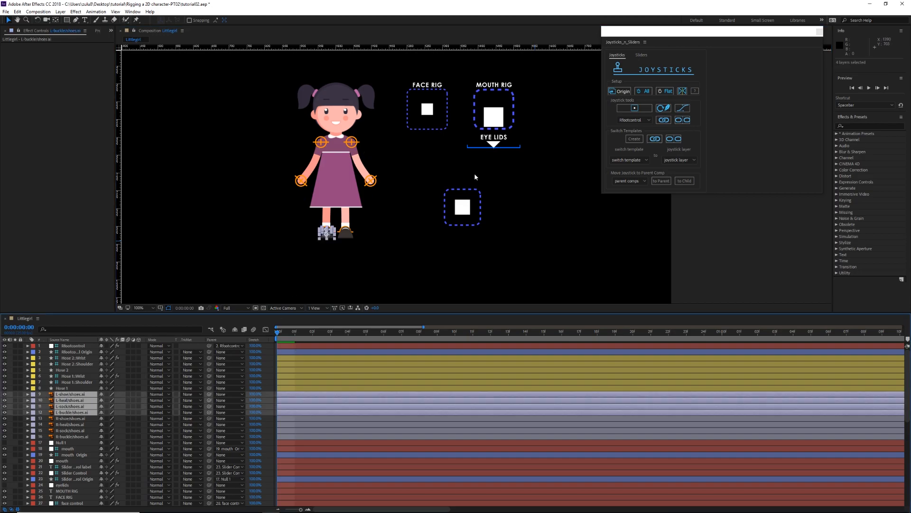
key(p)
key(p)
click(630, 108)
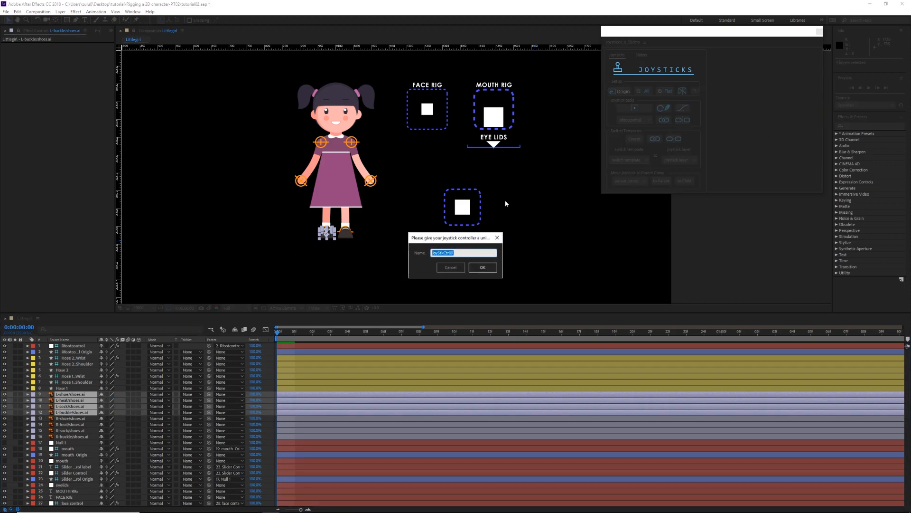
text(Lfootcontrol)
key(Return)
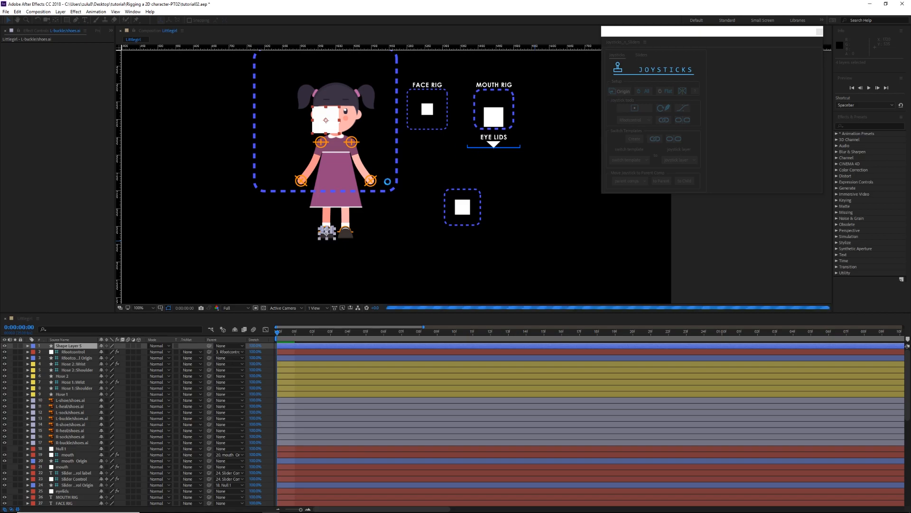
Step: Move the Lfootcontrol Origin frame off the character into the empty area on the side opposite the other controllers
scroll(412, 207, down, 2)
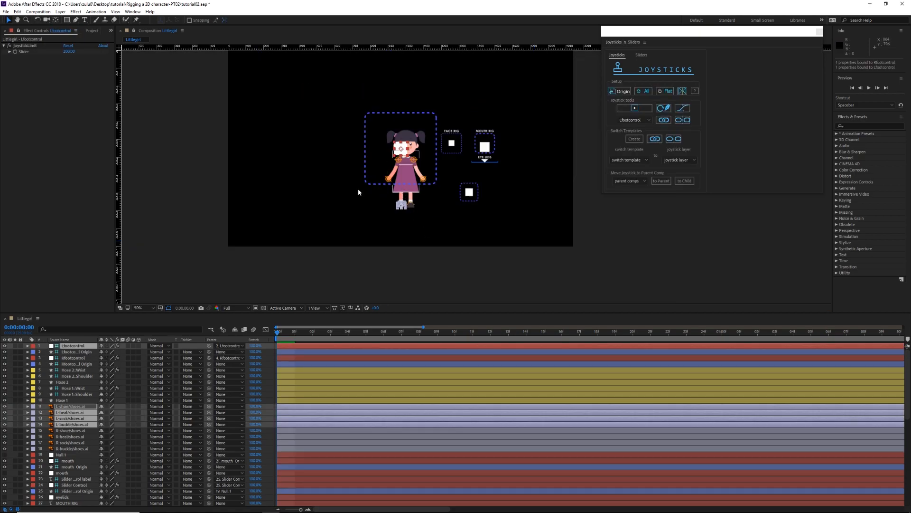
drag(345, 178, 274, 185)
scroll(305, 201, up, 1)
drag(201, 225, 285, 210)
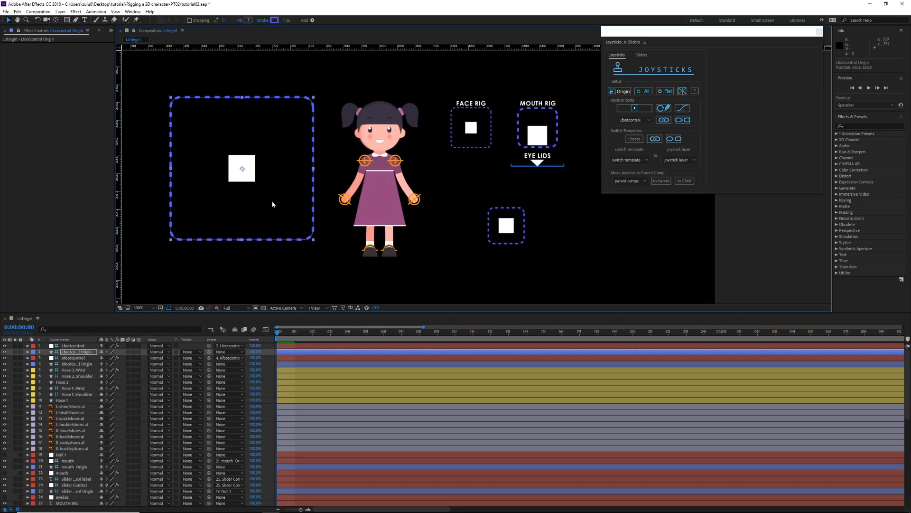
Step: Test the Lfootcontrol joystick by moving its square handle, and undo the move
click(247, 176)
drag(247, 175, 202, 140)
key(ctrl+z)
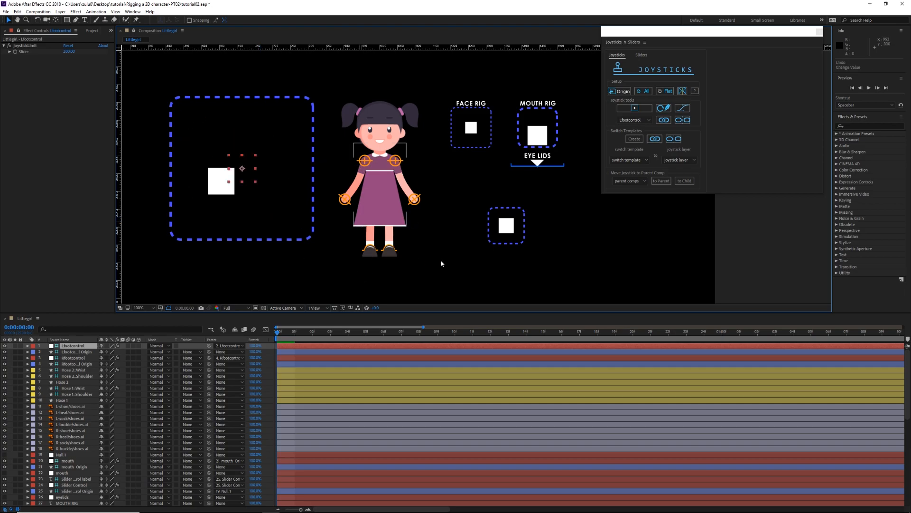
Step: Set the Lfootcontrol Origin scale to 56.5%, matching the scale of Rfootcontrol Origin
click(504, 243)
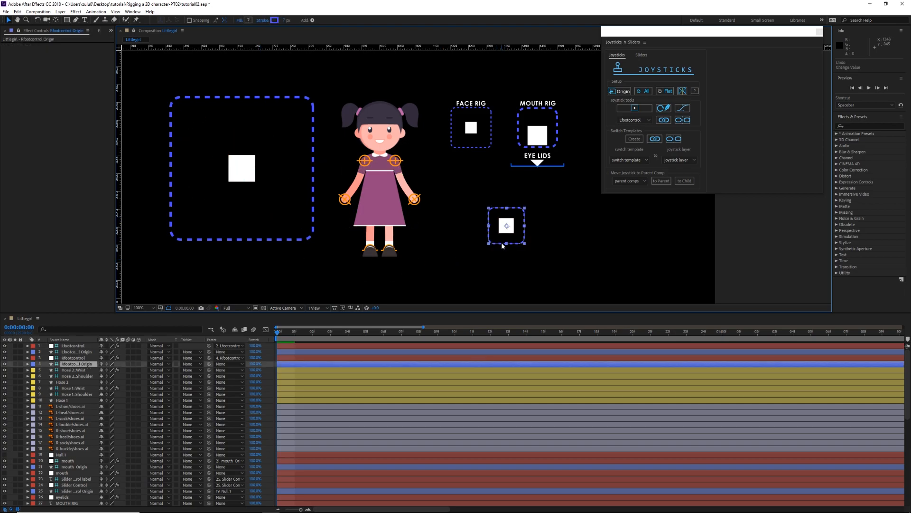
key(s)
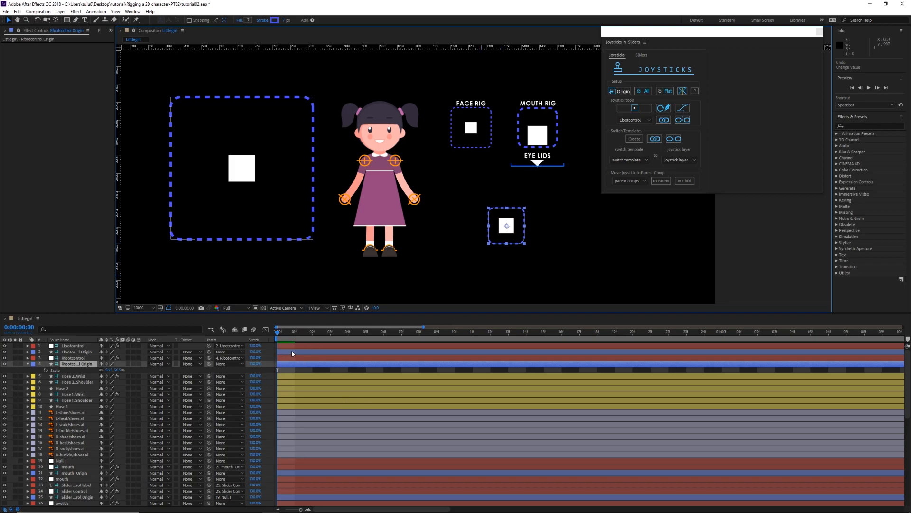
click(295, 351)
key(s)
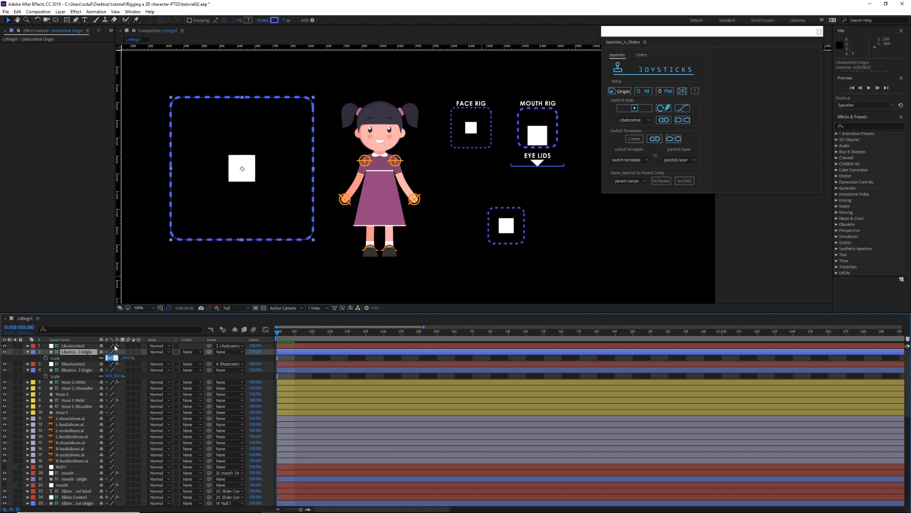
text(.5)
key(Return)
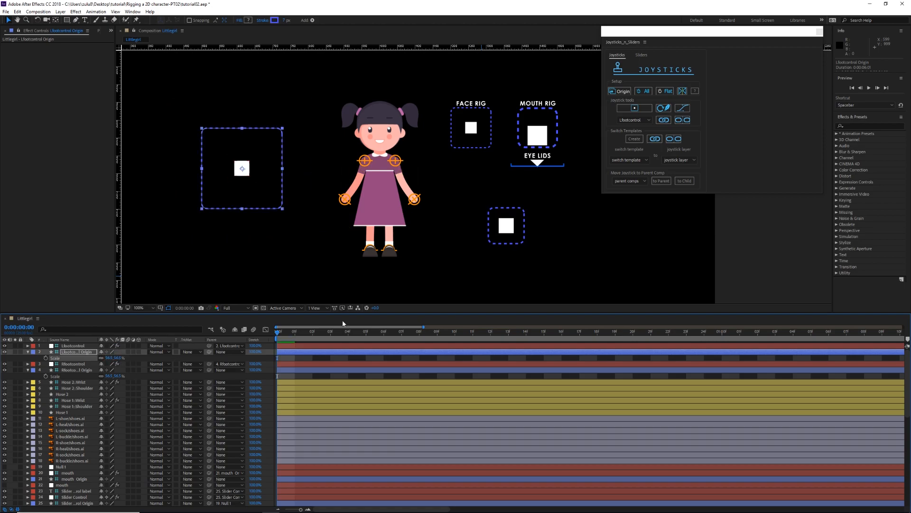
Step: Set the Lfootcontrol joystick limit to 89 and move its Origin frame directly beside the Rfootcontrol joystick
click(288, 363)
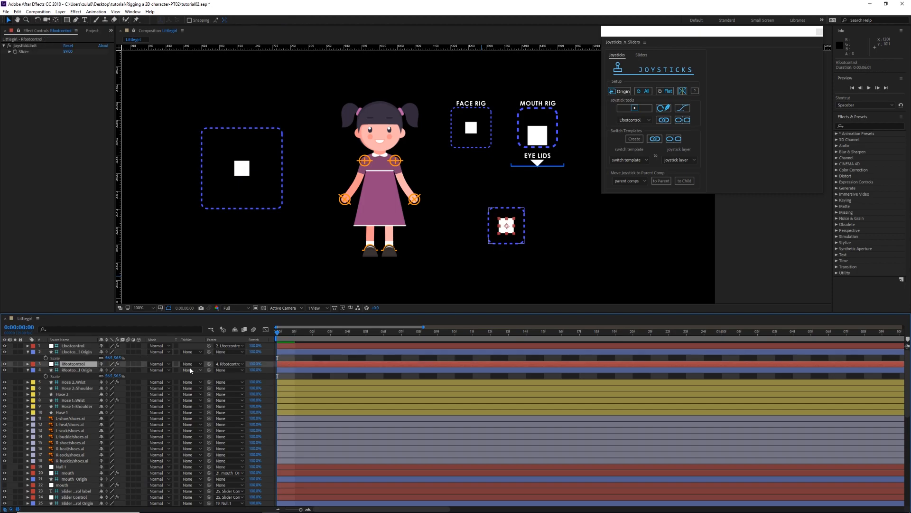
key(s)
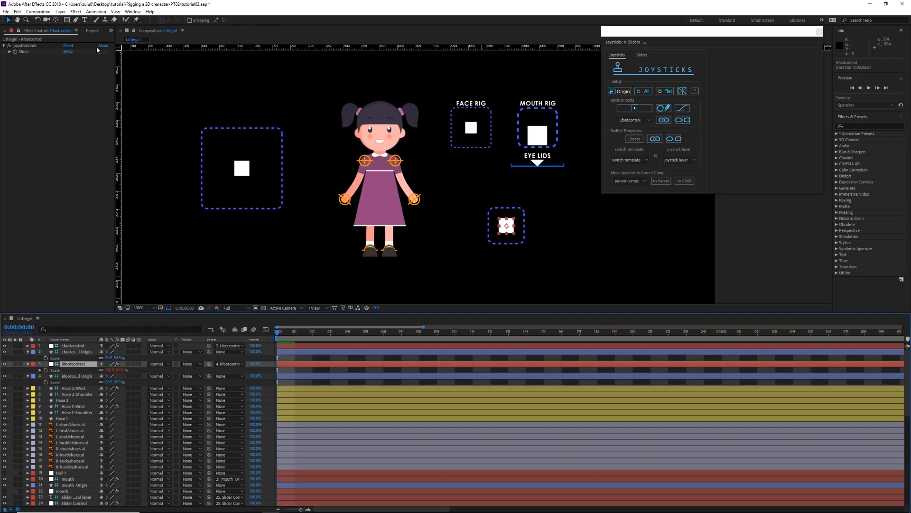
click(241, 168)
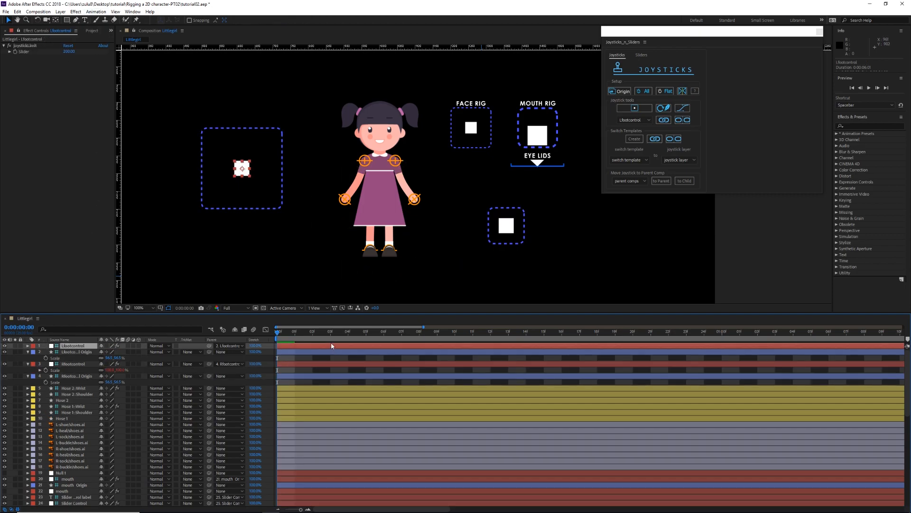
click(69, 51)
text(89)
key(Return)
drag(259, 175, 473, 230)
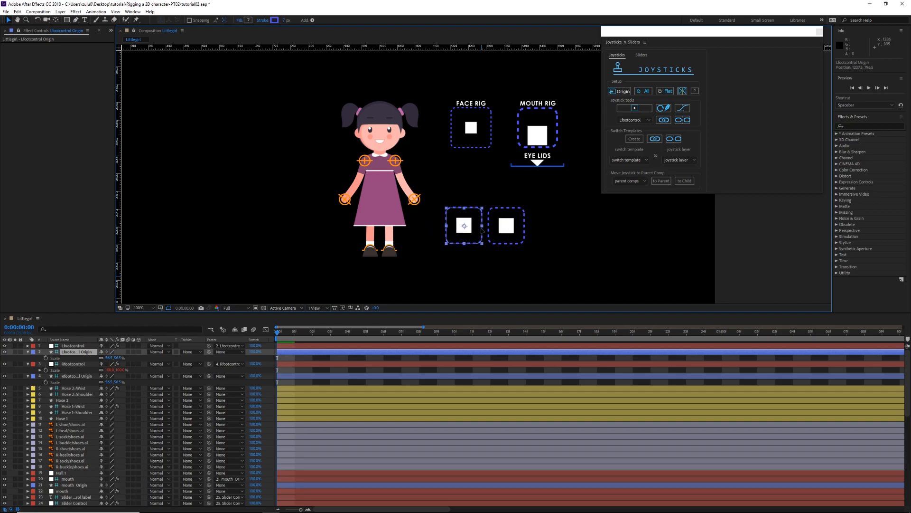
click(529, 261)
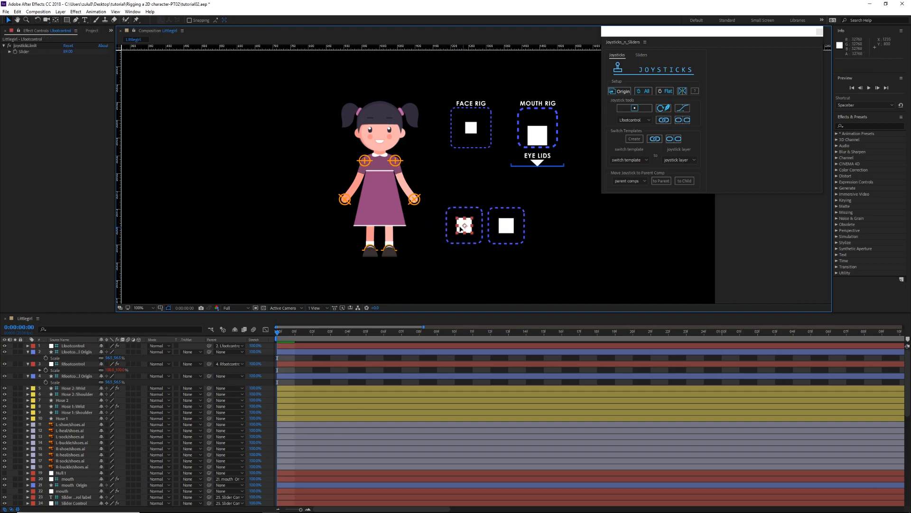
Step: Test both foot joysticks by moving their handles, and undo the changes
click(453, 227)
drag(453, 227, 505, 152)
click(506, 227)
scroll(539, 250, up, 1)
Step: Fine-tune the Lfootcontrol Origin frame's position so it lines up with the Rfootcontrol frame
click(513, 240)
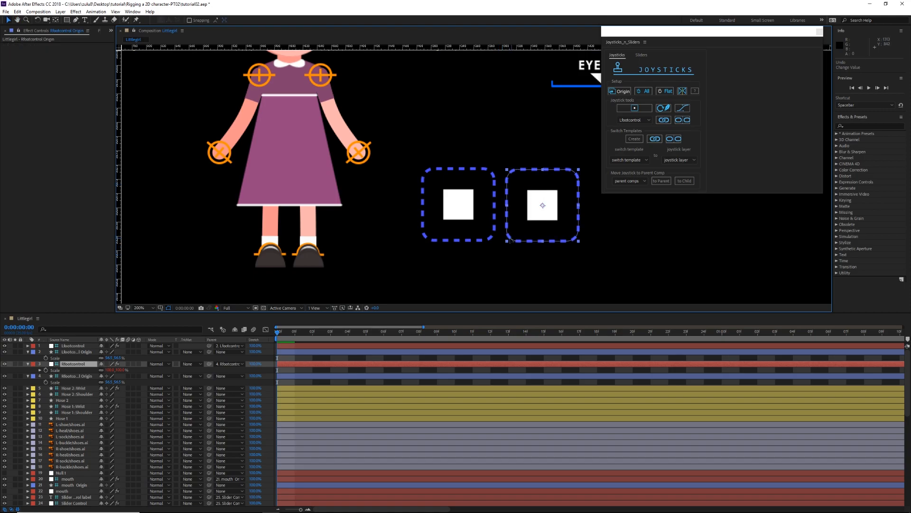
shift+click(485, 239)
drag(479, 235, 482, 270)
click(360, 267)
drag(380, 243, 444, 200)
Step: Deselect the hose layer and collapse the Scale properties of the foot joystick layers
click(212, 215)
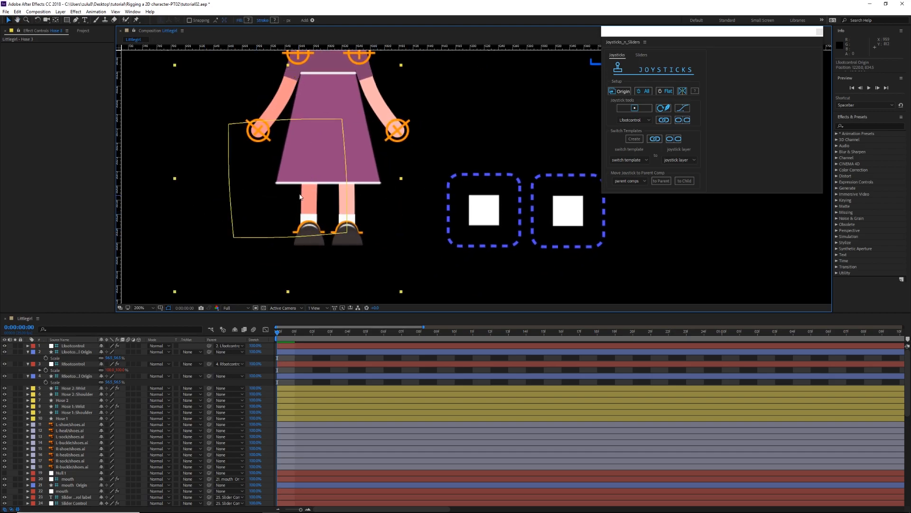
drag(300, 197, 336, 190)
click(187, 229)
drag(378, 208, 308, 230)
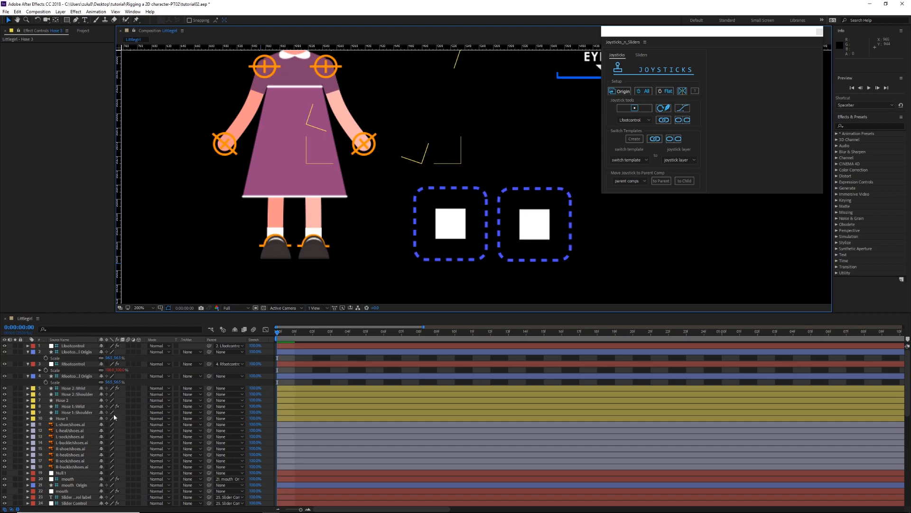
click(28, 351)
click(28, 358)
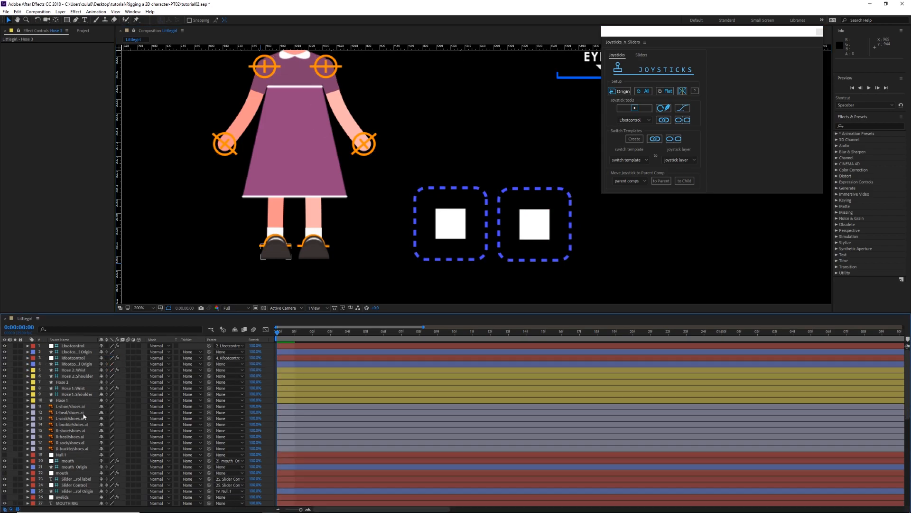
Step: Try moving the Hose 3::Ankle controller to check whether the shoe follows the leg, and undo the move
scroll(83, 415, down, 6)
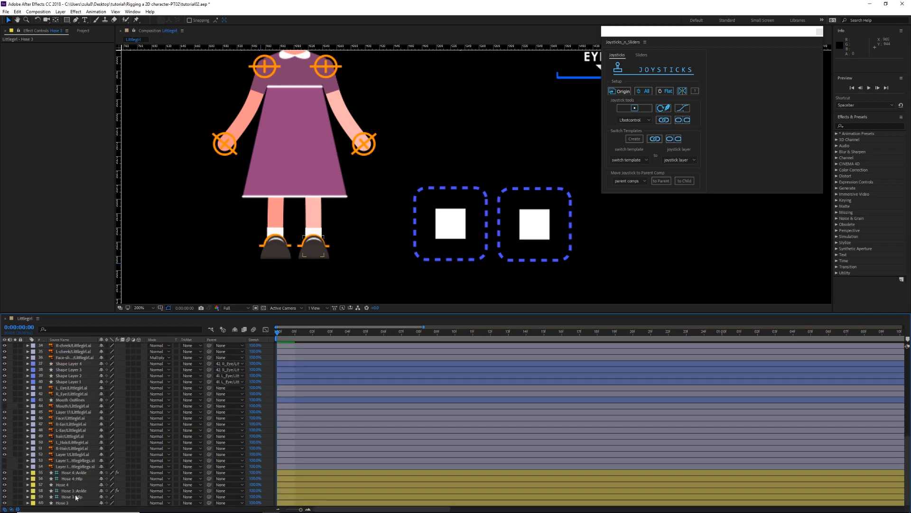
click(314, 245)
drag(315, 246, 354, 241)
key(ctrl+z)
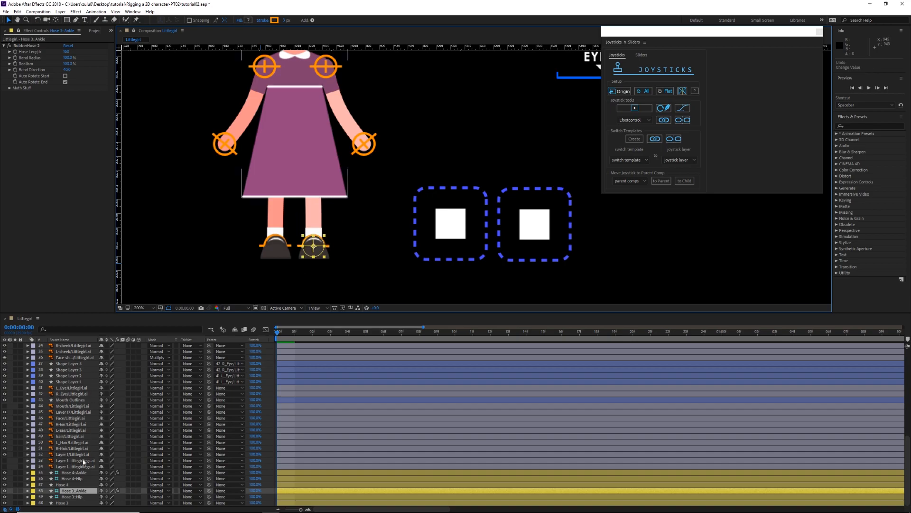
Step: Chain the left foot layers by parenting L-shoe to L-heal, L-heal to L-sock, and L-sock to L-buckle
scroll(71, 460, up, 10)
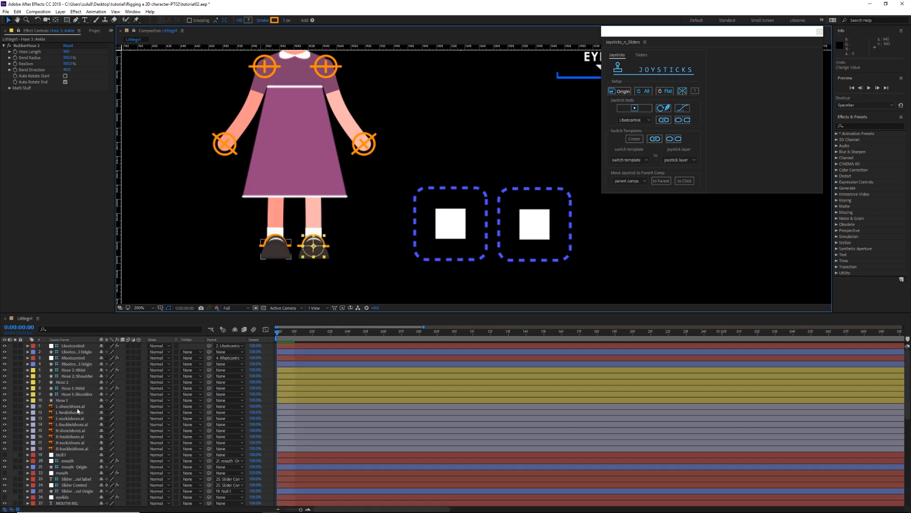
click(72, 406)
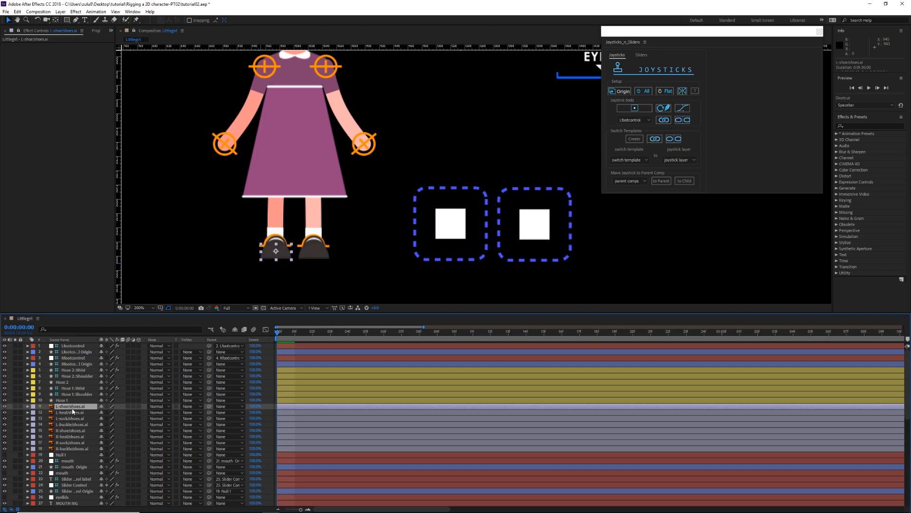
click(74, 425)
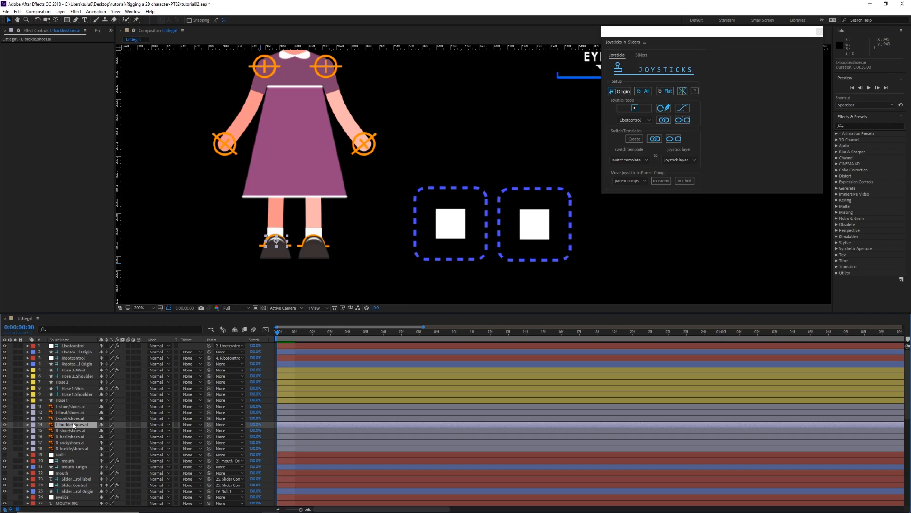
click(71, 406)
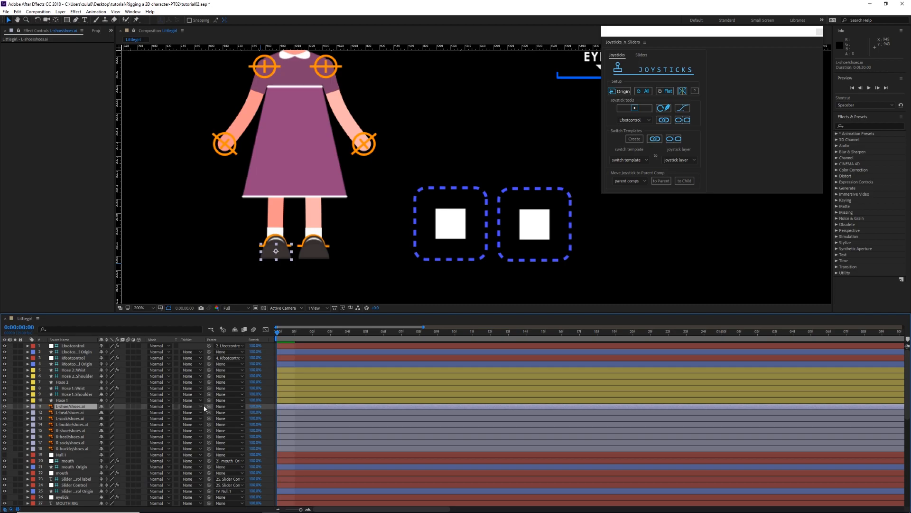
drag(209, 409, 76, 415)
drag(209, 412, 75, 421)
drag(207, 419, 74, 426)
Step: Try moving the L-buckle layer to check whether the left shoe parts follow it, and undo the move
click(71, 426)
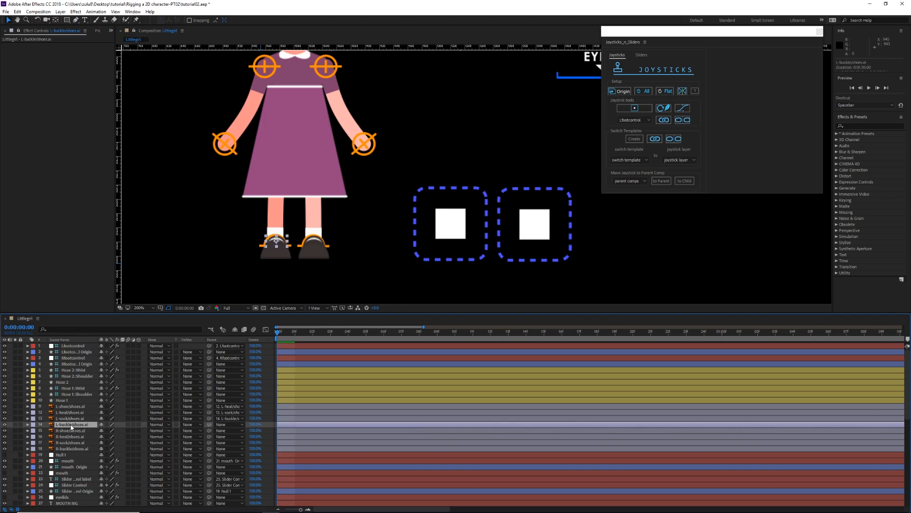
mouse_move(276, 241)
mouse_down()
mouse_move(259, 235)
mouse_move(276, 241)
mouse_up()
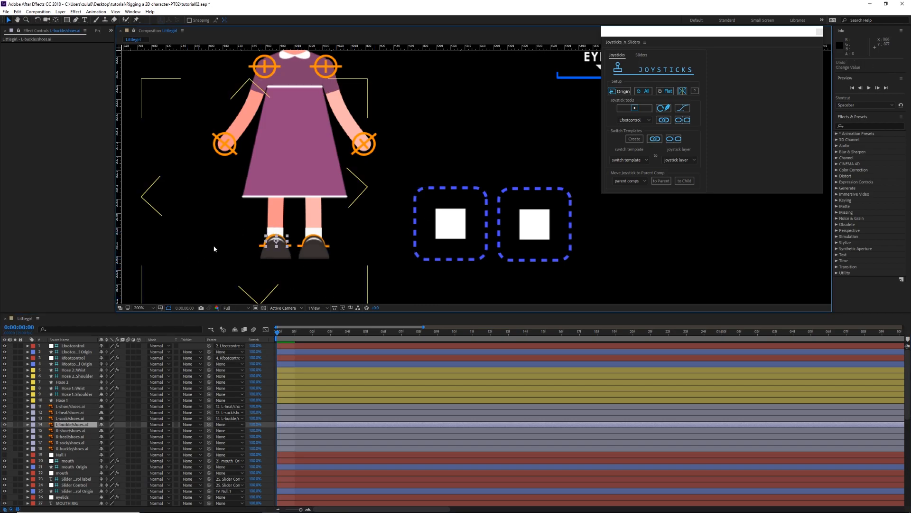
drag(282, 245, 280, 234)
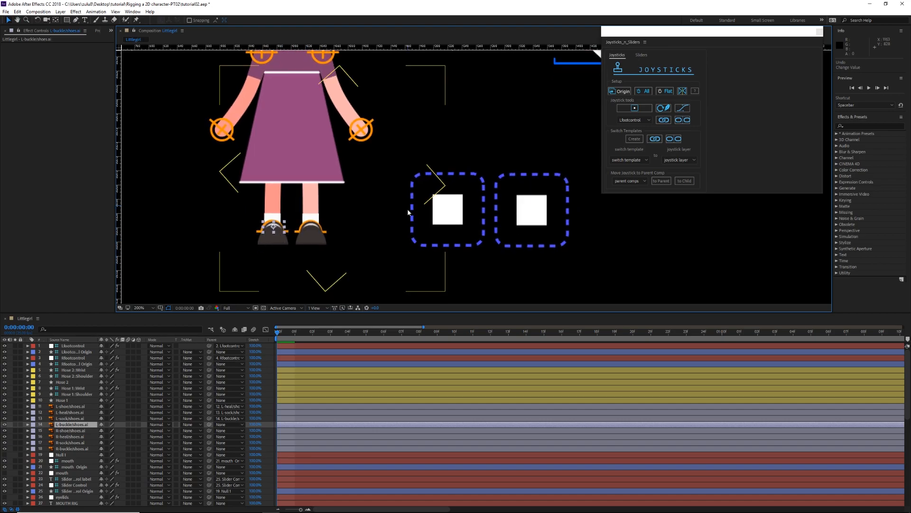
Step: Enlarge the timeline area and parent the L-buckle layer to the Hose 4::Ankle controller
click(65, 425)
scroll(72, 427, down, 5)
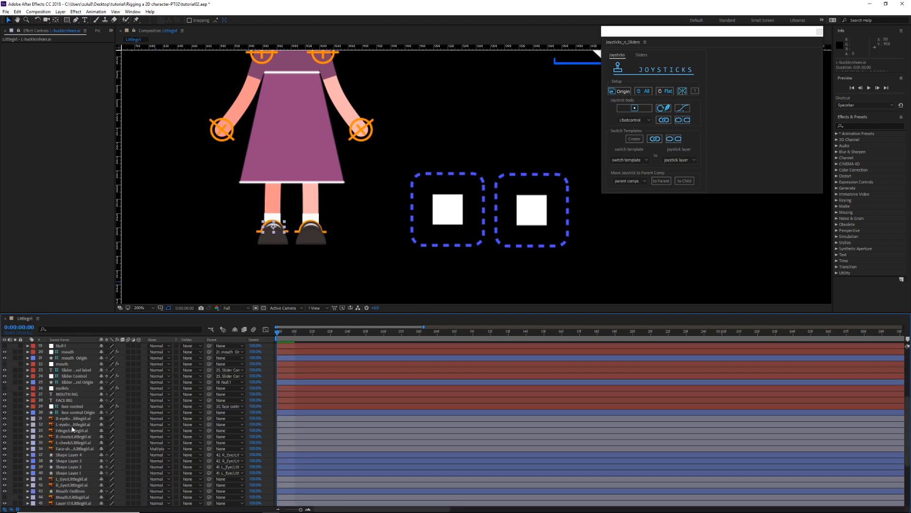
scroll(79, 442, up, 4)
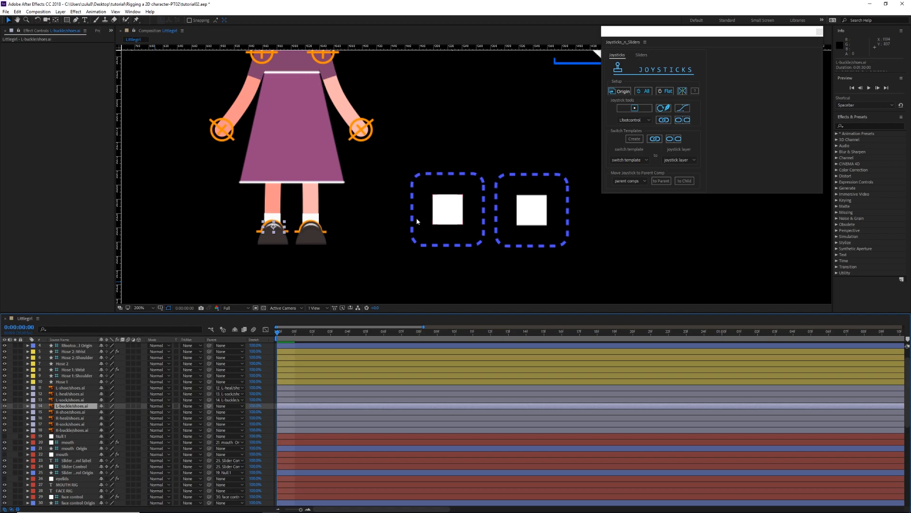
drag(348, 247, 316, 227)
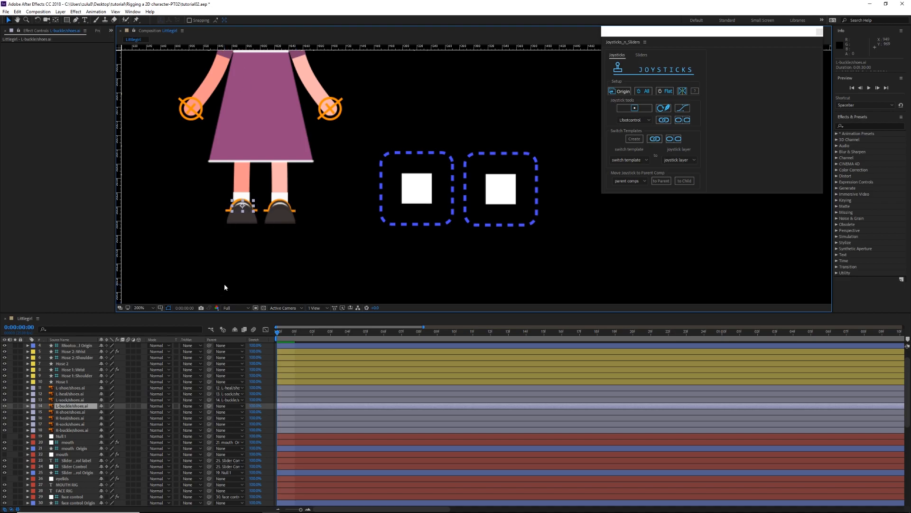
drag(238, 261, 245, 253)
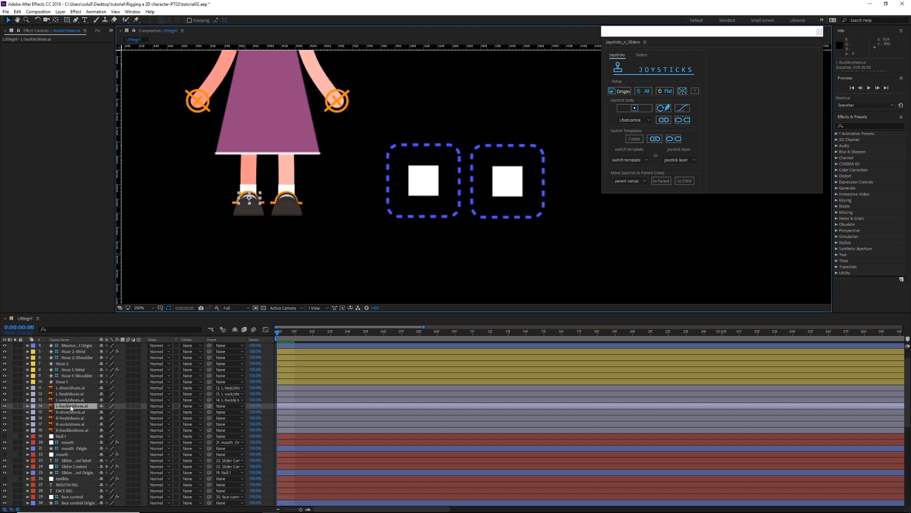
scroll(75, 409, down, 2)
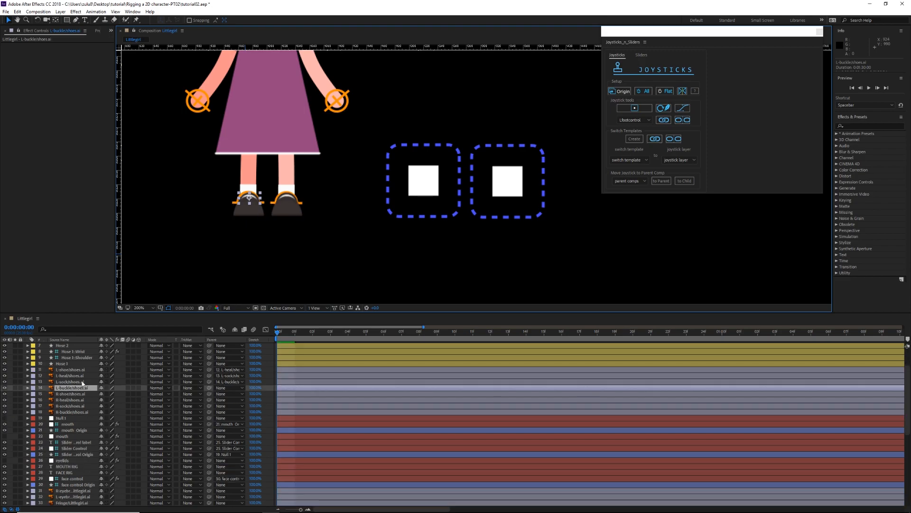
drag(80, 313, 90, 138)
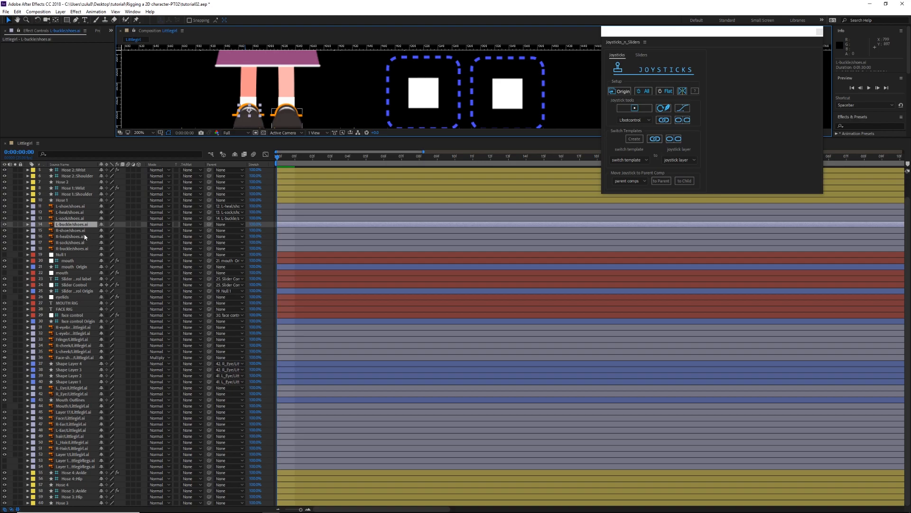
click(84, 491)
click(81, 473)
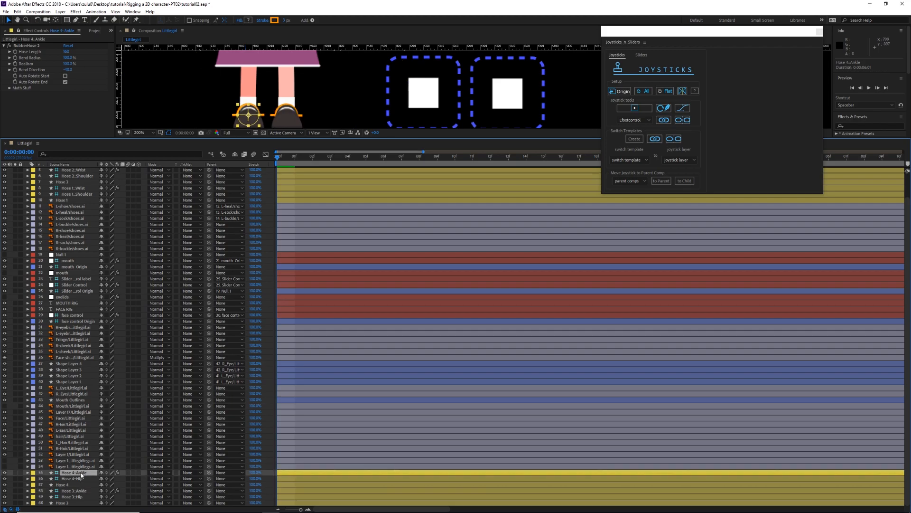
click(74, 225)
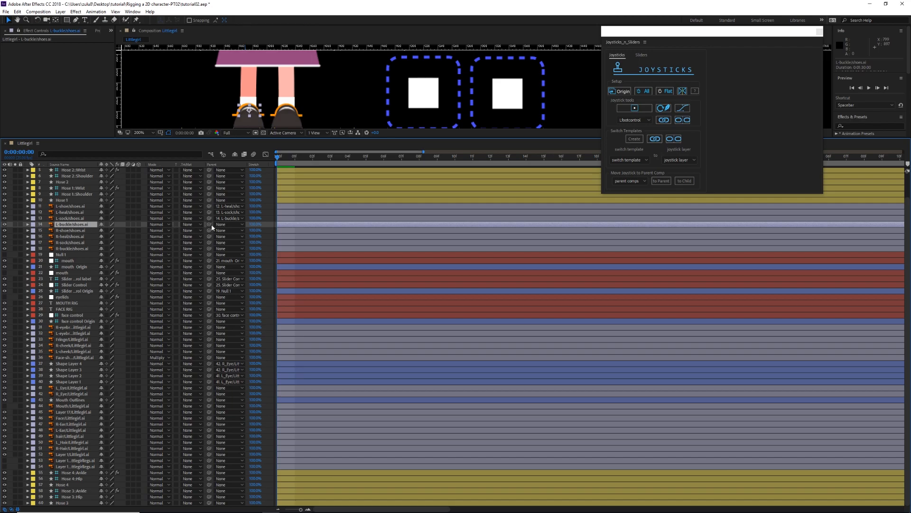
drag(209, 225, 82, 473)
Step: Test the Hose 4::Ankle controller and the Lfootcontrol joystick by moving them, and undo the changes
click(78, 473)
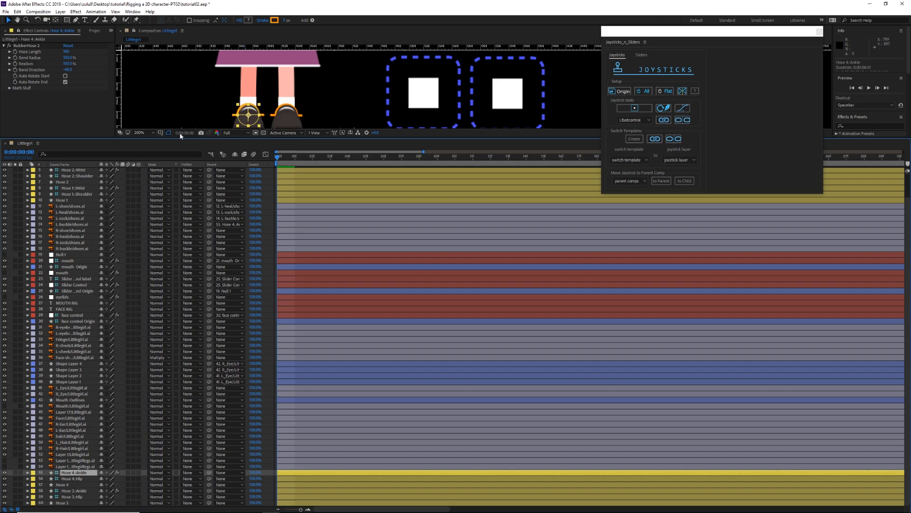
click(179, 96)
click(76, 473)
drag(234, 108, 226, 98)
key(Return)
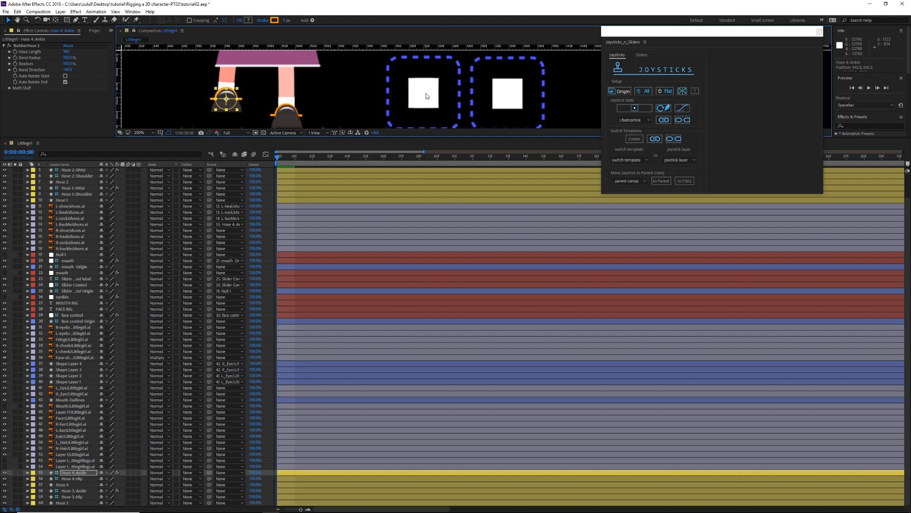
click(430, 98)
drag(418, 91, 396, 90)
drag(414, 57, 418, 81)
key(ctrl+z)
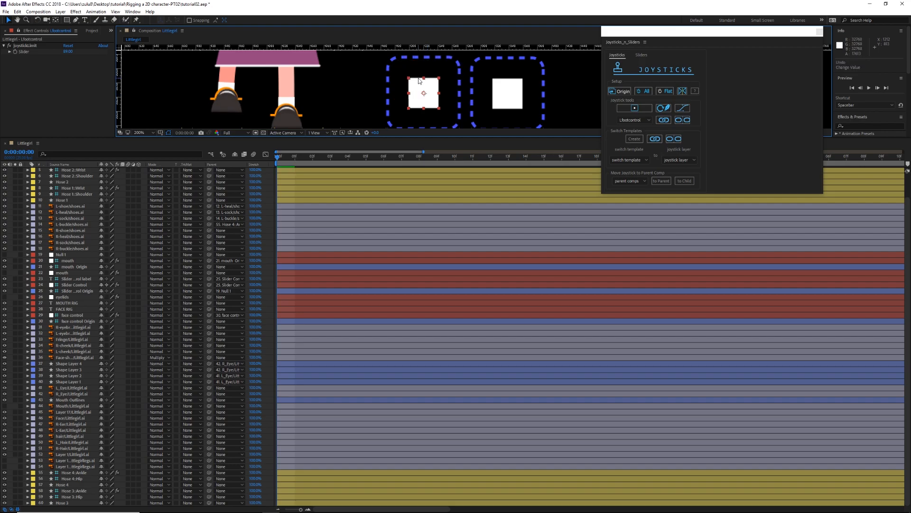
click(247, 114)
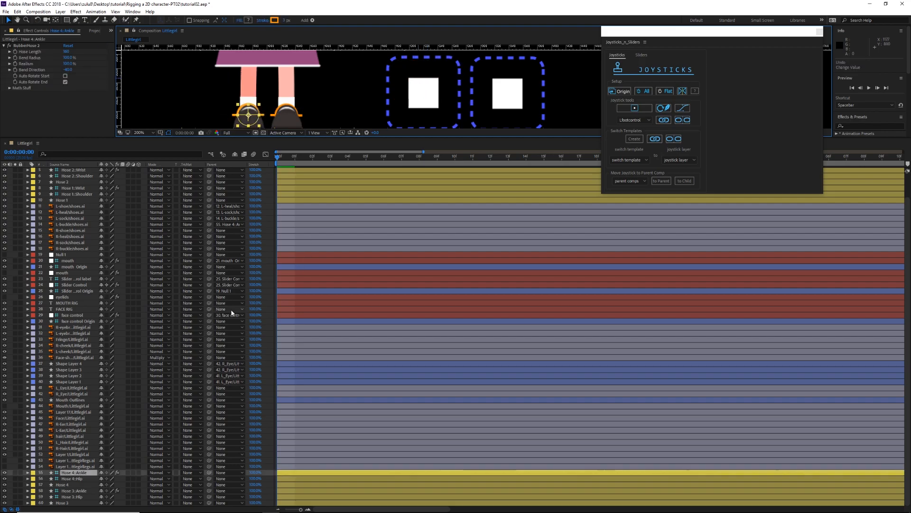
Step: Chain the right foot layers by parenting R-shoe to R-heal, R-heal to R-sock, and R-sock to R-buckle
scroll(139, 384, up, 2)
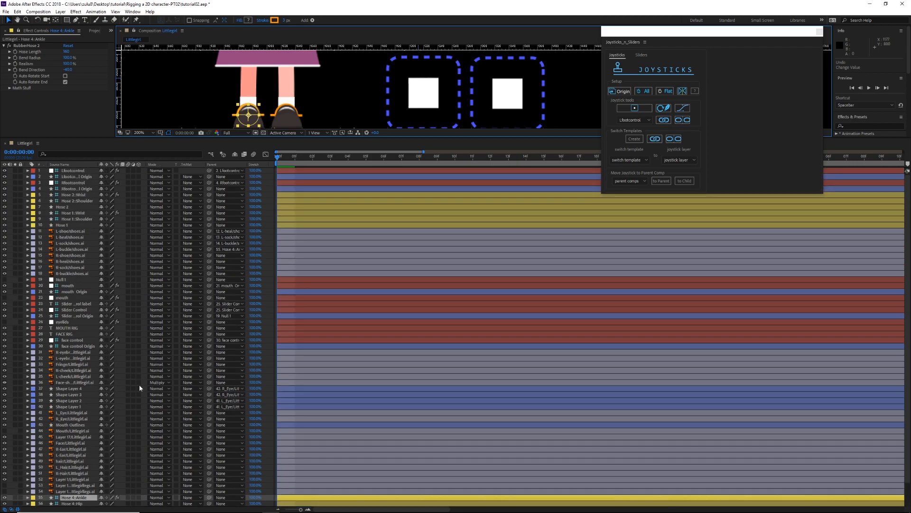
click(80, 250)
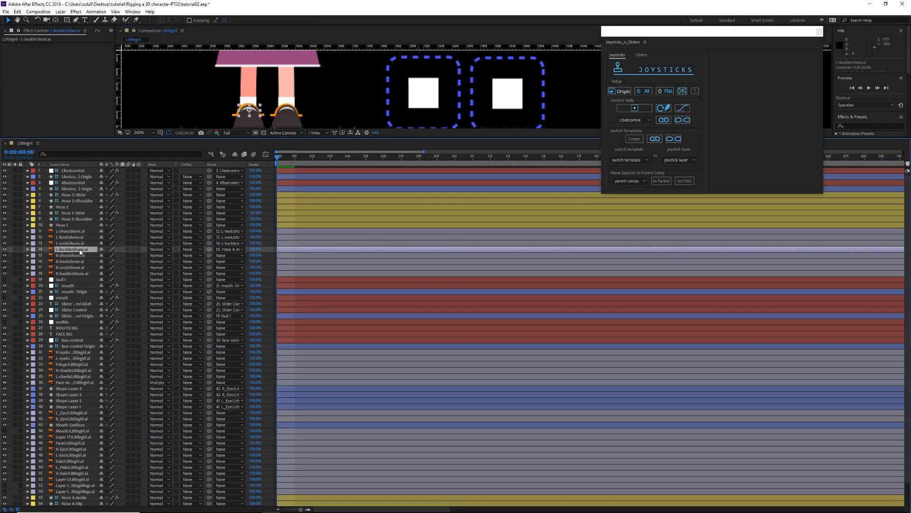
click(170, 90)
drag(218, 89, 210, 83)
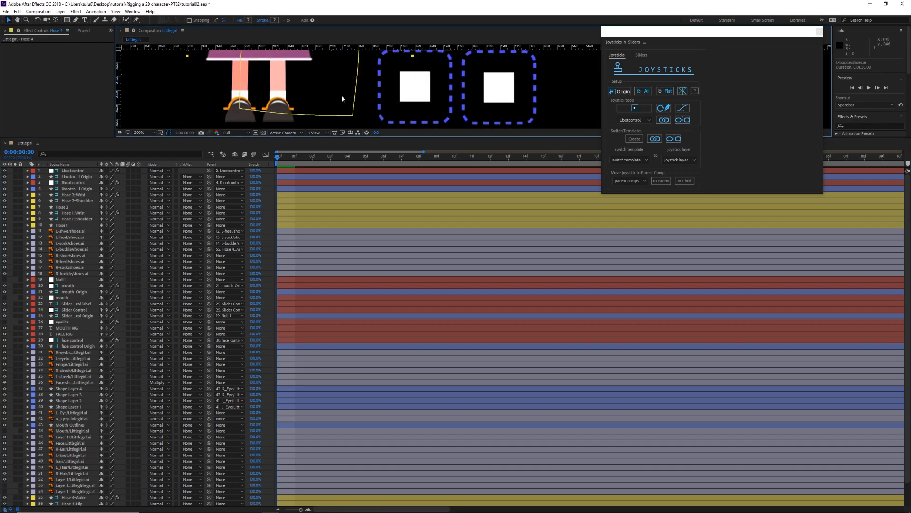
click(69, 256)
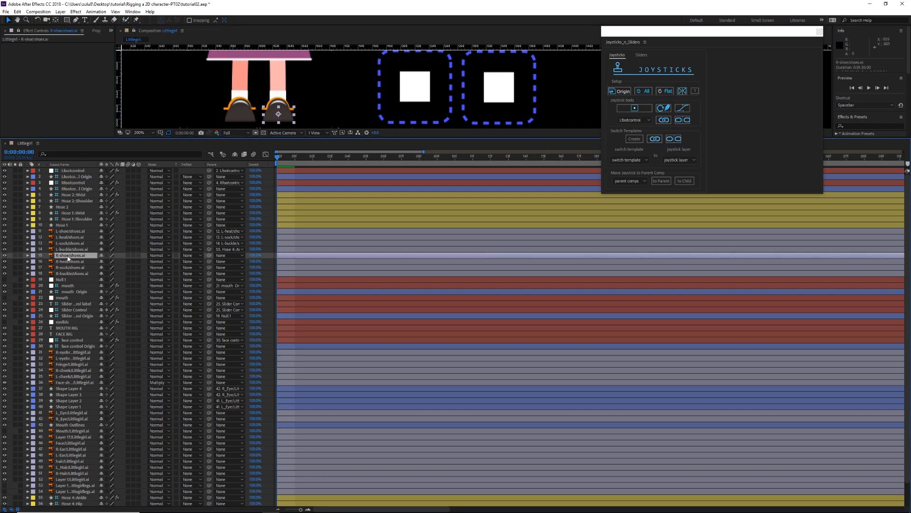
drag(209, 256, 78, 262)
click(67, 262)
drag(209, 268, 68, 270)
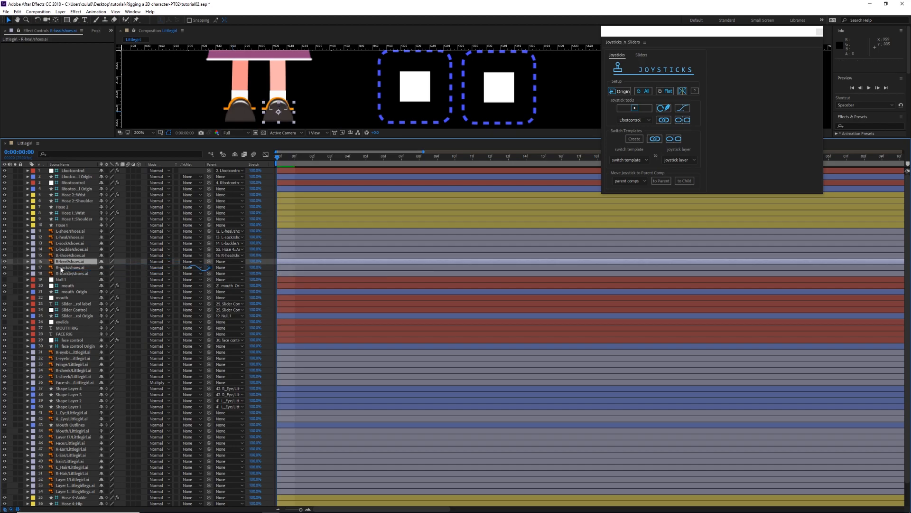
click(61, 269)
click(69, 261)
drag(209, 261, 80, 271)
click(70, 269)
drag(209, 267, 70, 274)
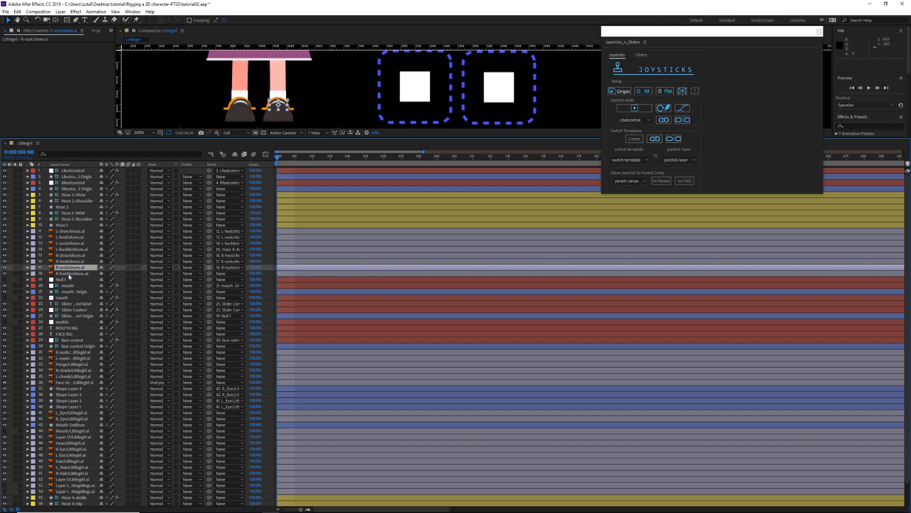
Step: Parent the R-buckle layer to the Hose 3::Ankle controller
click(67, 274)
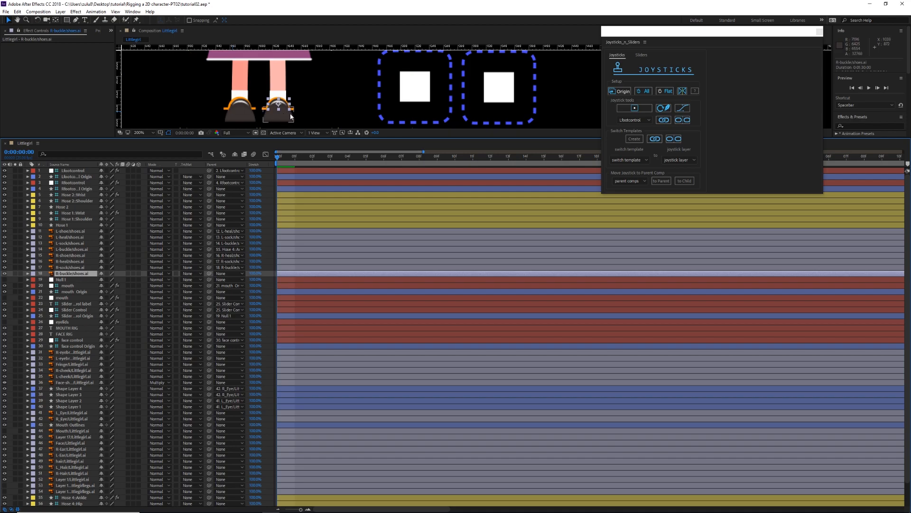
scroll(322, 101, down, 2)
drag(322, 101, 247, 94)
scroll(124, 312, down, 2)
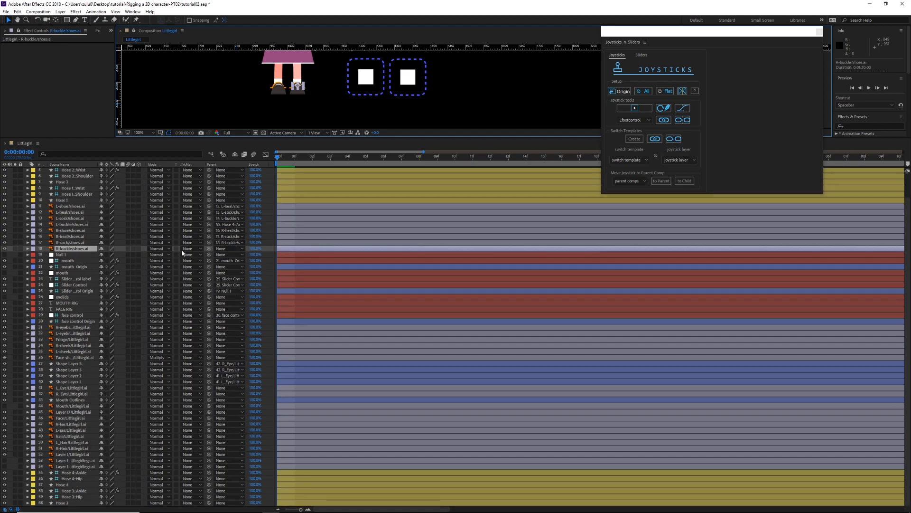
drag(209, 248, 80, 491)
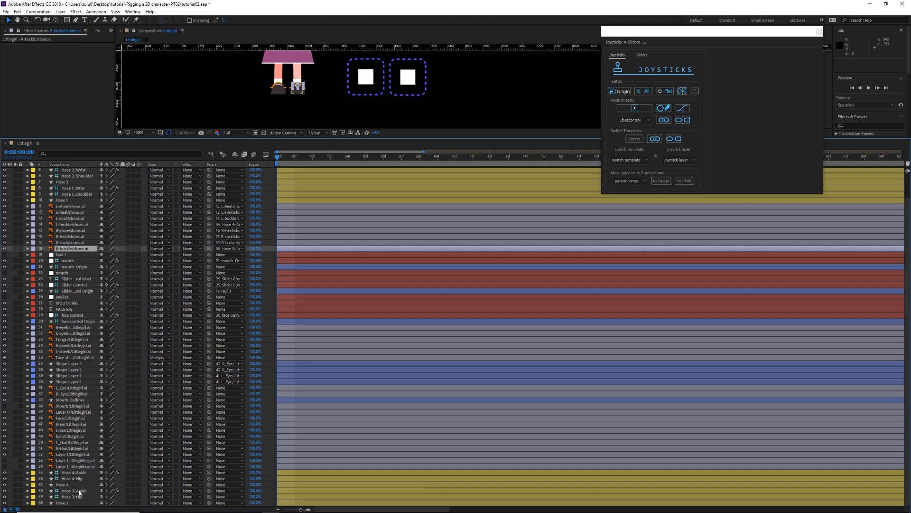
Step: Enlarge the composition view, test the Hose 3::Ankle controller and both foot joysticks by moving them, and undo the changes
click(80, 491)
drag(338, 84, 335, 102)
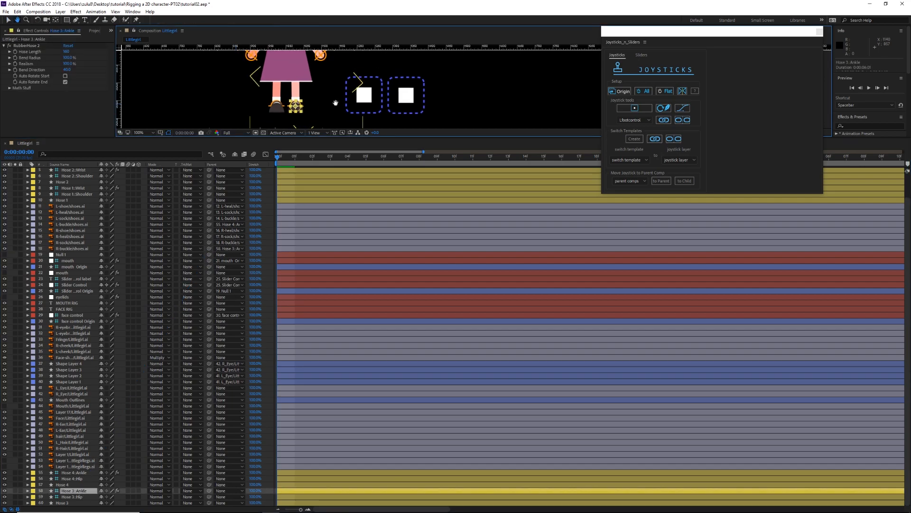
drag(327, 138, 330, 241)
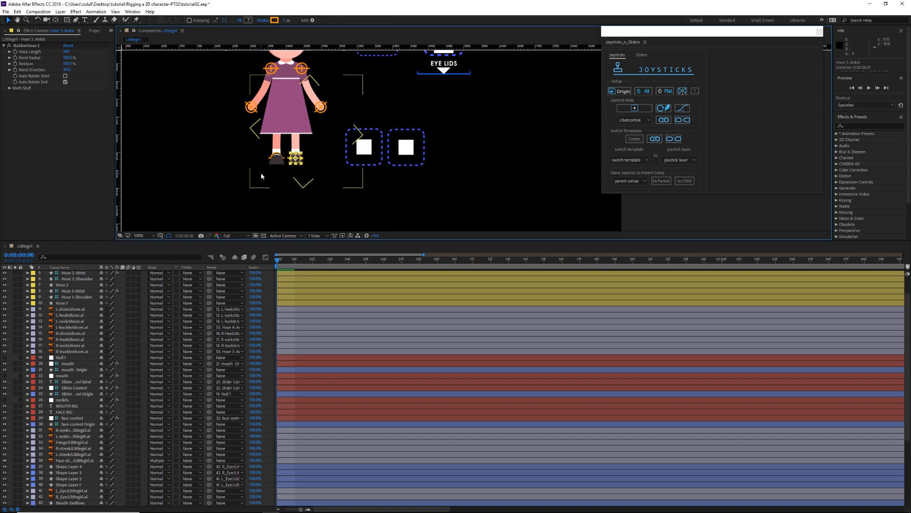
scroll(251, 182, up, 1)
drag(334, 158, 479, 133)
drag(261, 150, 273, 130)
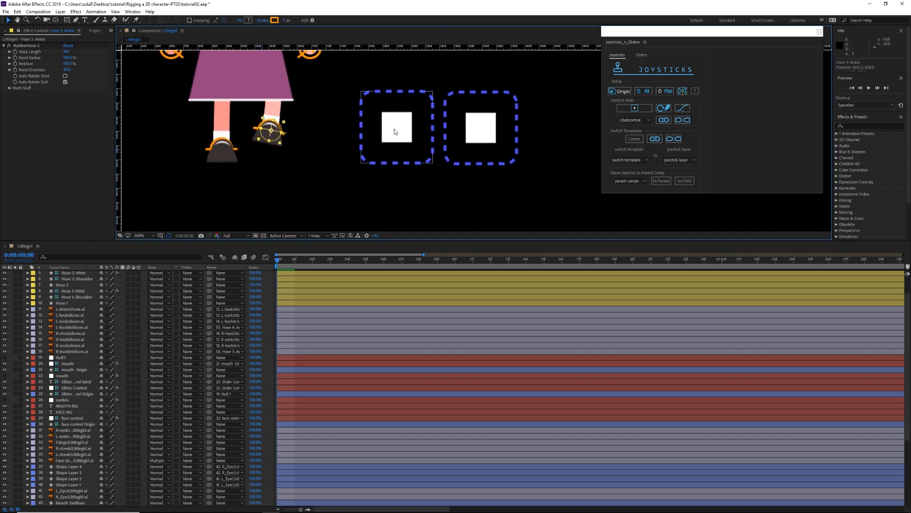
drag(398, 133, 389, 102)
key(ctrl+z)
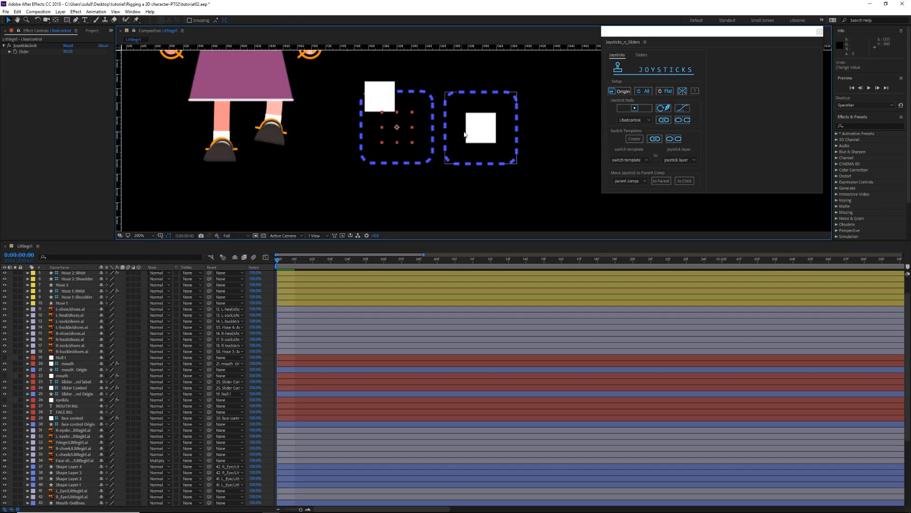
drag(478, 133, 483, 83)
key(ctrl+z)
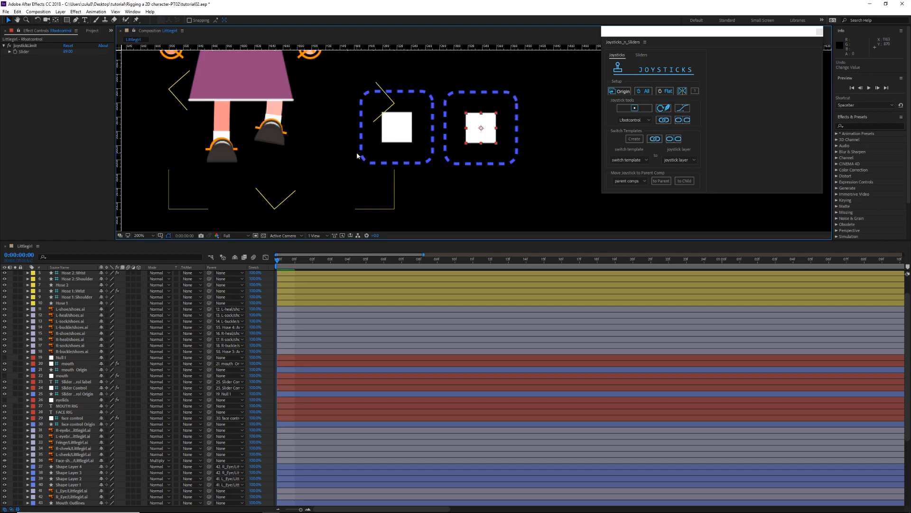
click(260, 150)
scroll(346, 152, down, 2)
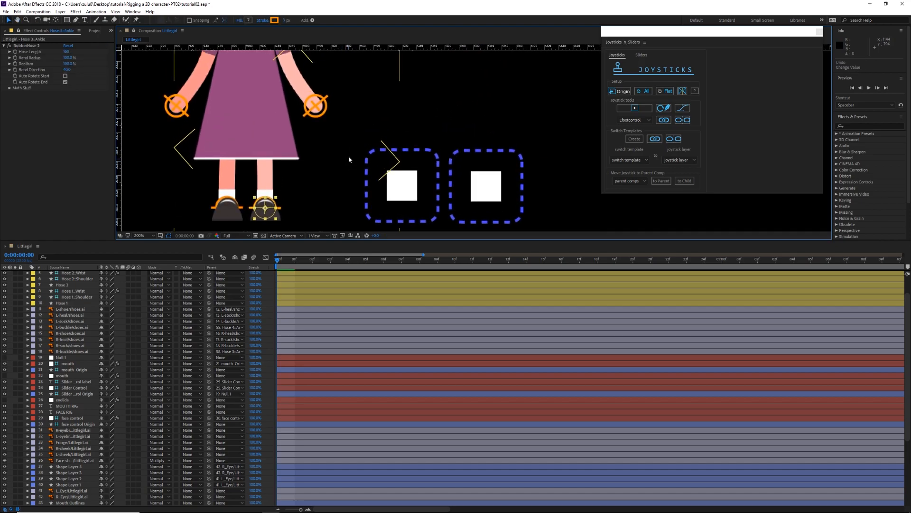
click(248, 138)
drag(492, 162, 437, 163)
click(468, 162)
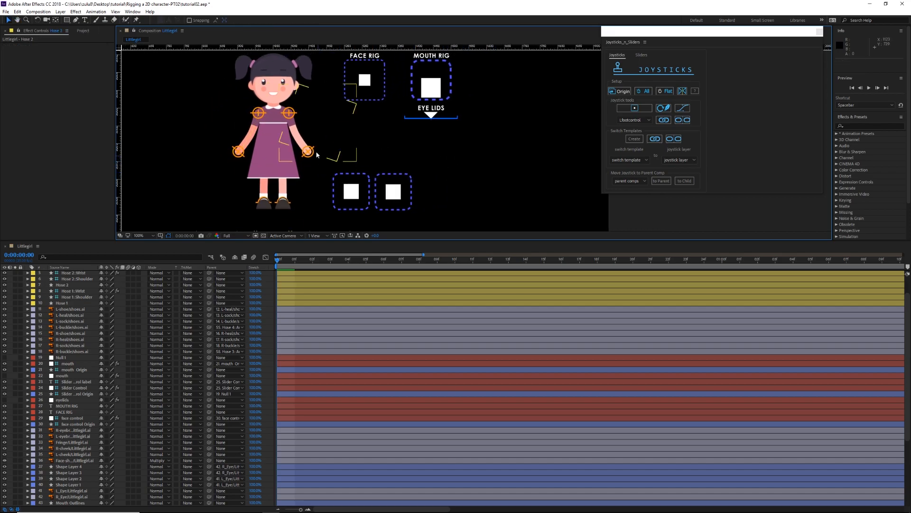
Step: Test the arm rig by moving the wrist controller on the arm beside the joysticks
drag(309, 152, 321, 128)
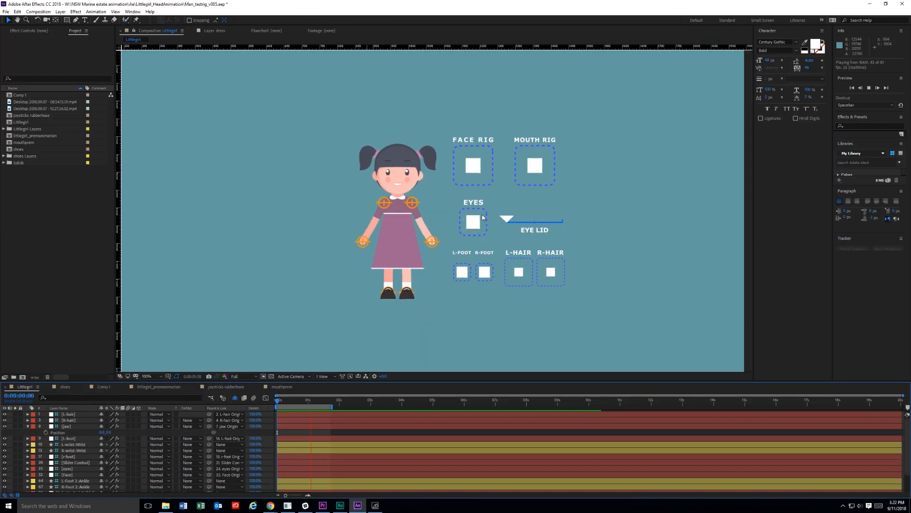
Step: Stop the preview of the finished rig, test the EYES joystick by moving its controller, and undo the change
key(space)
mouse_move(467, 216)
mouse_down()
mouse_move(461, 220)
mouse_move(478, 204)
mouse_move(490, 223)
mouse_move(468, 205)
mouse_move(492, 213)
mouse_move(470, 210)
mouse_move(479, 214)
mouse_up()
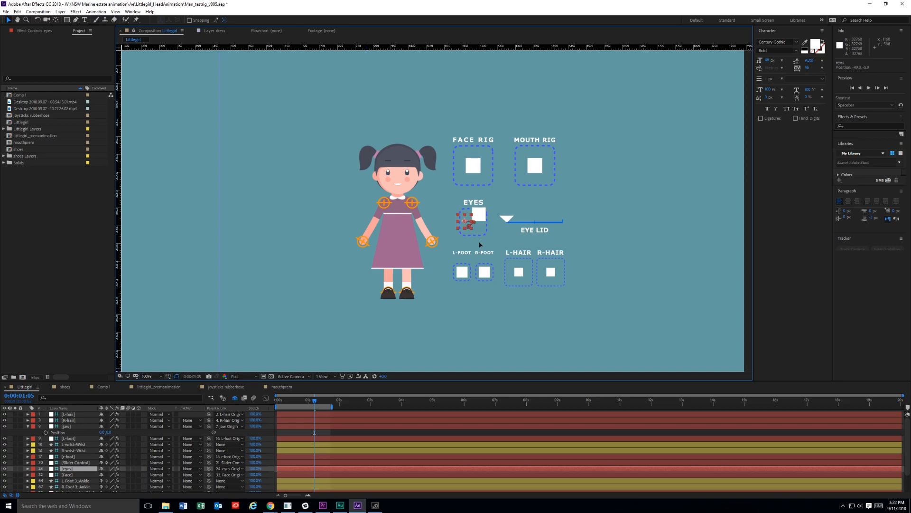
key(ctrl+z)
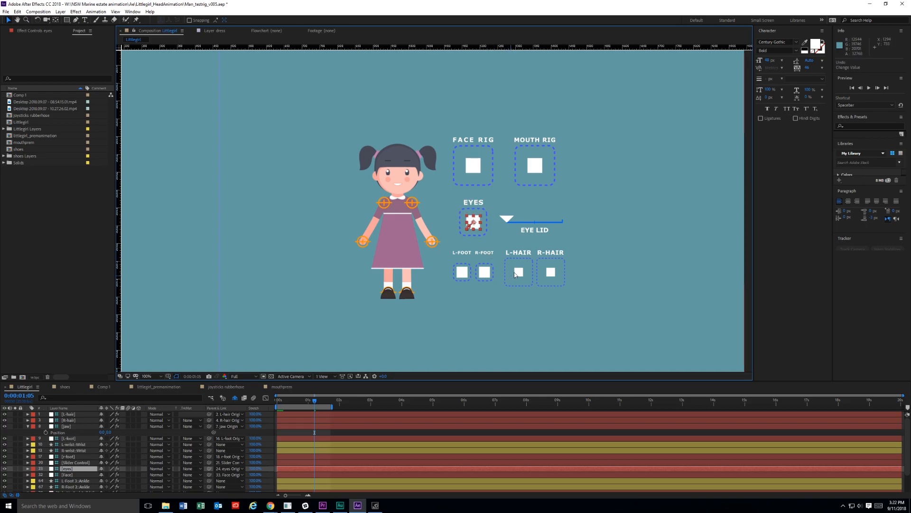
Step: Test the L-HAIR and R-HAIR joysticks by moving their controllers, and undo each change
drag(519, 274, 499, 239)
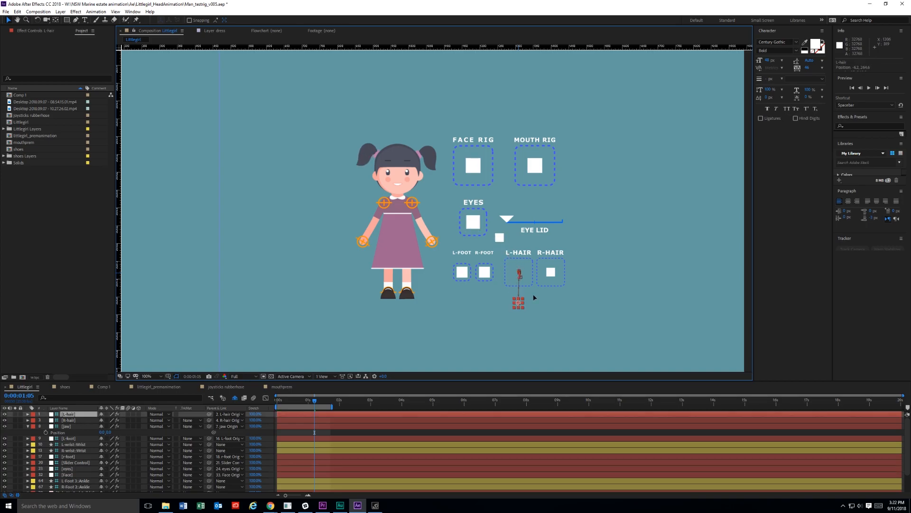
key(ctrl+z)
click(552, 276)
drag(554, 306, 547, 230)
key(ctrl+z)
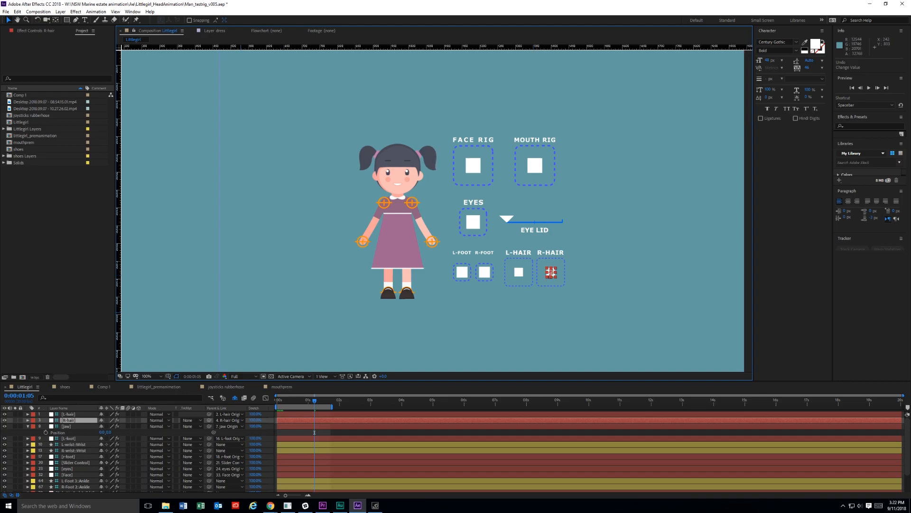
key(alt+Tab)
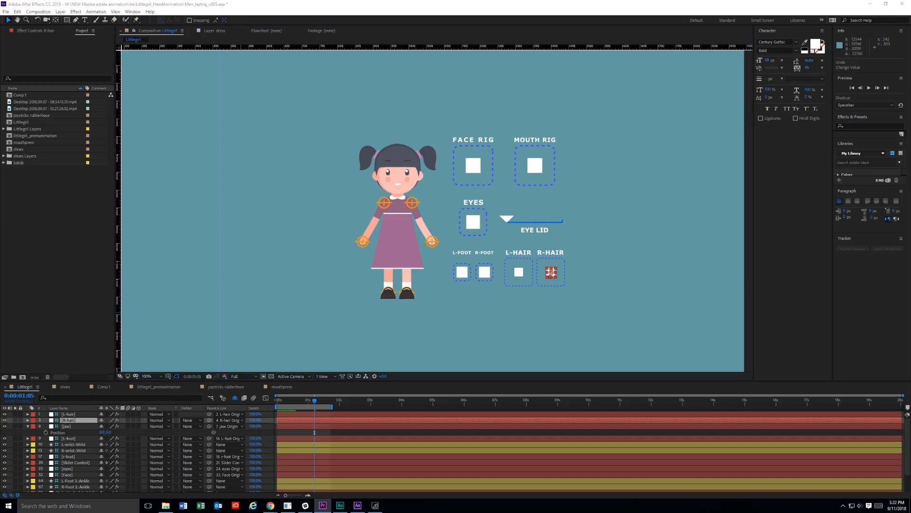